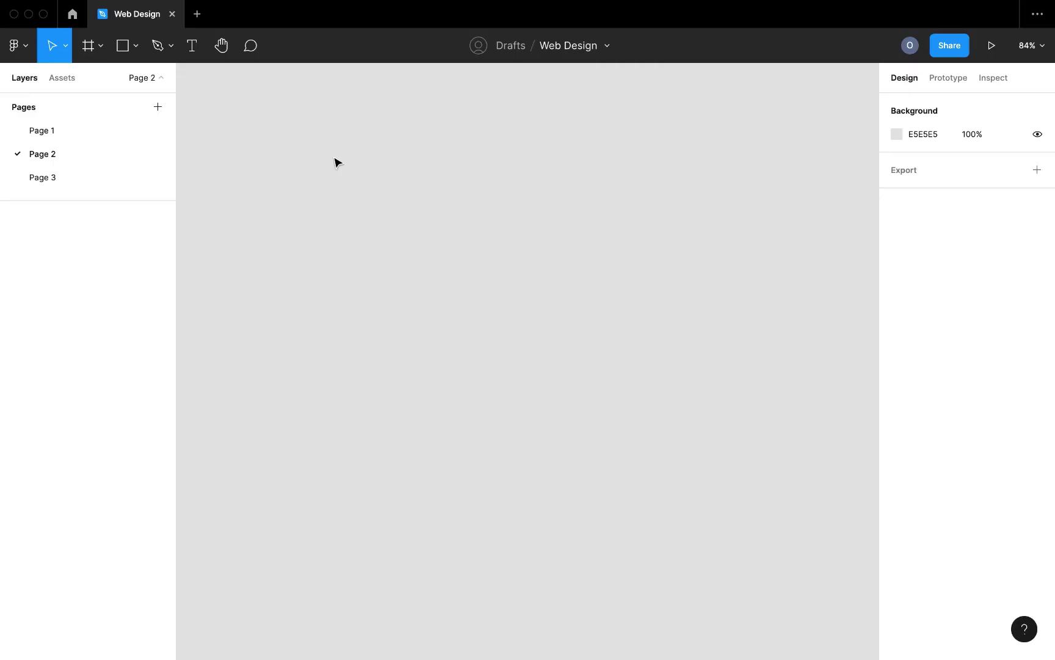
# Step: Create a new frame on Page 2 from the 1440×1024 Desktop preset
pyautogui.click(87, 48)
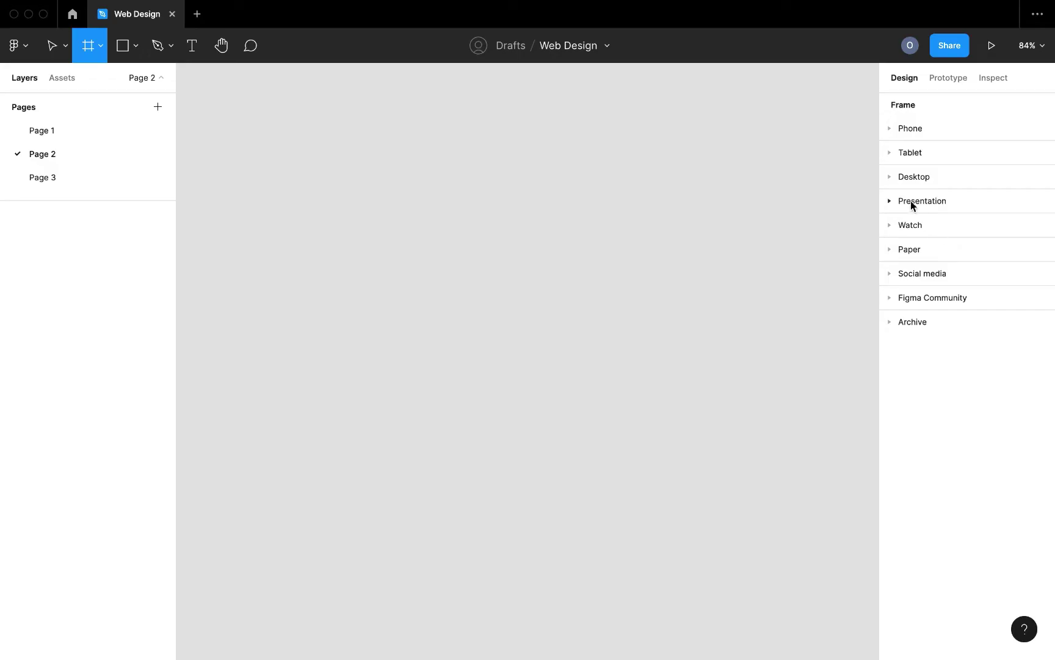
pyautogui.click(891, 176)
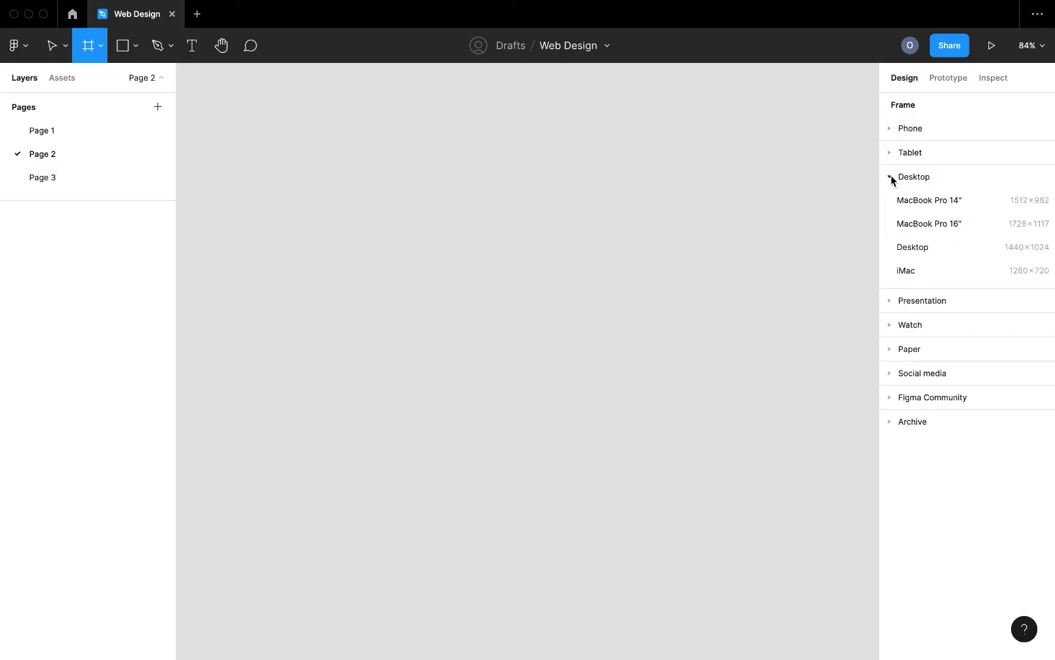
pyautogui.click(959, 246)
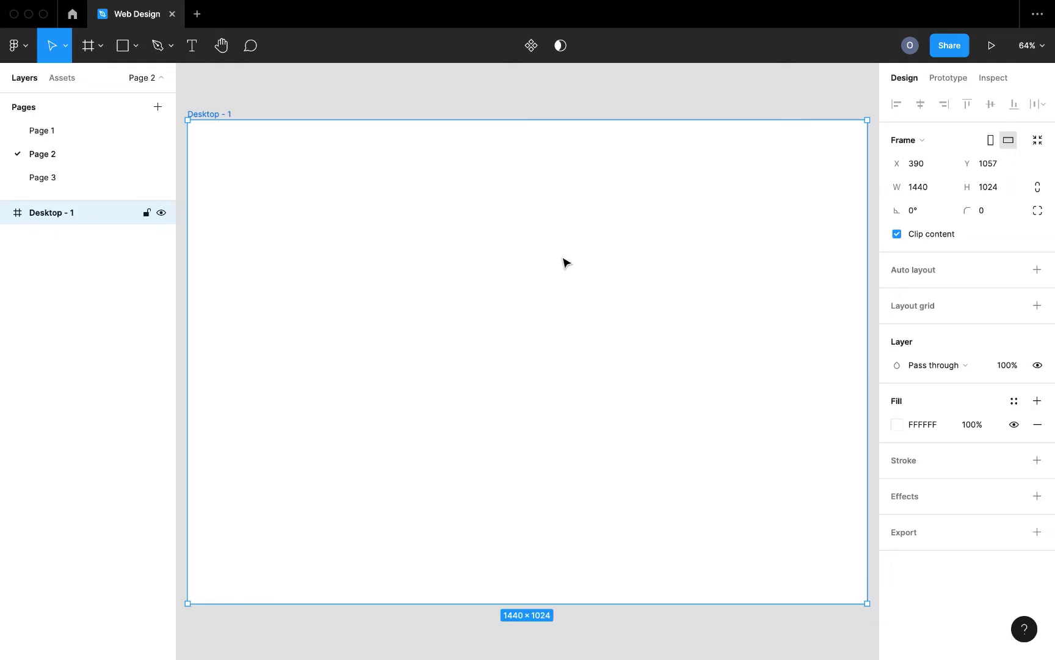
# Step: Paste the four icons into the upper part of the desktop frame and resize them proportionally to a height of 70
pyautogui.press('super+v')
pyautogui.moveTo(505, 339); pyautogui.dragTo(621, 259)
pyautogui.click(1037, 190)
pyautogui.click(1009, 193)
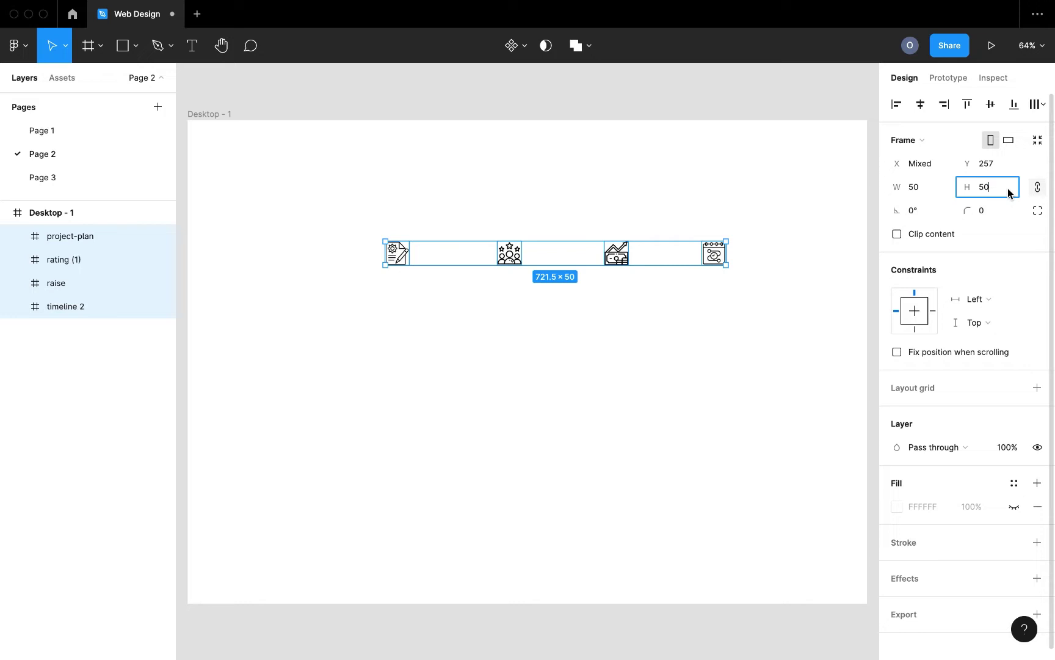
pyautogui.write('70')
pyautogui.press('Return')
# Step: Add the text "Completed Projects" and place it centred beneath the project-plan icon
pyautogui.click(359, 285)
pyautogui.press('t')
pyautogui.click(337, 287)
pyautogui.write('Completed Projects')
pyautogui.press('Escape')
pyautogui.doubleClick(350, 292)
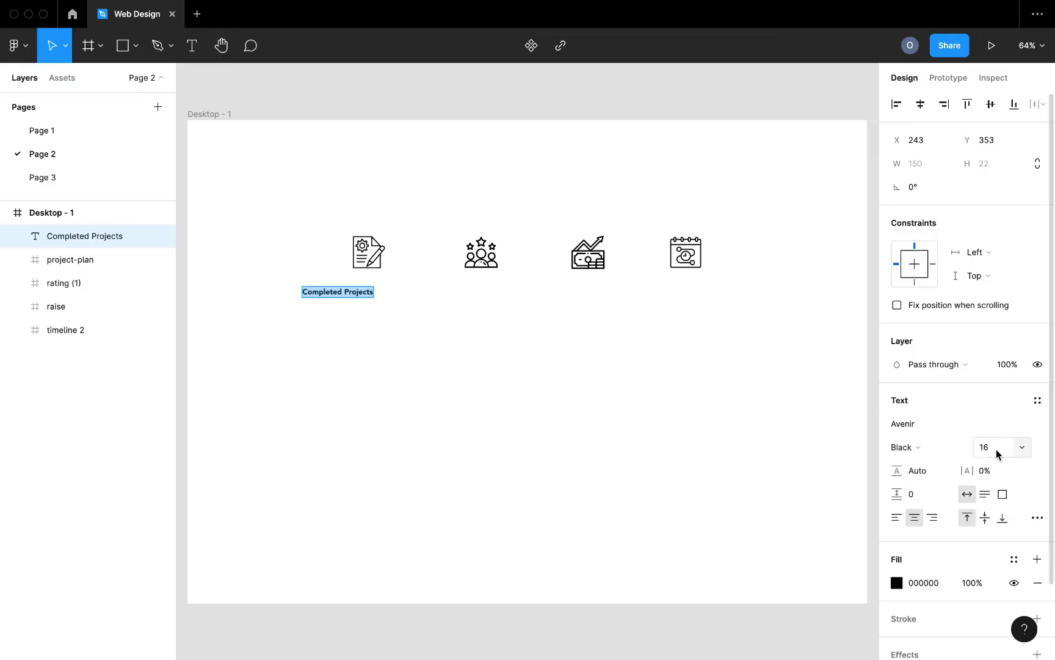
pyautogui.press('Escape')
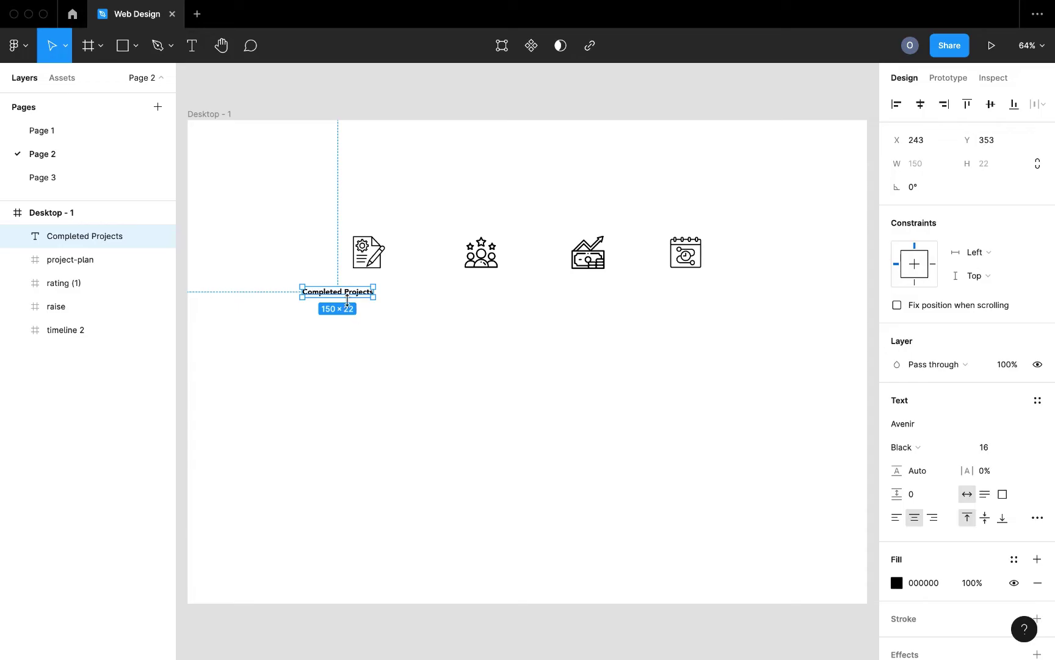
pyautogui.moveTo(343, 298); pyautogui.dragTo(375, 289)
# Step: Add the text "Customer Satisfaction" and centre it beneath the rating icon, level with the first label
pyautogui.click(472, 283)
pyautogui.press('t')
pyautogui.click(461, 283)
pyautogui.write('Customer Satisfaction')
pyautogui.press('Escape')
pyautogui.moveTo(462, 292); pyautogui.dragTo(484, 288)
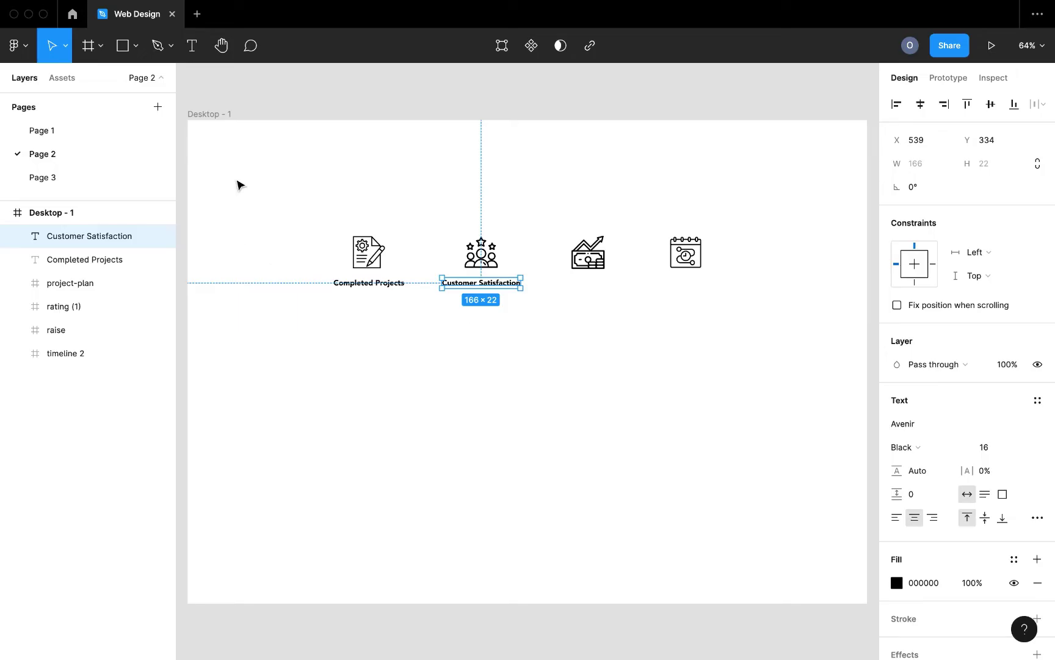
# Step: Duplicate the Customer Satisfaction label beneath the raise icon and change its text to "Raised by Clients"
pyautogui.moveTo(478, 287); pyautogui.dragTo(596, 287)
pyautogui.doubleClick(593, 286)
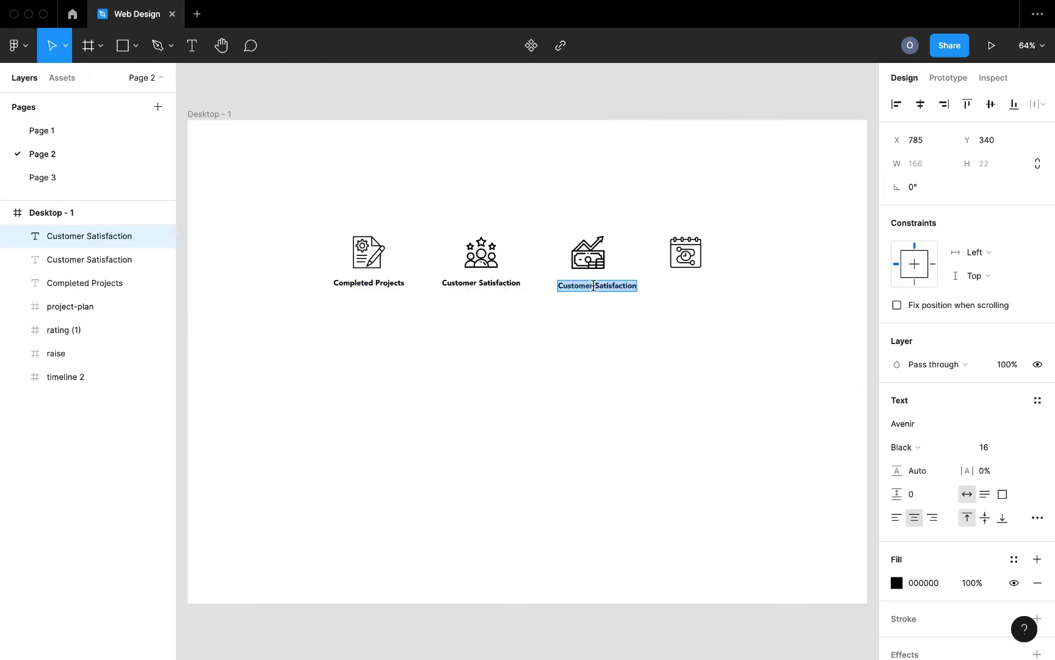
pyautogui.write('Raised by Clients')
pyautogui.press('Escape')
pyautogui.click(607, 290)
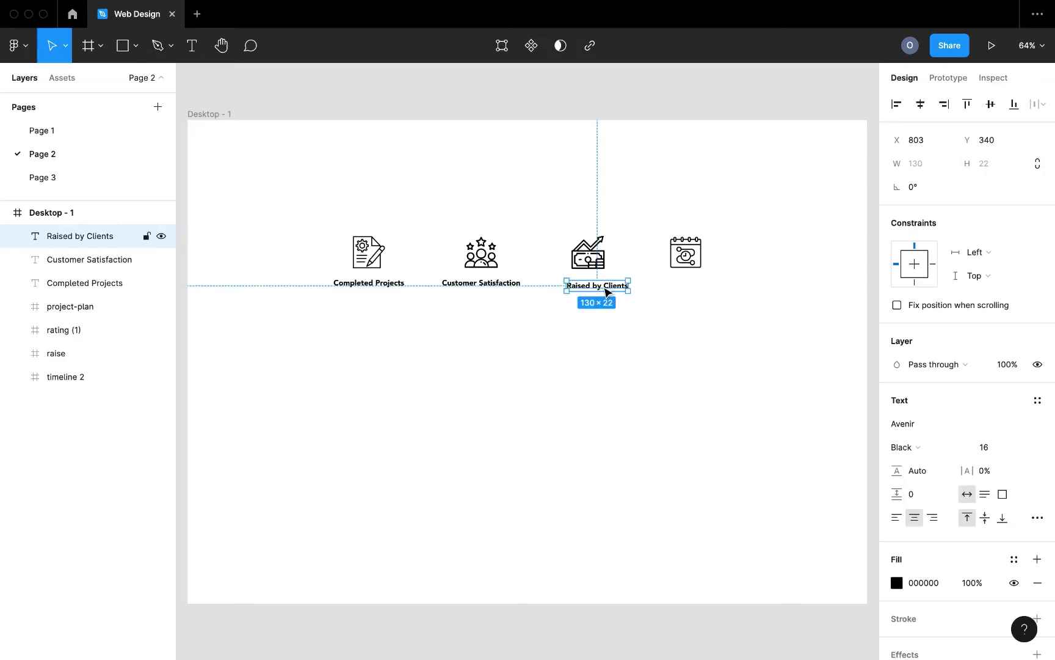
# Step: Duplicate the Raised by Clients label beneath the timeline icon and change its text to "Years in Business"
pyautogui.moveTo(609, 292); pyautogui.dragTo(693, 283)
pyautogui.doubleClick(689, 284)
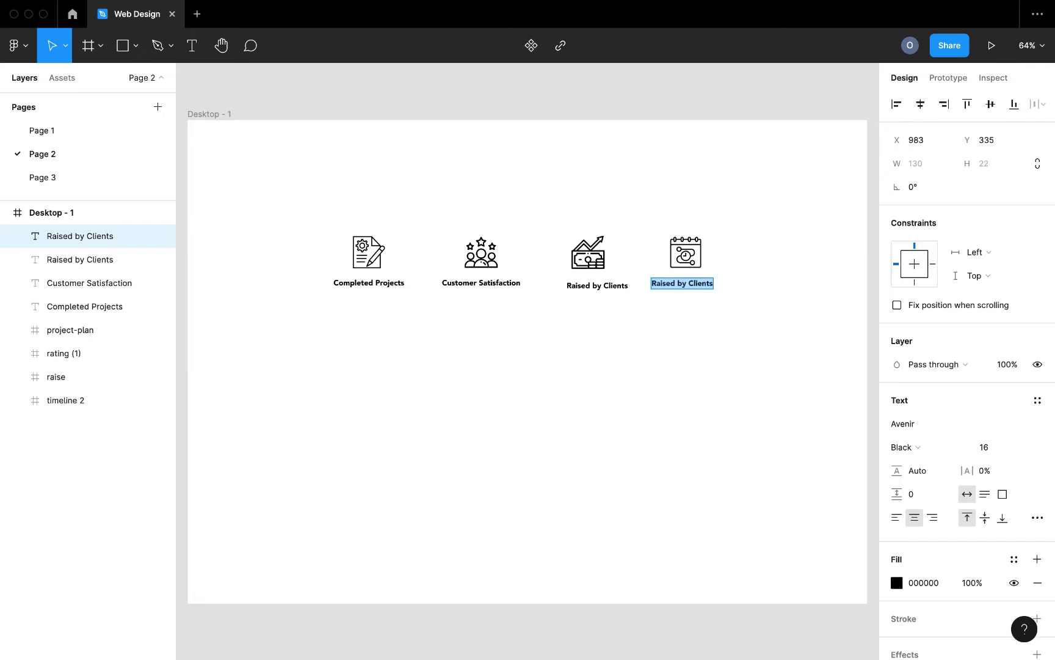
pyautogui.write('Years in Busn')
pyautogui.press('BackSpace')
pyautogui.write('iness')
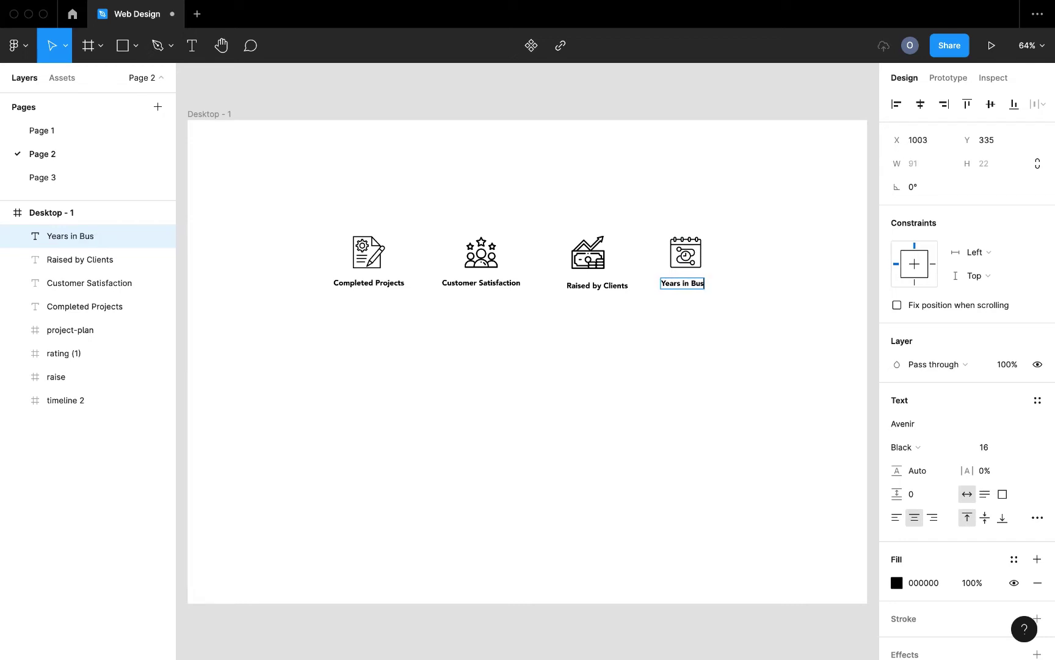
pyautogui.press('Escape')
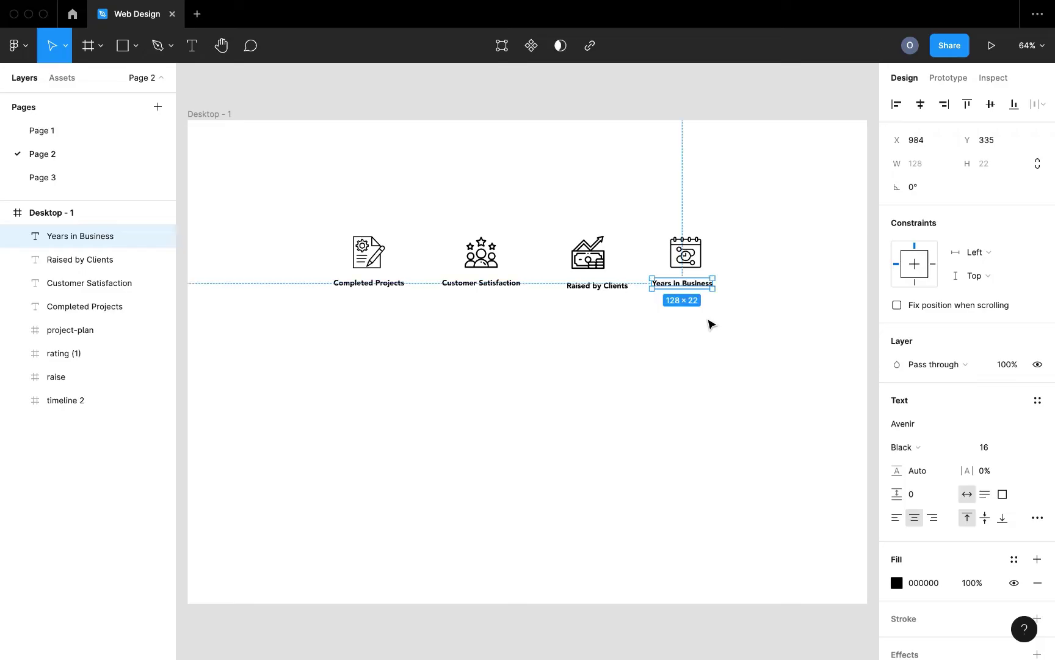
# Step: Set the font of all four icon labels to Poppins with Medium weight
pyautogui.keyDown('shift'); pyautogui.click(602, 285); pyautogui.keyUp('shift')
pyautogui.keyDown('shift'); pyautogui.click(484, 284); pyautogui.keyUp('shift')
pyautogui.keyDown('shift'); pyautogui.click(373, 286); pyautogui.keyUp('shift')
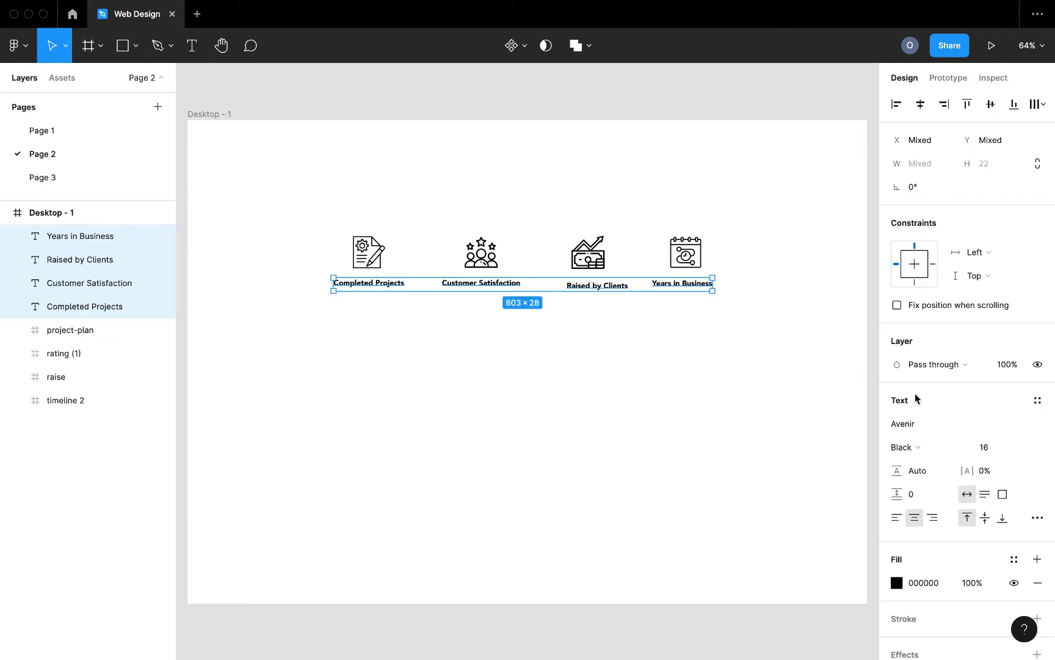
pyautogui.click(918, 446)
pyautogui.click(915, 430)
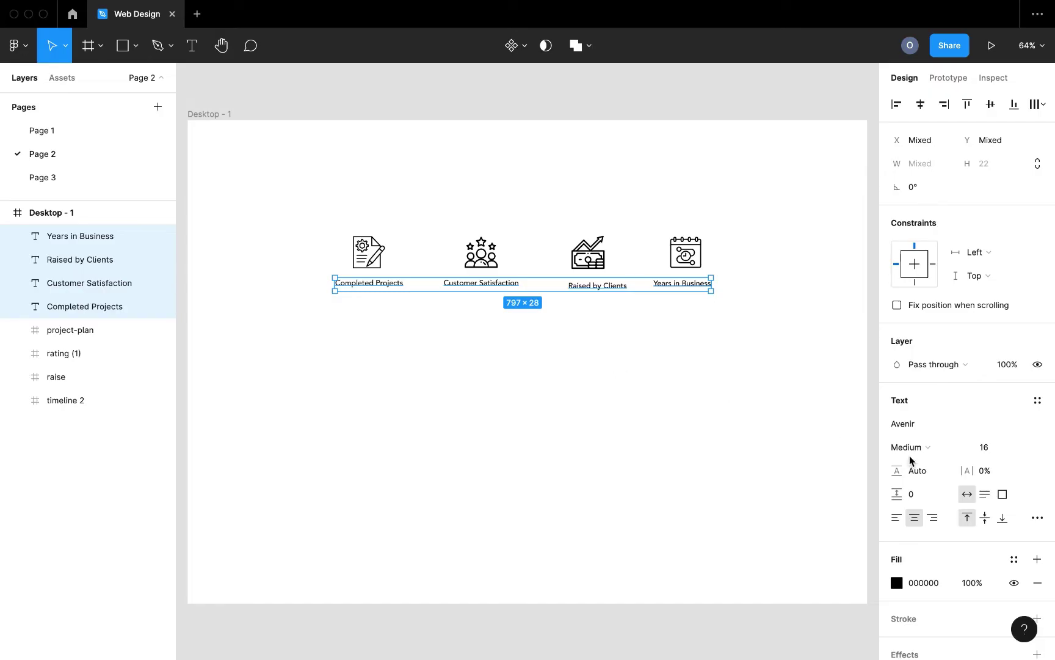
pyautogui.click(928, 445)
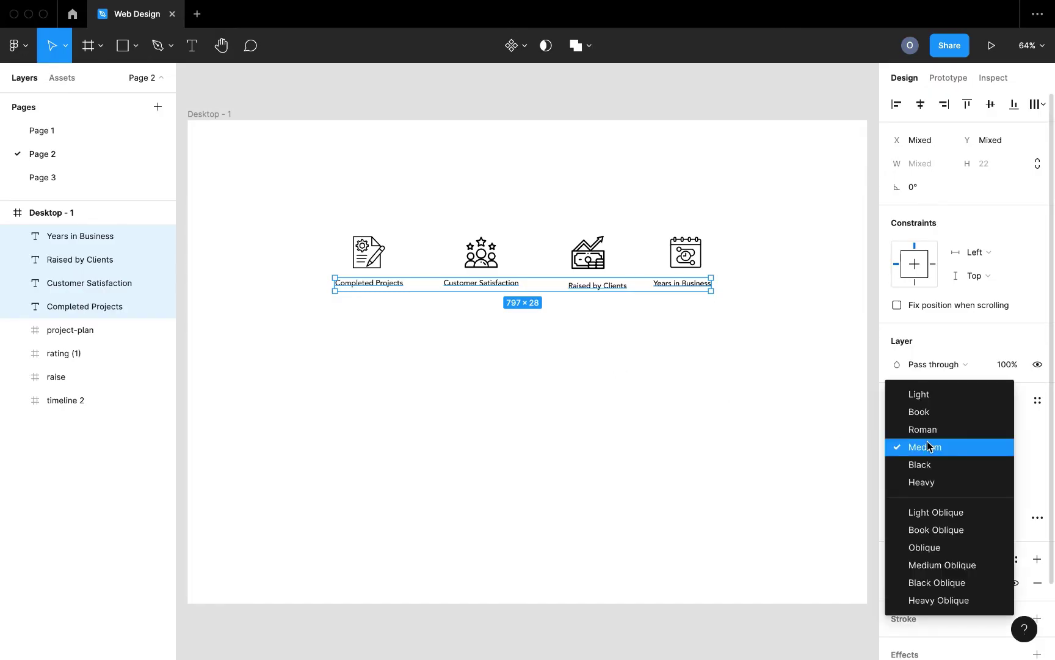
pyautogui.click(848, 446)
pyautogui.click(919, 426)
pyautogui.write('Poppins')
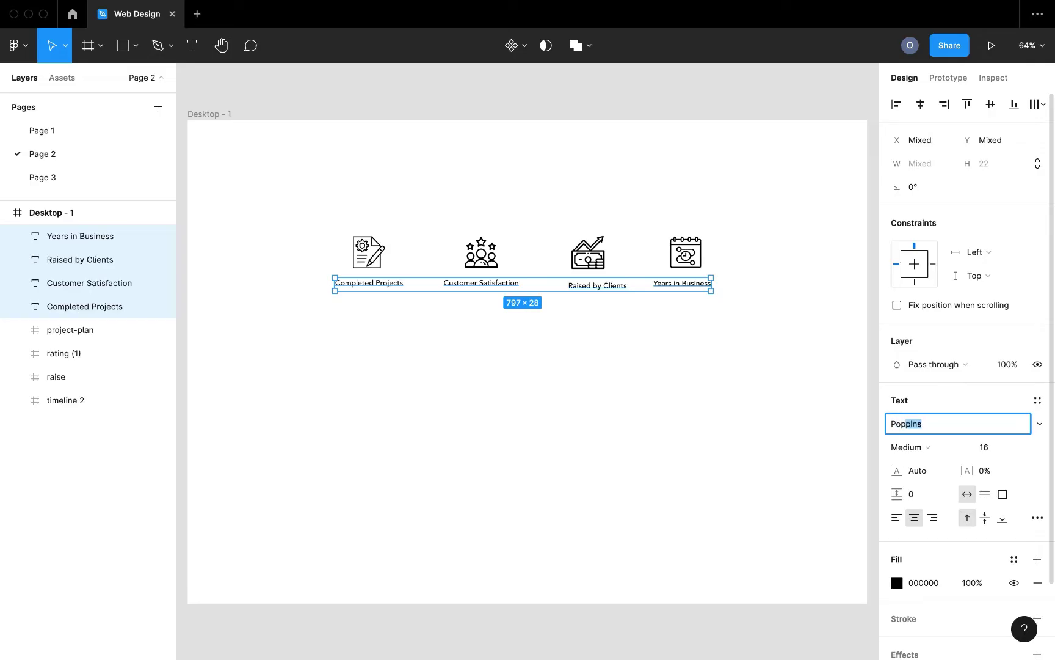
pyautogui.press('Return')
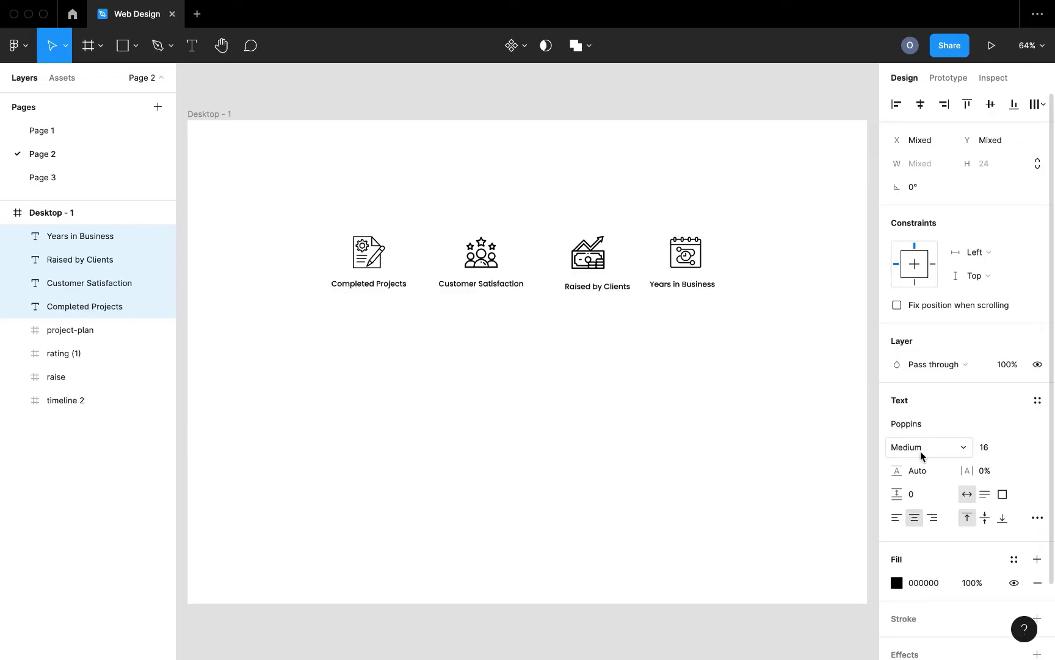
pyautogui.click(642, 333)
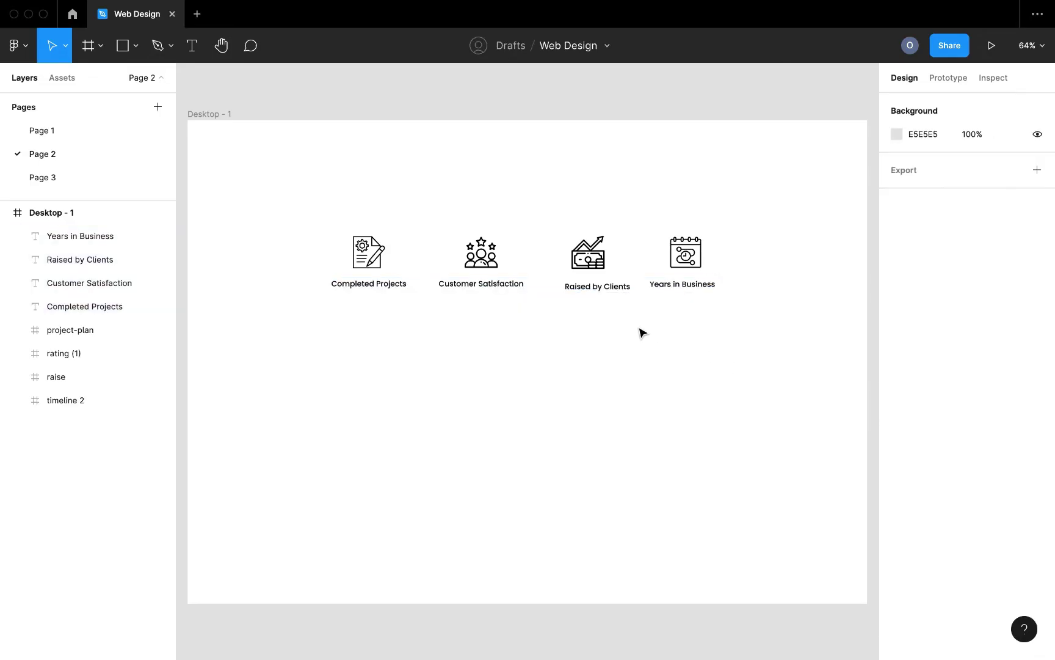
# Step: Wrap the project-plan icon and its Completed Projects label in a vertical auto layout with 10 spacing
pyautogui.hscroll(-3, 642, 333)
pyautogui.click(374, 235)
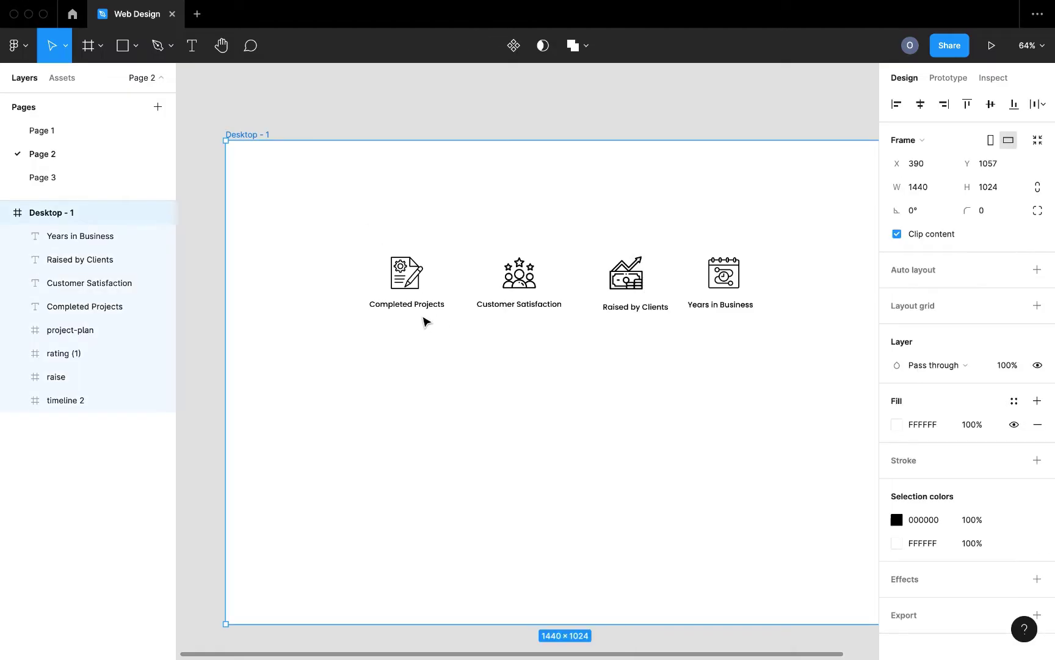
pyautogui.click(419, 306)
pyautogui.keyDown('shift'); pyautogui.click(409, 284); pyautogui.keyUp('shift')
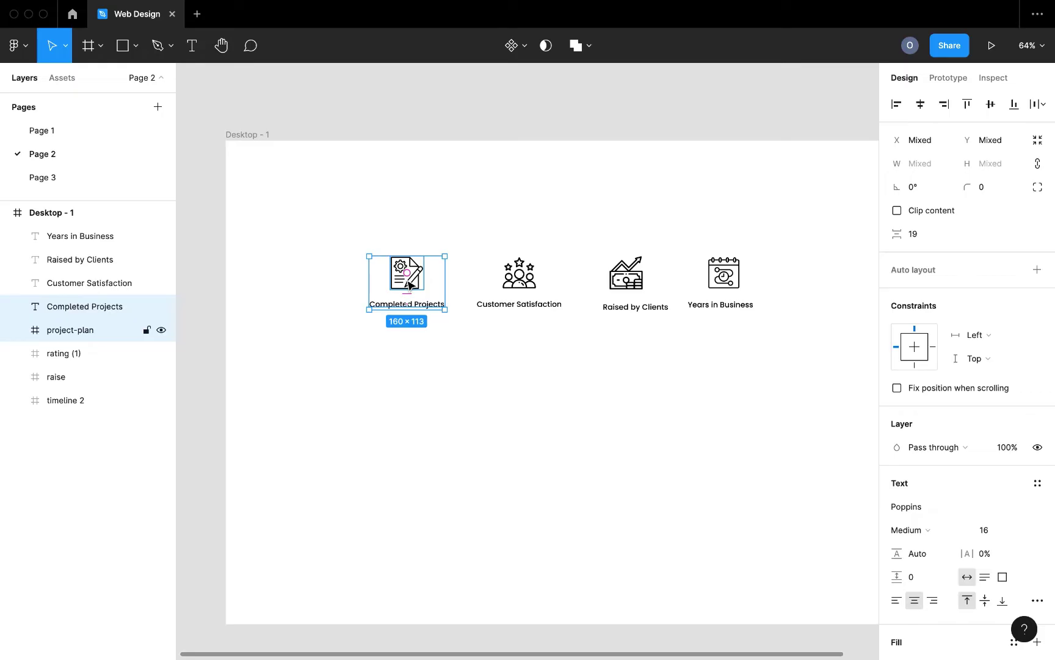
pyautogui.hotkey('shift', 'a')
pyautogui.click(916, 344)
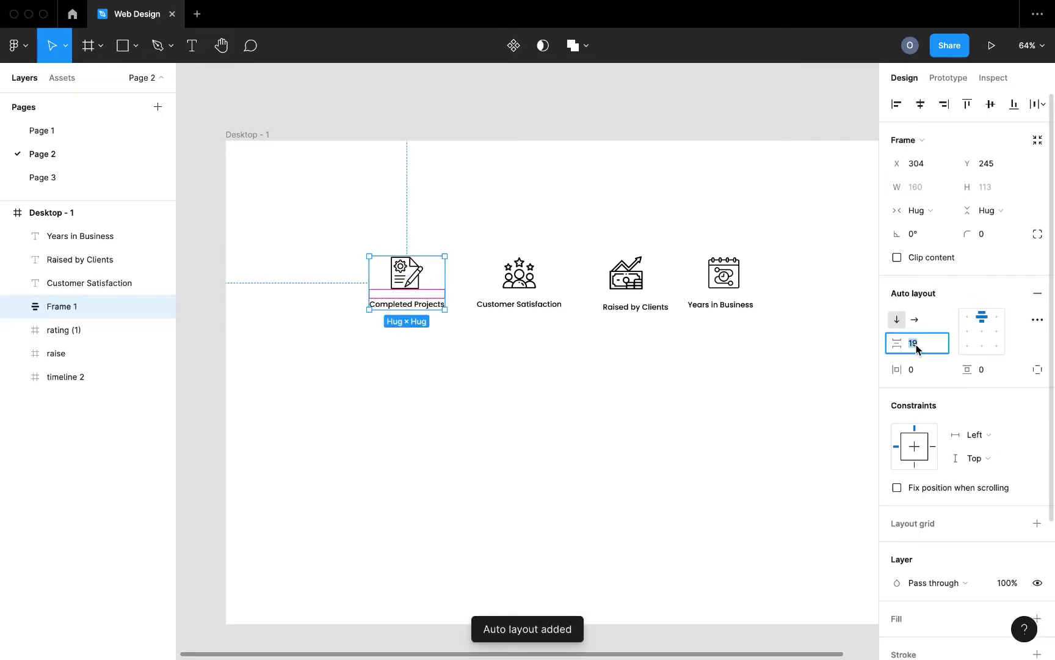
pyautogui.write('10')
pyautogui.press('Return')
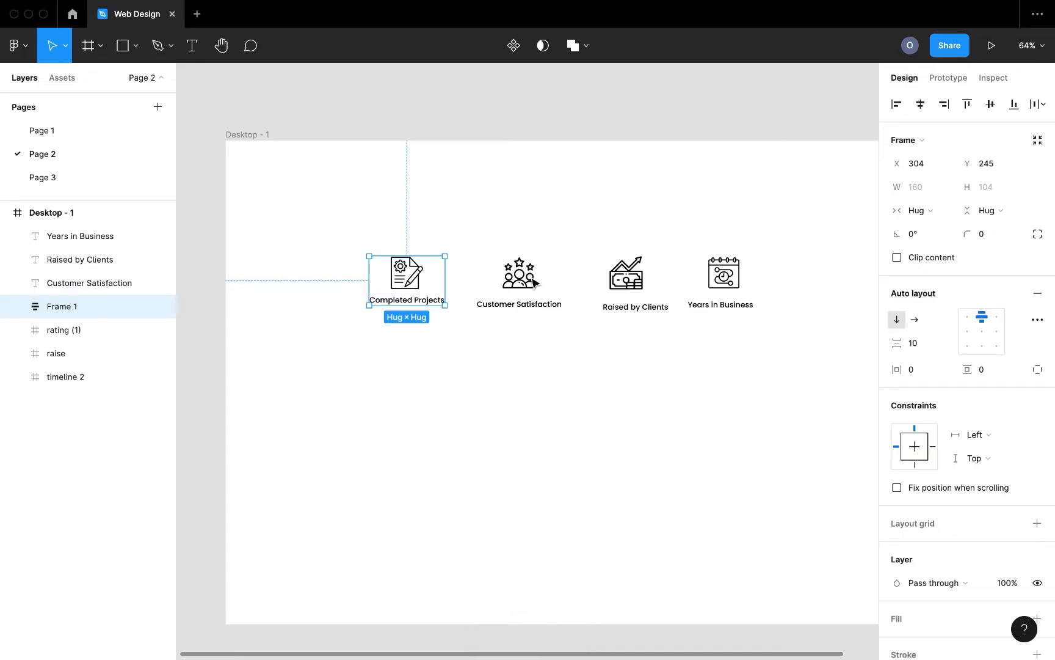
# Step: Combine the rating icon and Customer Satisfaction label in an auto layout with spacing set to 10
pyautogui.click(529, 286)
pyautogui.keyDown('shift'); pyautogui.click(545, 306); pyautogui.keyUp('shift')
pyautogui.hotkey('shift', 'a')
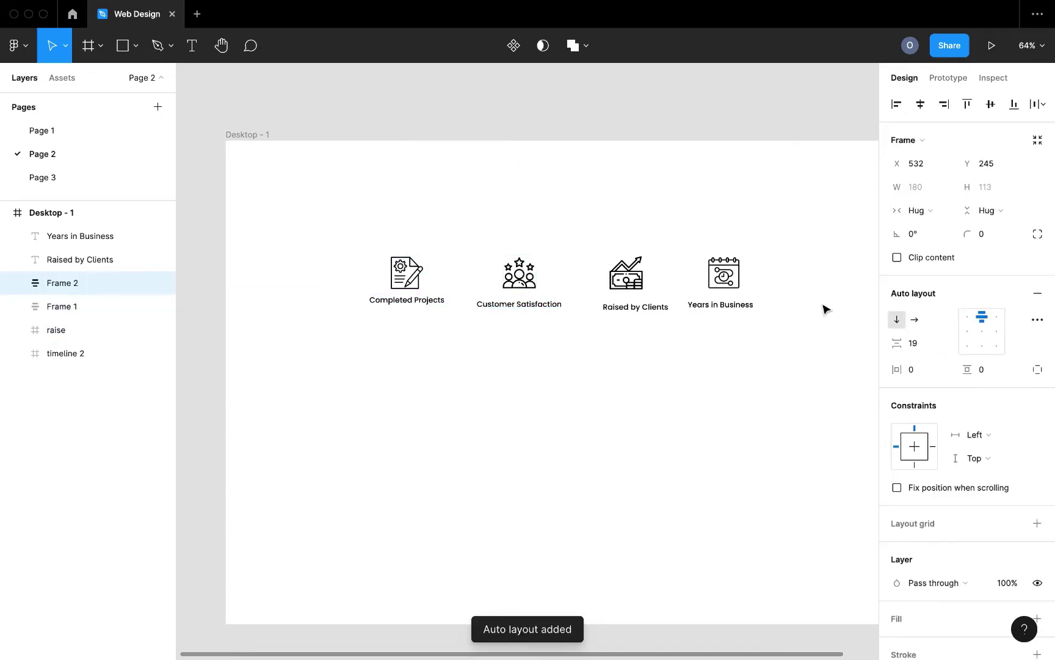
pyautogui.click(922, 346)
pyautogui.write('10')
pyautogui.press('Return')
# Step: Combine the raise icon and Raised by Clients label in an auto layout with spacing set to 10
pyautogui.click(636, 307)
pyautogui.keyDown('shift'); pyautogui.click(626, 283); pyautogui.keyUp('shift')
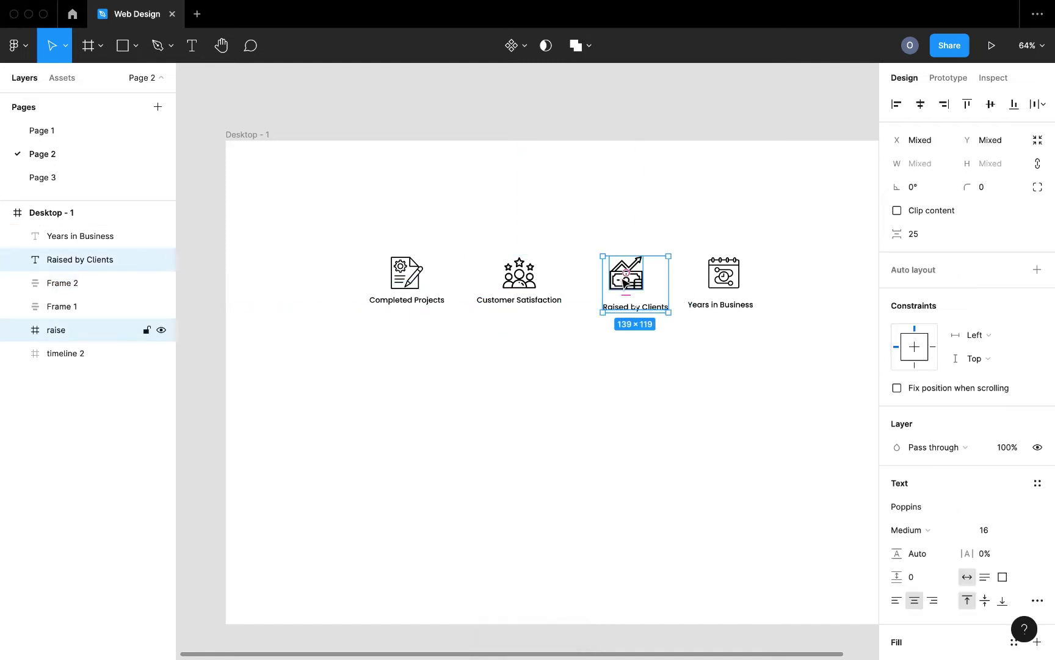
pyautogui.hotkey('shift', 'a')
pyautogui.click(918, 351)
pyautogui.write('10')
pyautogui.press('Return')
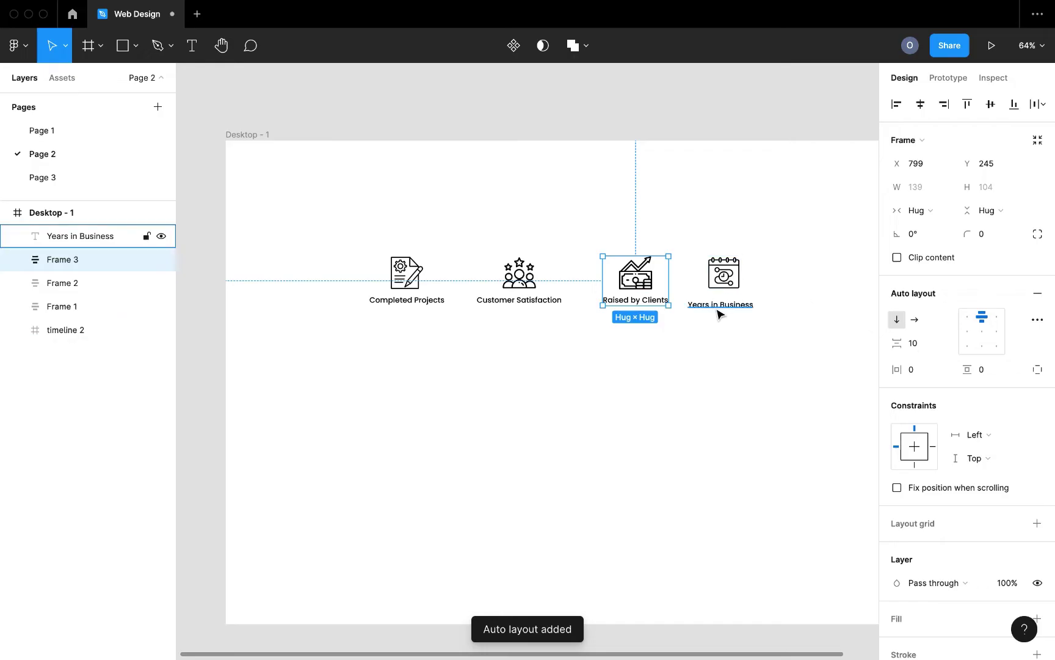
# Step: Combine the timeline icon and Years in Business label in an auto layout with 10 spacing, and shift it slightly to the right
pyautogui.click(723, 306)
pyautogui.keyDown('shift'); pyautogui.click(731, 286); pyautogui.keyUp('shift')
pyautogui.hotkey('shift', 'a')
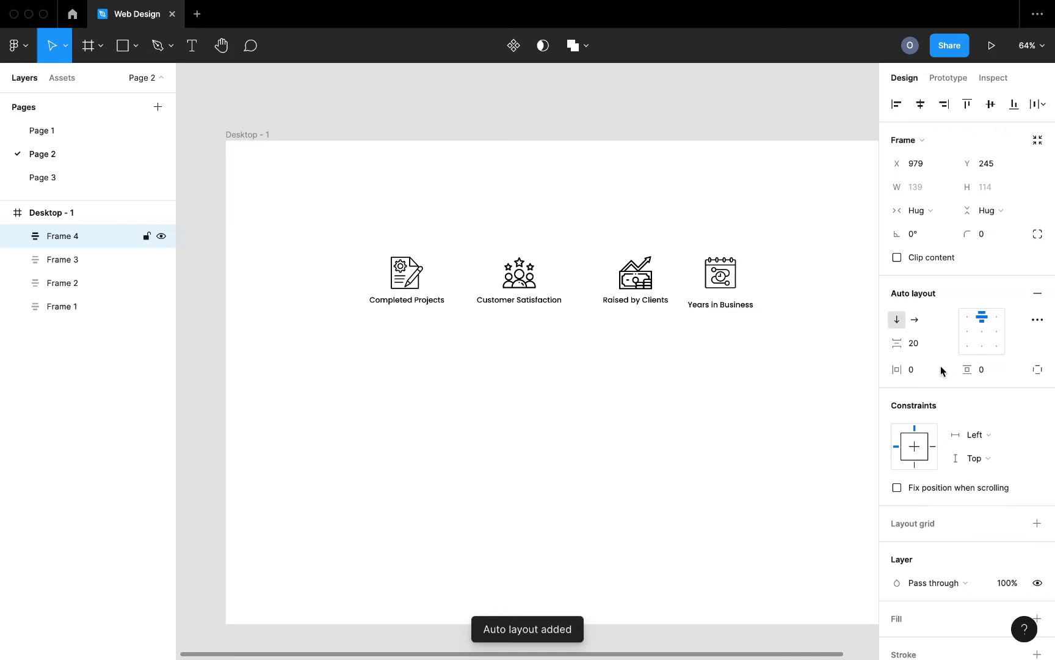
pyautogui.click(923, 341)
pyautogui.write('10')
pyautogui.press('Return')
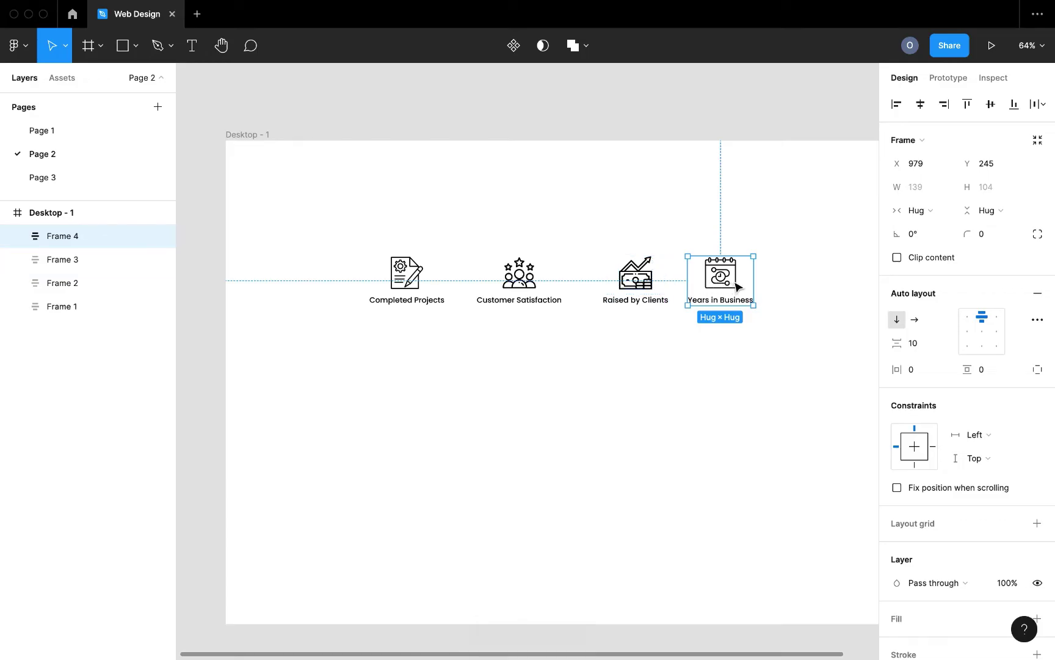
pyautogui.moveTo(733, 283); pyautogui.dragTo(741, 285)
# Step: Add a text layer reading "100" below the Completed Projects label
pyautogui.click(387, 347)
pyautogui.press('t')
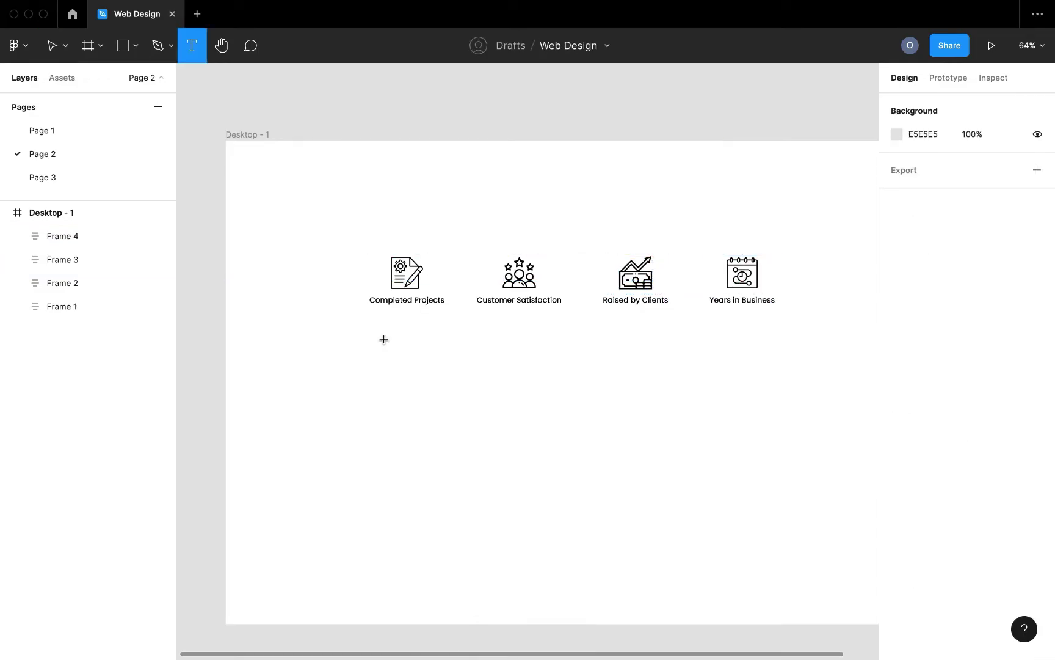
pyautogui.click(372, 344)
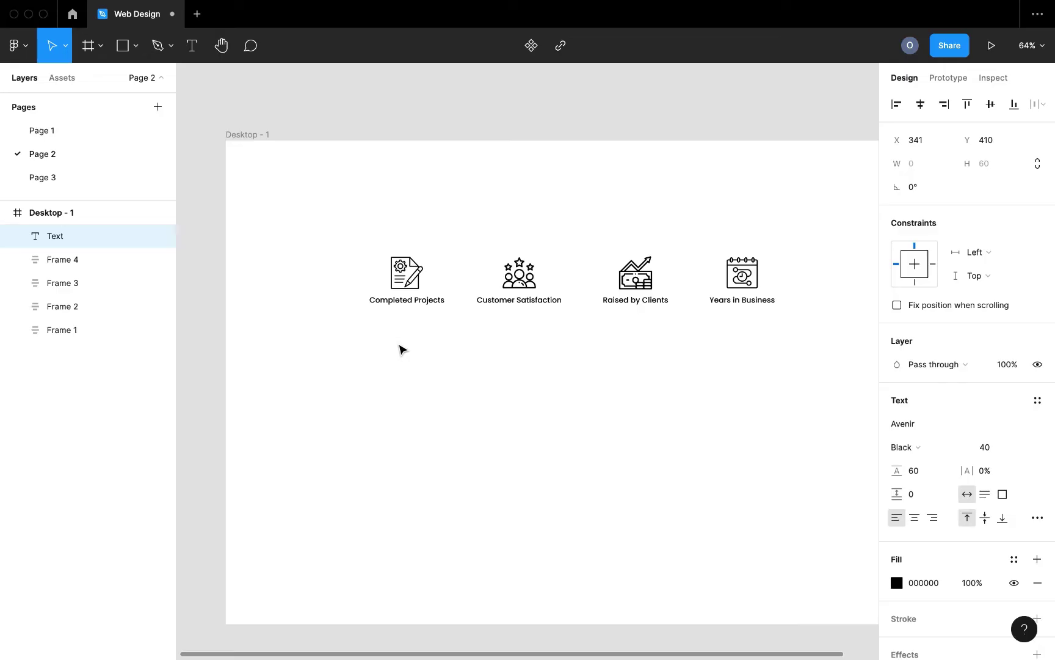
pyautogui.write('100+')
pyautogui.press('BackSpace')
pyautogui.press('Escape')
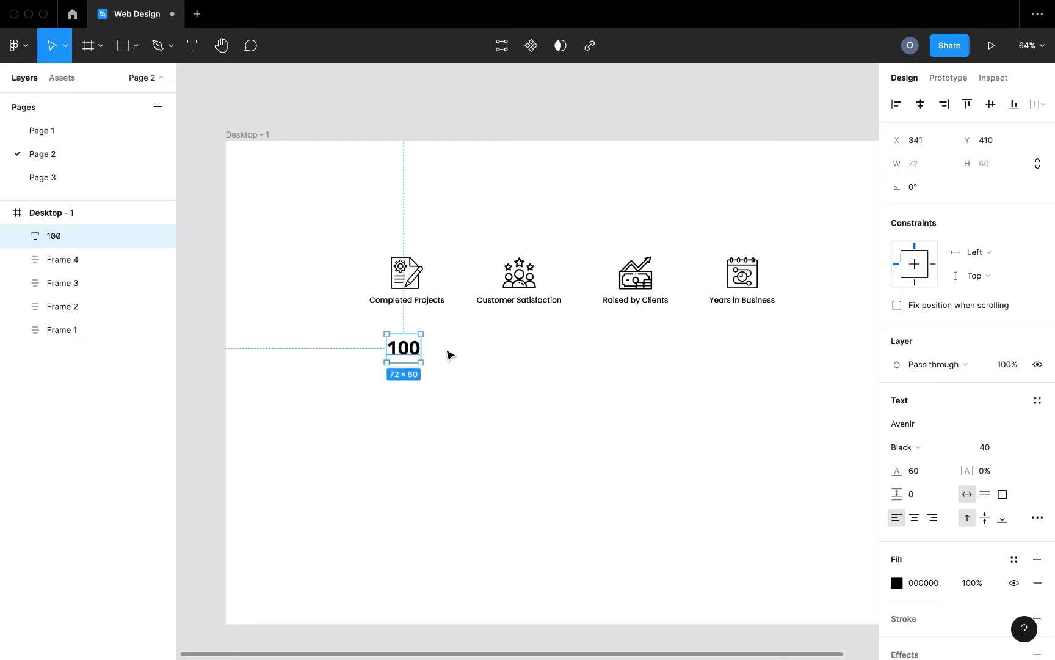
# Step: Add a separate "+" text level with the number 100, and align the 100 with the Completed Projects label's left edge
pyautogui.press('t')
pyautogui.click(443, 344)
pyautogui.write('+')
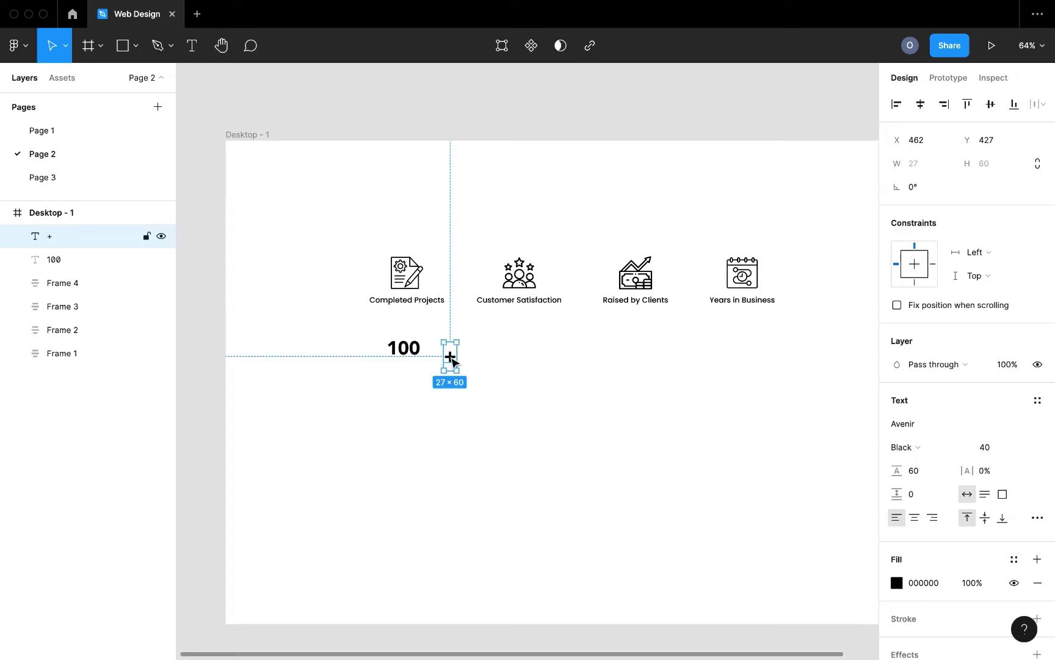
pyautogui.moveTo(451, 356); pyautogui.dragTo(384, 350)
pyautogui.click(406, 349)
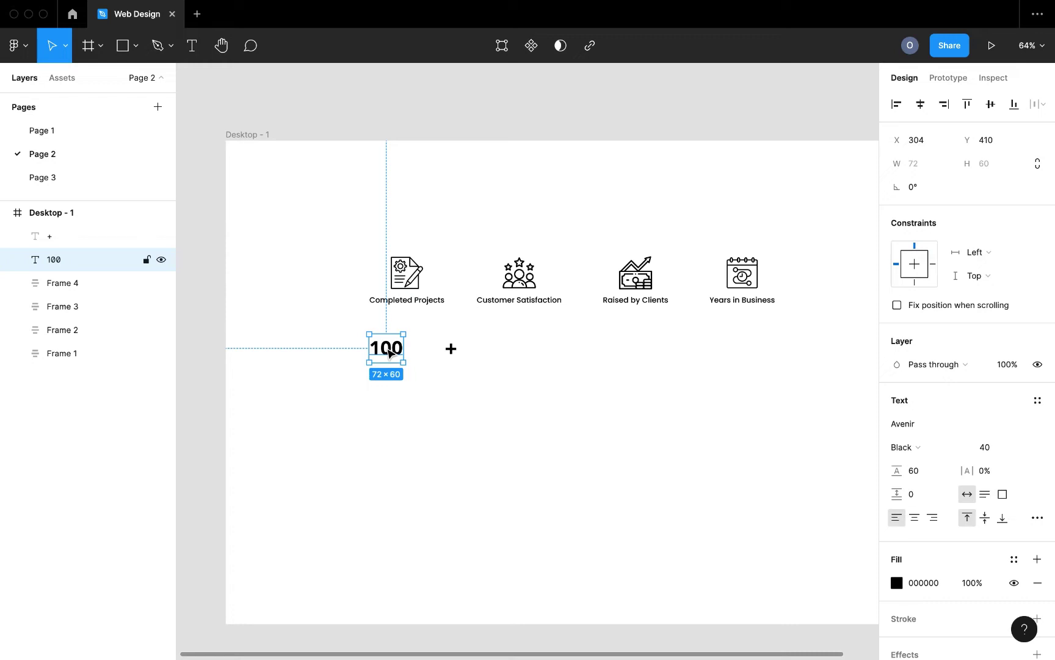
# Step: Add the values 200 and 1500 on separate lines below 100 in the number text
pyautogui.doubleClick(394, 359)
pyautogui.press('Right')
pyautogui.press('Return')
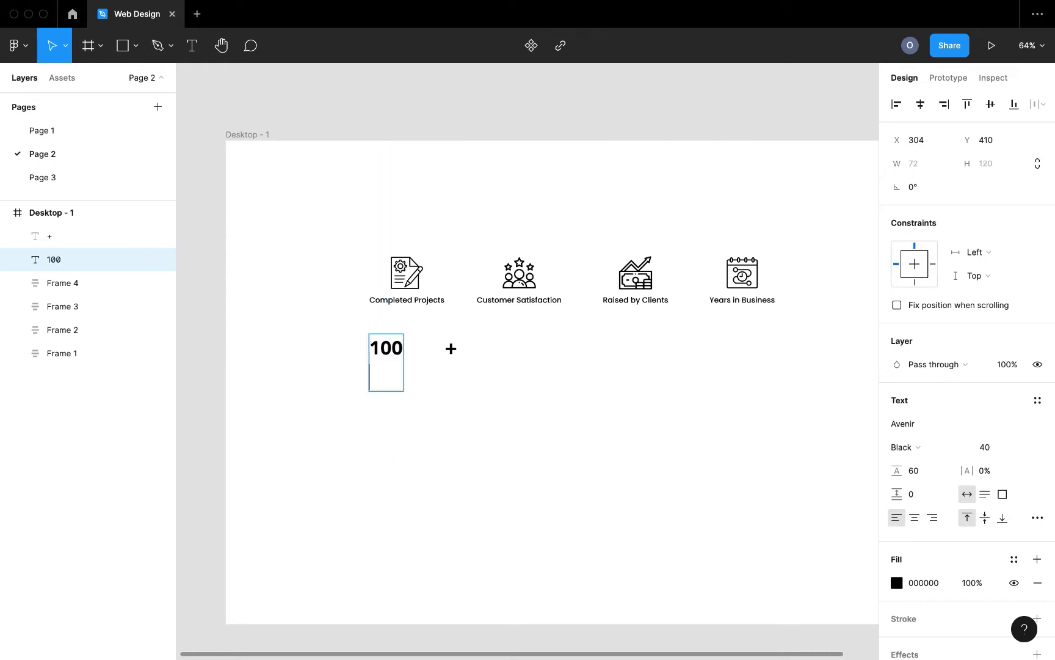
pyautogui.write('200')
pyautogui.press('Return')
pyautogui.write('1500')
# Step: Delete the 100 and 200 lines from the number text, leaving only 1500 on a single line
pyautogui.click(380, 406)
pyautogui.doubleClick(380, 406)
pyautogui.click(373, 407)
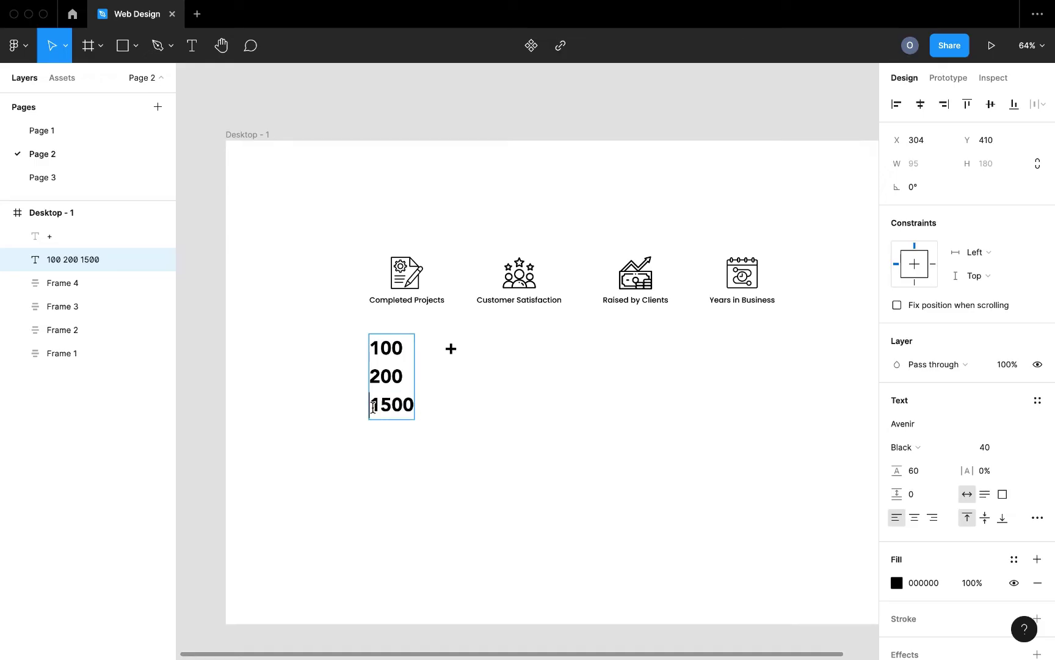
pyautogui.hotkey('shift', 'Up')
pyautogui.hotkey('shift', 'Up')
pyautogui.press('Return')
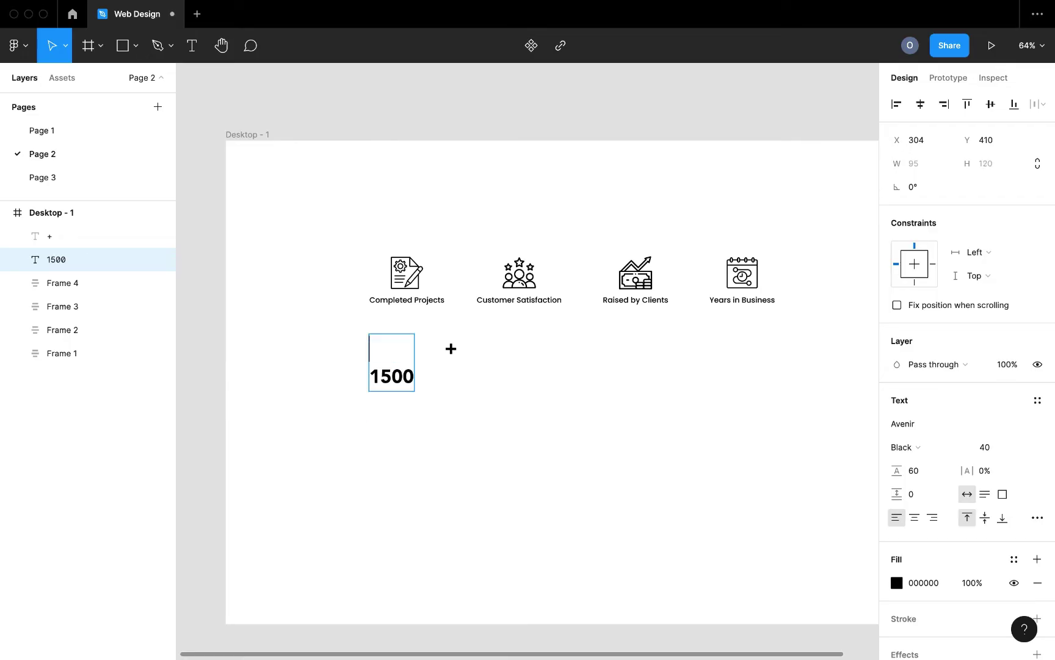
pyautogui.press('BackSpace')
pyautogui.press('Escape')
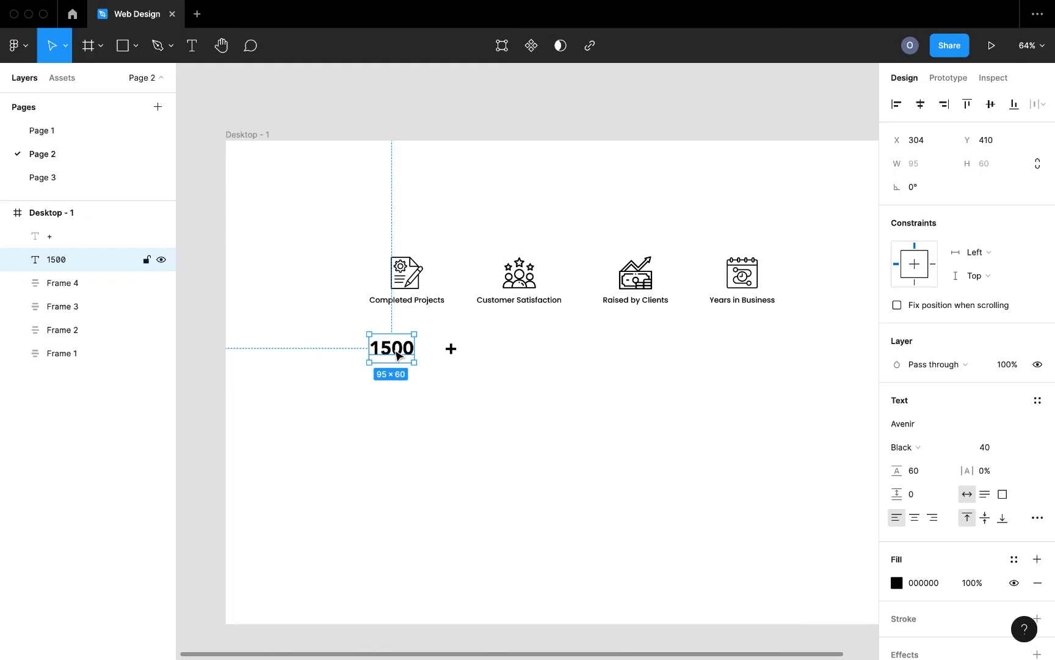
# Step: Wrap the 1500 text in its own frame and shift the frame 20 px to the right
pyautogui.rightClick(395, 353)
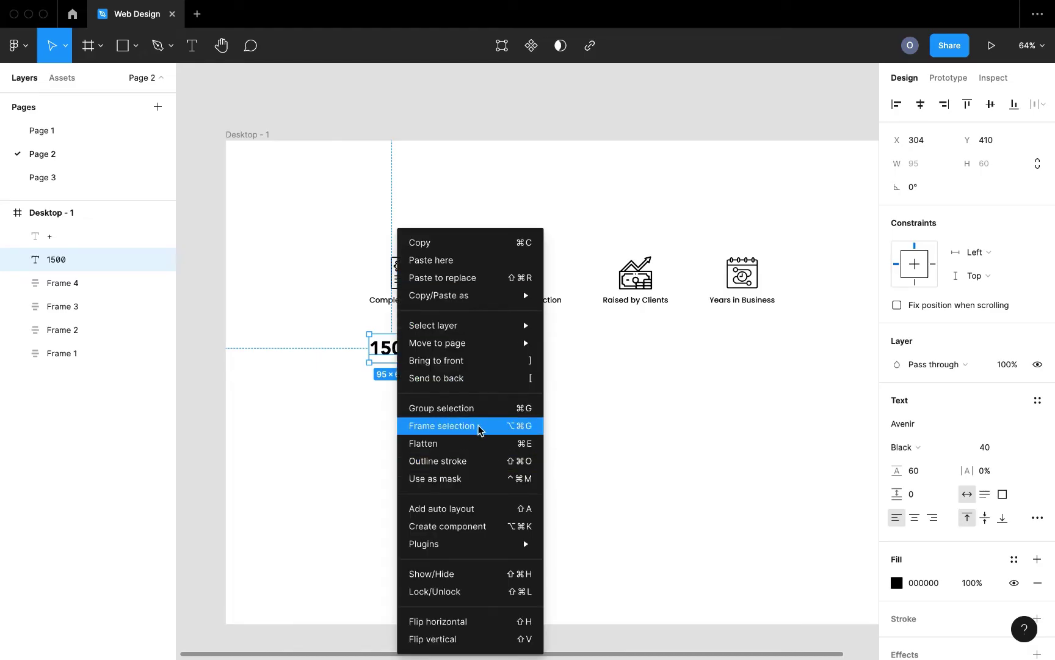
pyautogui.click(442, 425)
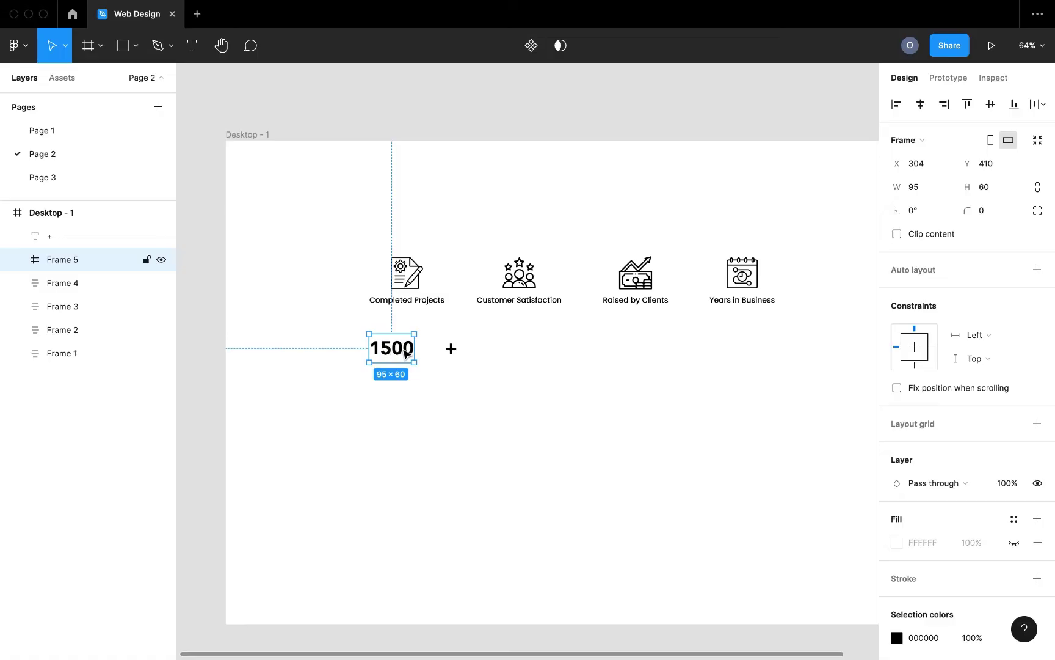
pyautogui.hotkey('shift', 'Right')
pyautogui.hotkey('shift', 'Right')
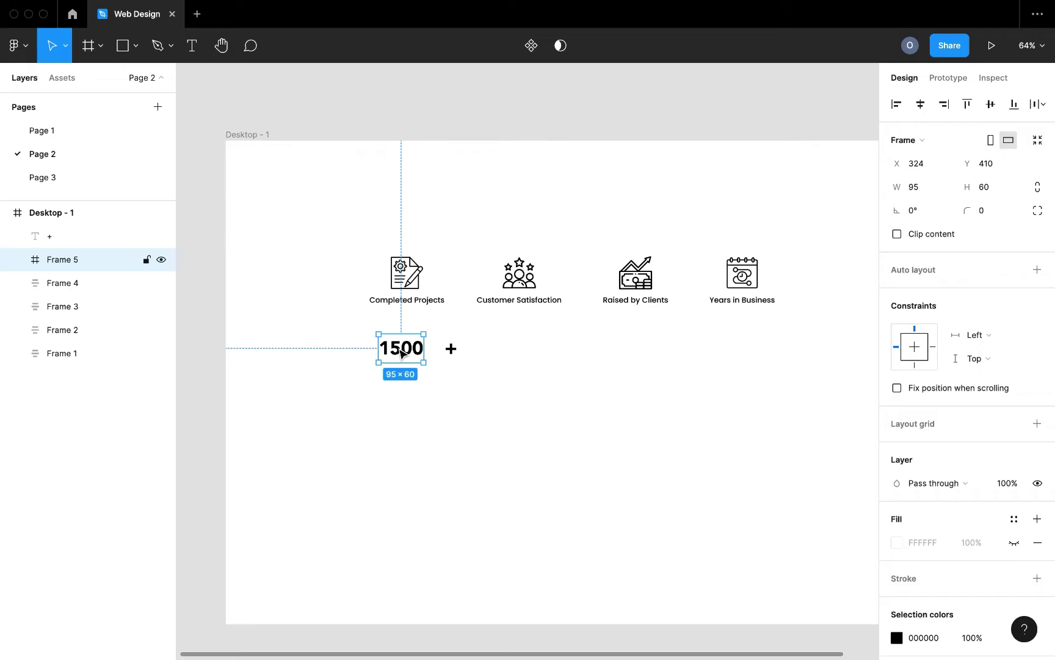
# Step: Rename the frame around the 1500 text as "counter"
pyautogui.doubleClick(402, 353)
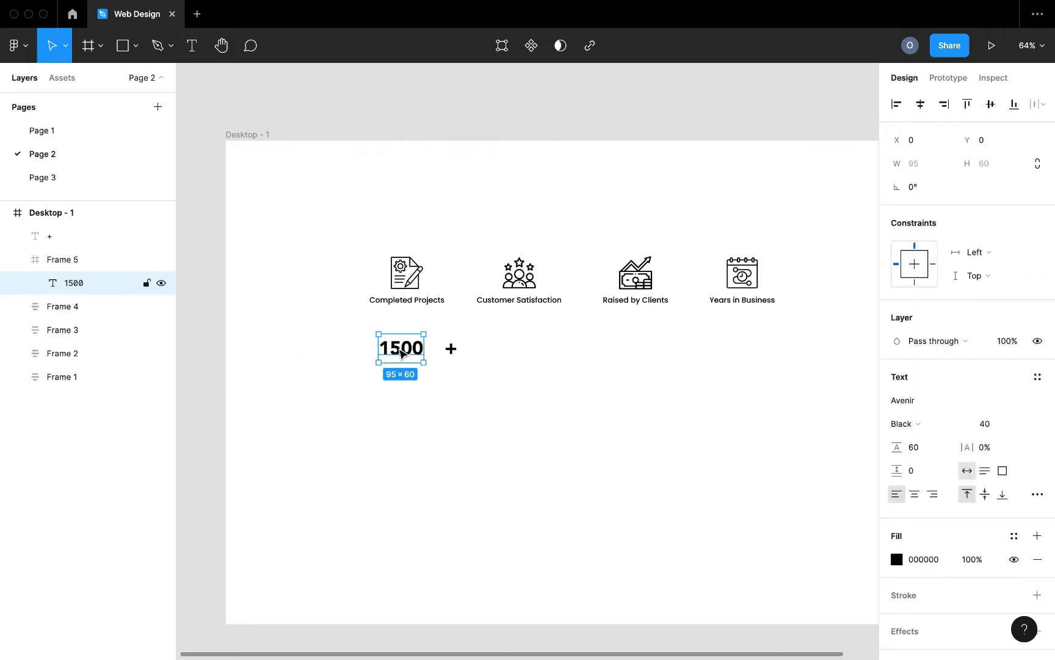
pyautogui.doubleClick(83, 263)
pyautogui.write('counter')
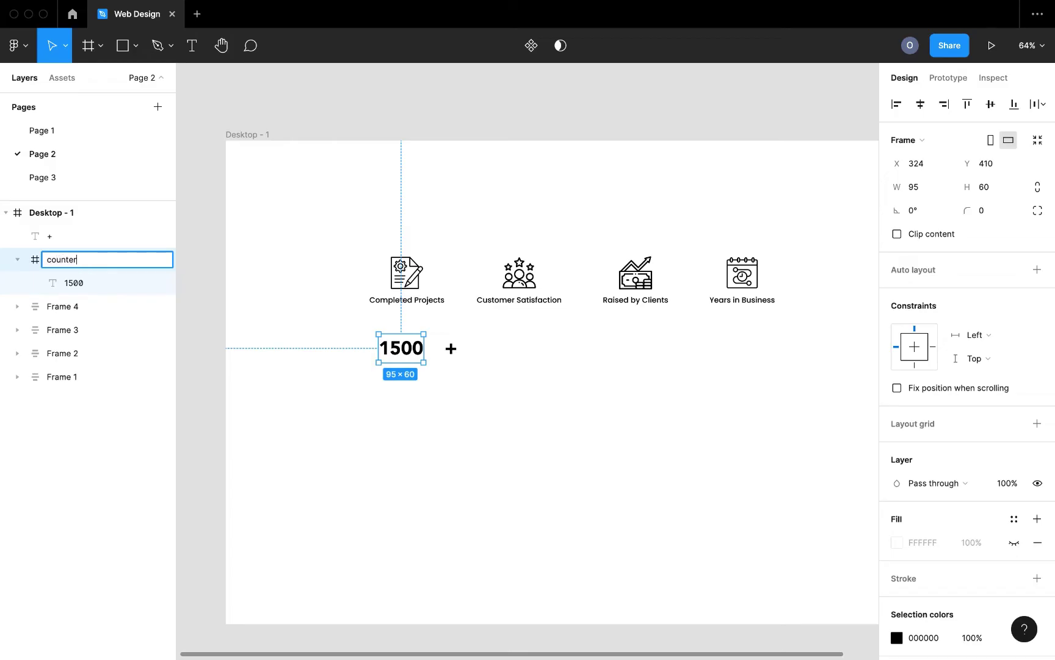
pyautogui.press('Return')
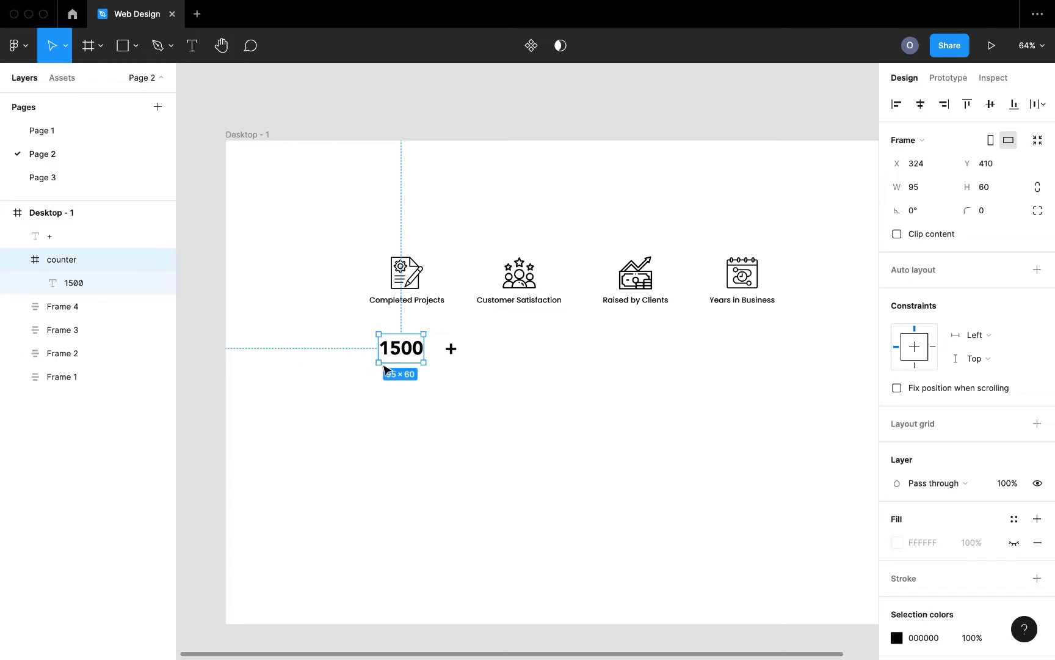
# Step: Insert the values 100 and 200 on separate lines above 1500 in the counter frame's text
pyautogui.doubleClick(397, 349)
pyautogui.doubleClick(386, 349)
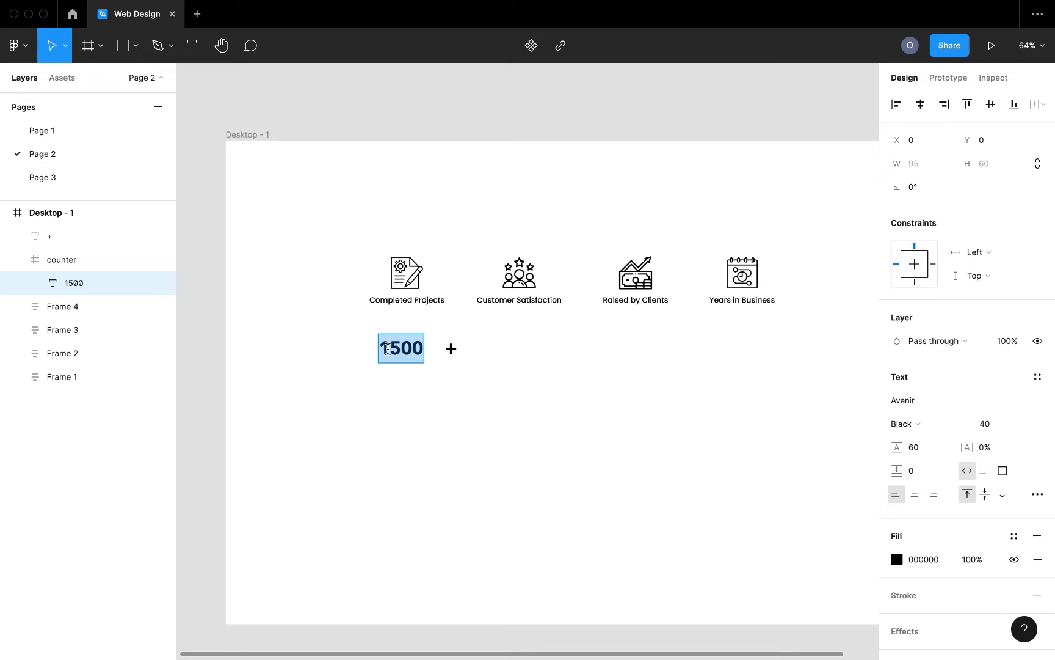
pyautogui.press('Left')
pyautogui.press('Return')
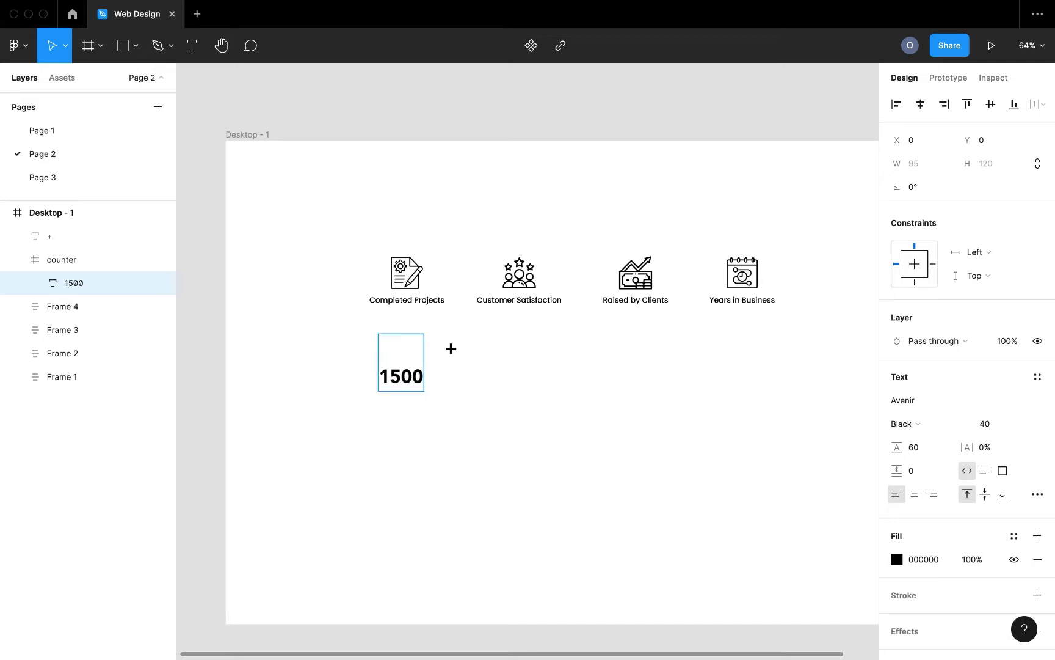
pyautogui.write('100')
pyautogui.press('Return')
pyautogui.write('200')
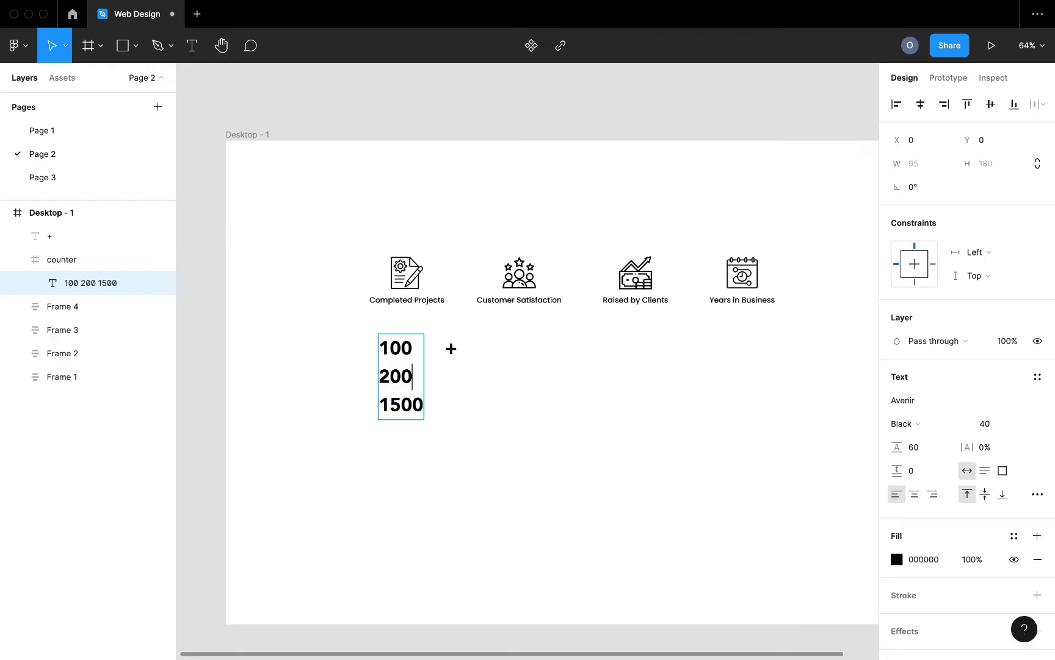
# Step: Add the values 400, 600, 800 and 1200 on separate lines between 200 and 1500
pyautogui.press('Return')
pyautogui.write('400')
pyautogui.press('Return')
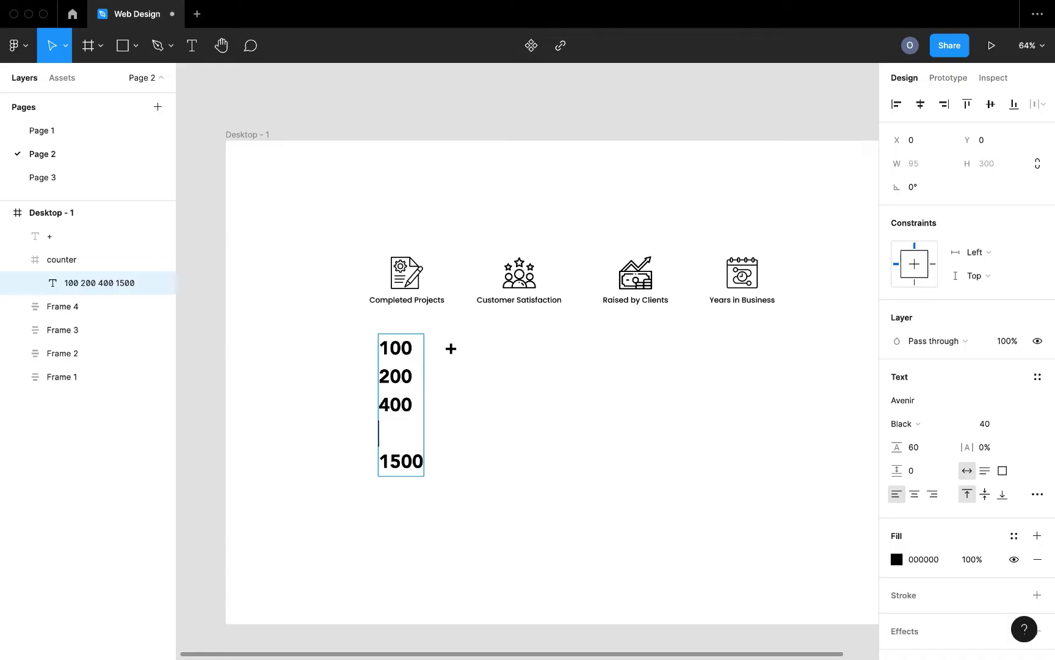
pyautogui.write('600')
pyautogui.press('Return')
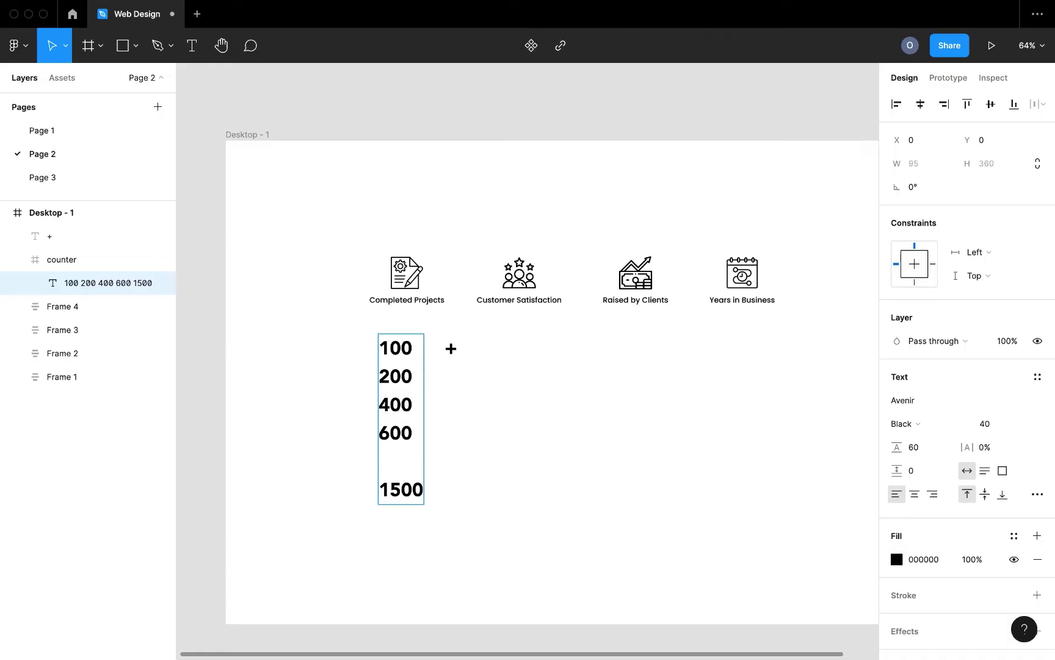
pyautogui.write('800')
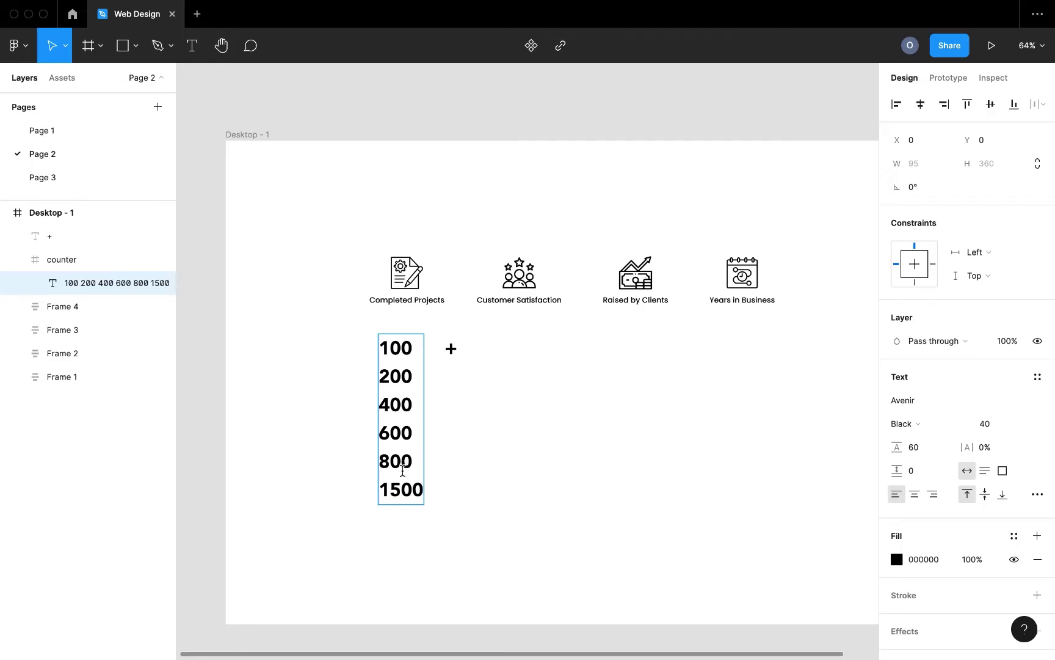
pyautogui.press('Return')
pyautogui.write('1200')
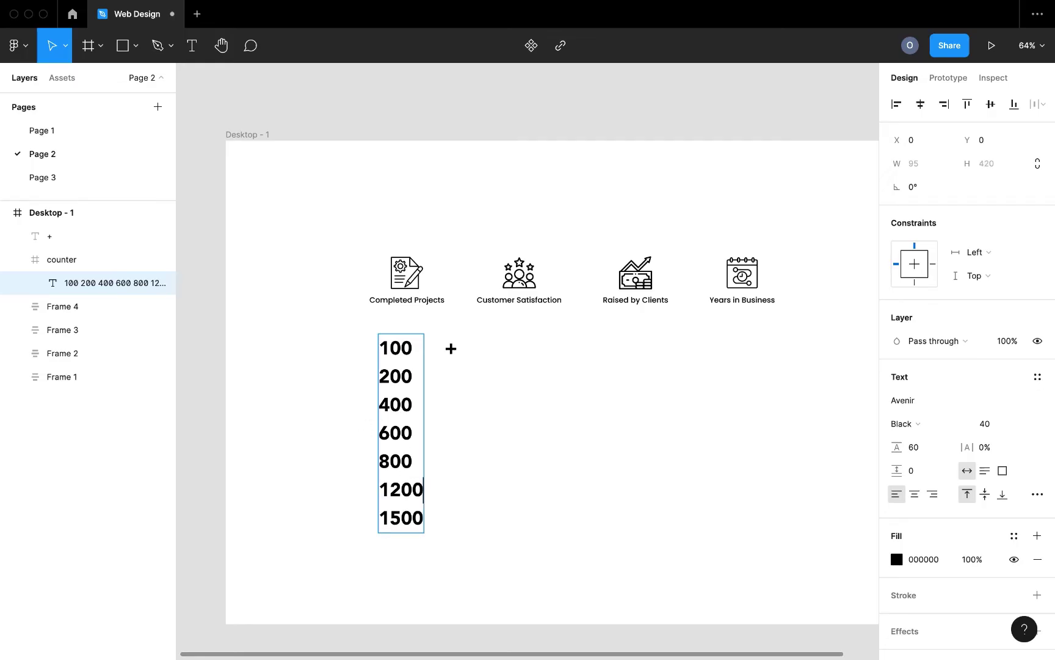
# Step: Change the last number in the column to 1400, and turn on content clipping for the counter frame
pyautogui.click(403, 518)
pyautogui.press('BackSpace')
pyautogui.write('4')
pyautogui.press('Escape')
pyautogui.press('Escape')
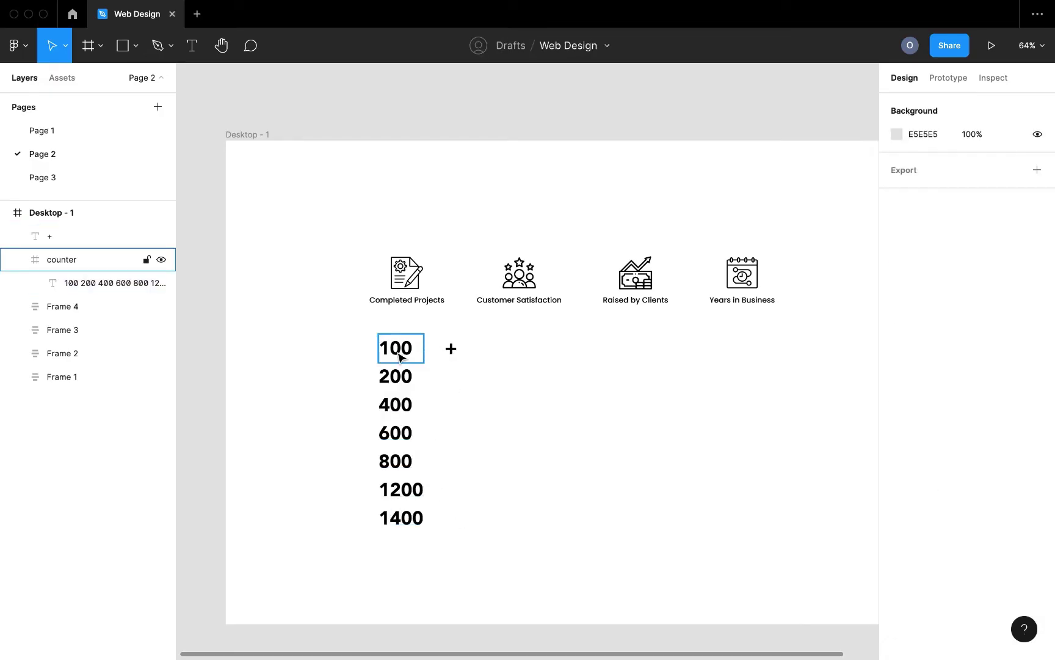
pyautogui.click(408, 357)
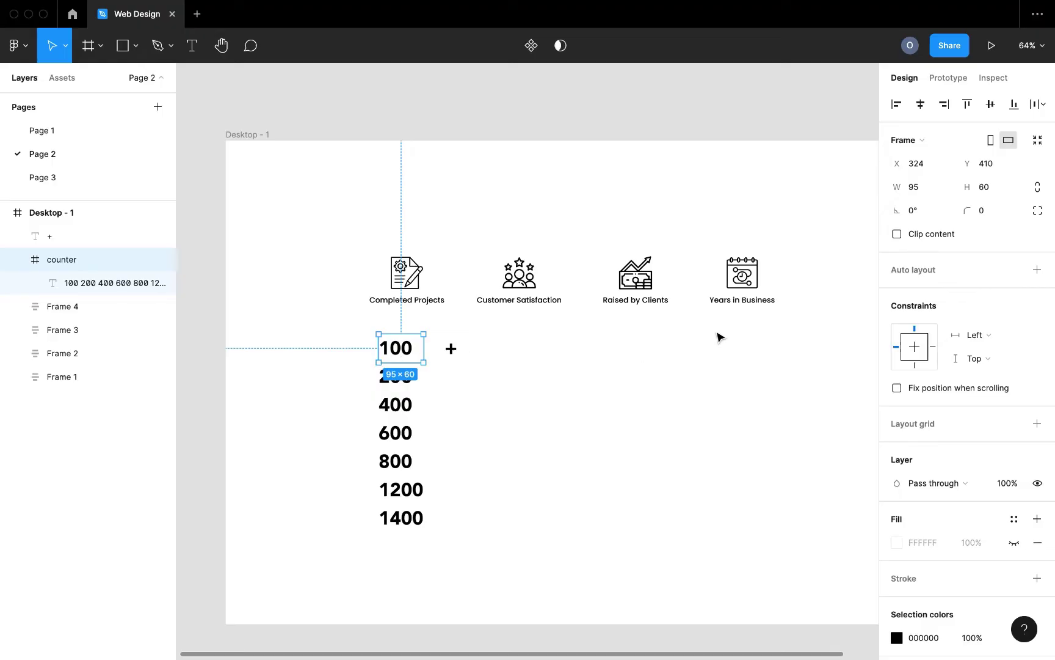
pyautogui.click(897, 234)
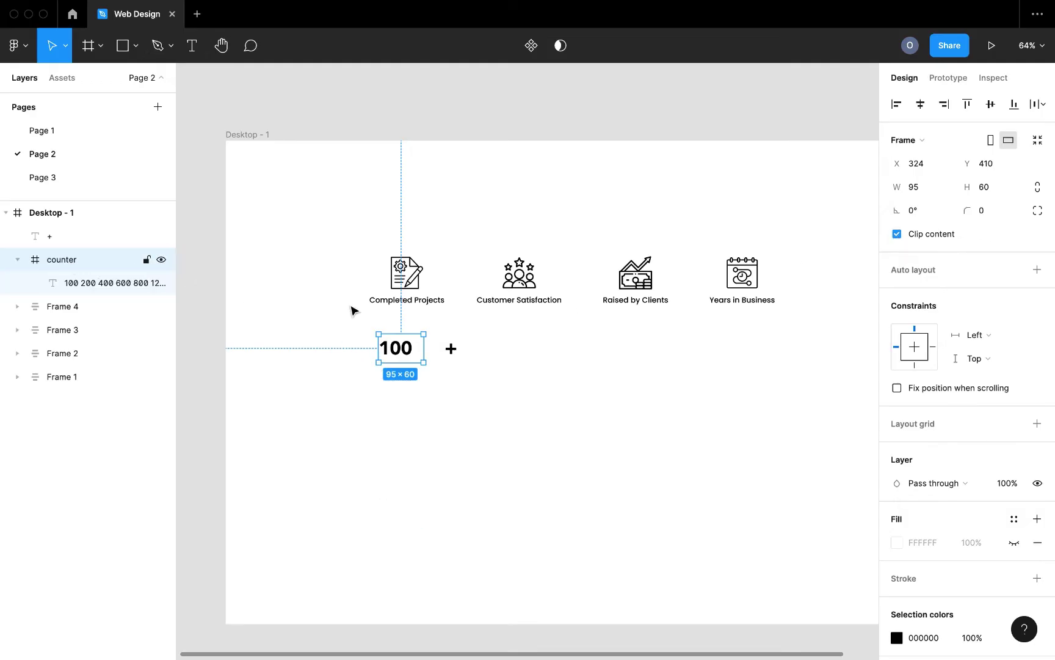
# Step: Combine the counter frame and the "+" text in a horizontal auto layout with 0 spacing
pyautogui.click(452, 351)
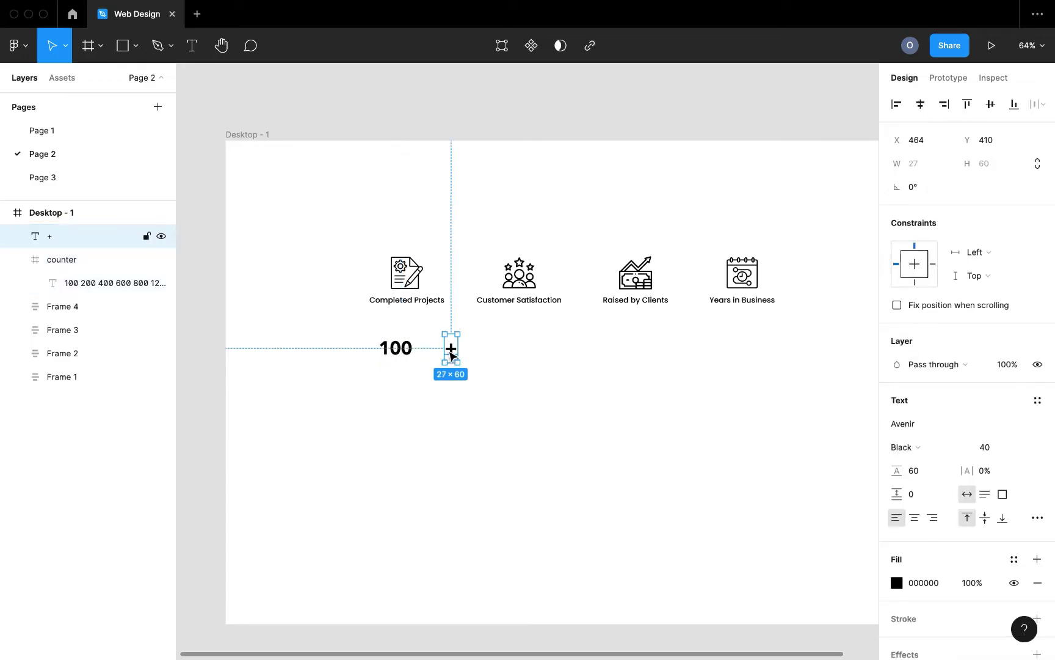
pyautogui.click(407, 351)
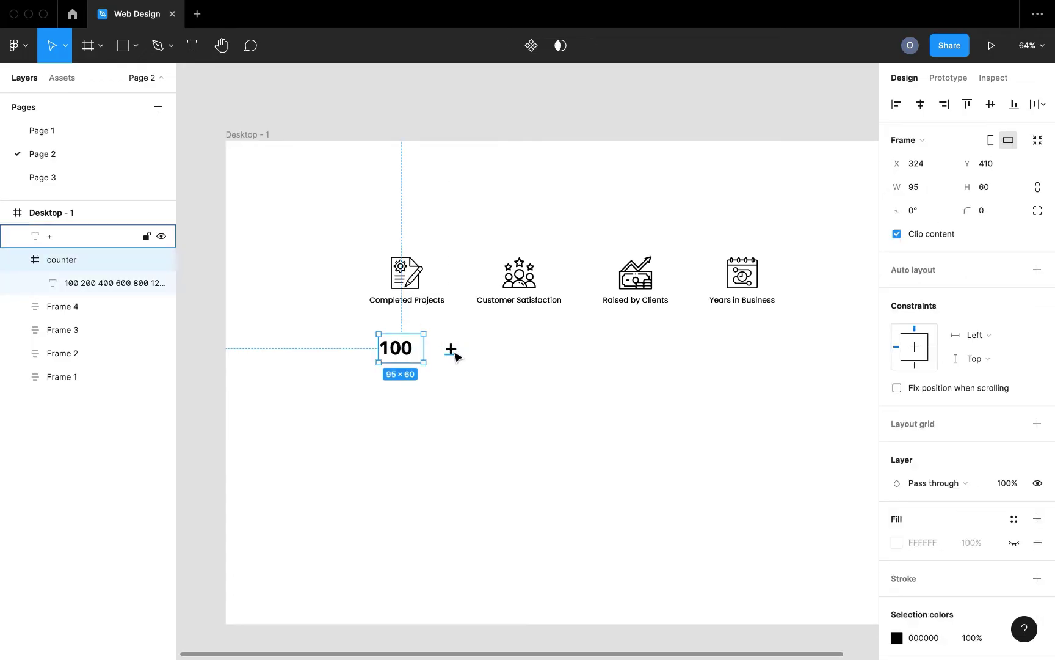
pyautogui.keyDown('shift'); pyautogui.click(452, 351); pyautogui.keyUp('shift')
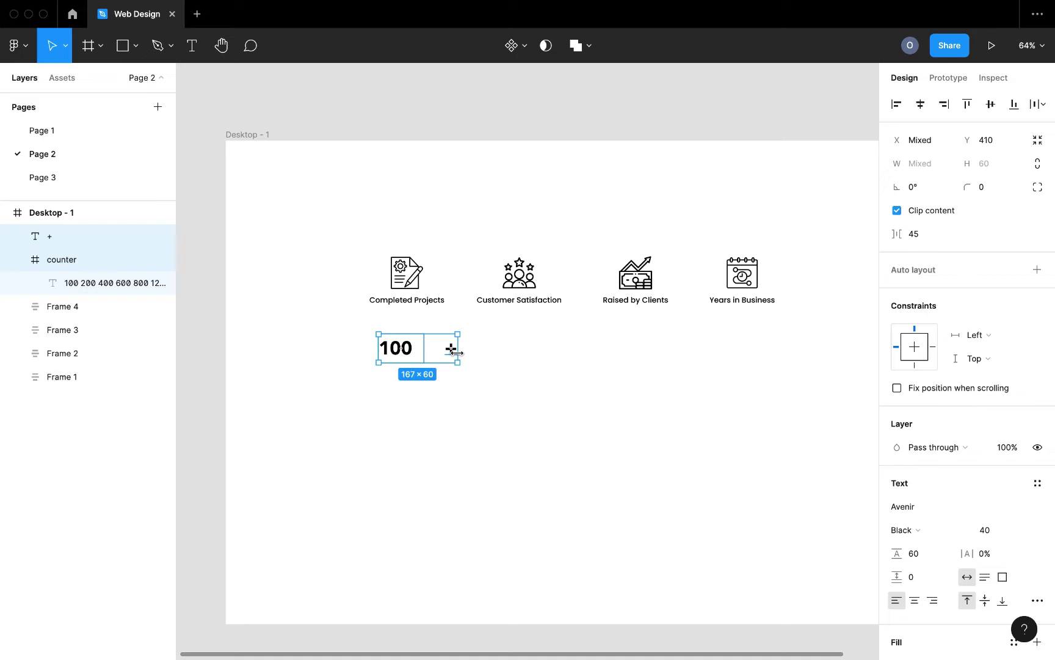
pyautogui.hotkey('shift', 'a')
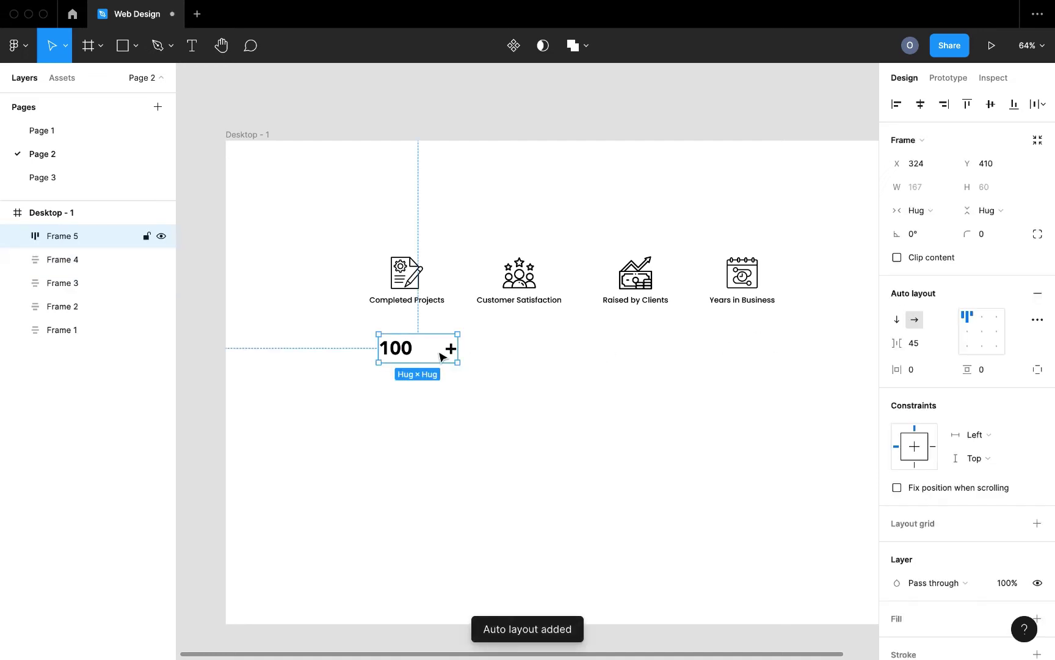
pyautogui.click(933, 347)
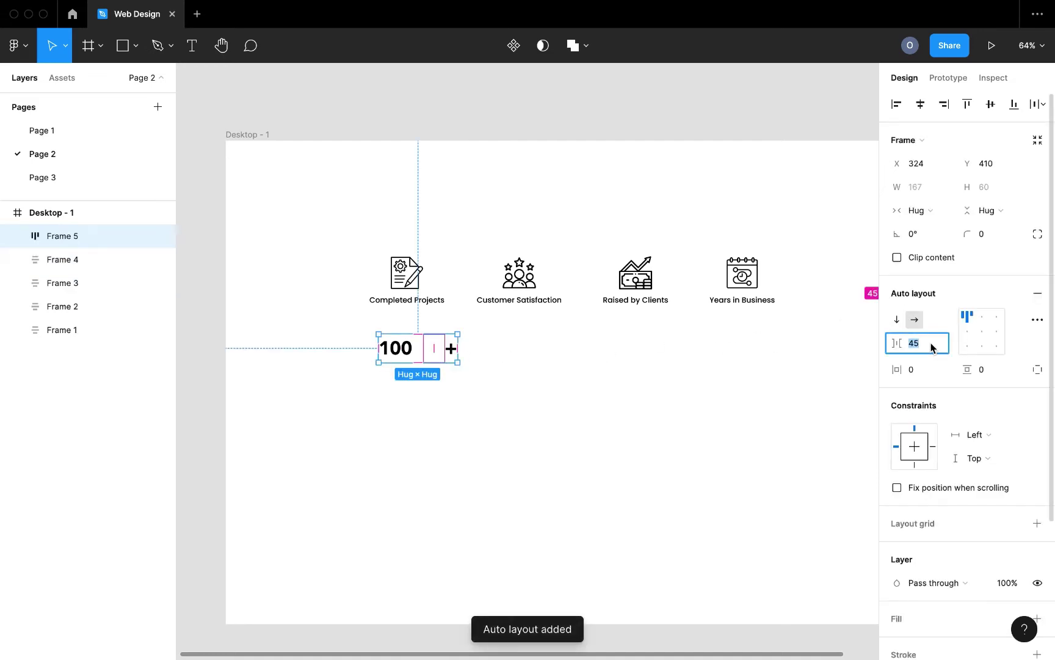
pyautogui.write('0')
pyautogui.press('Return')
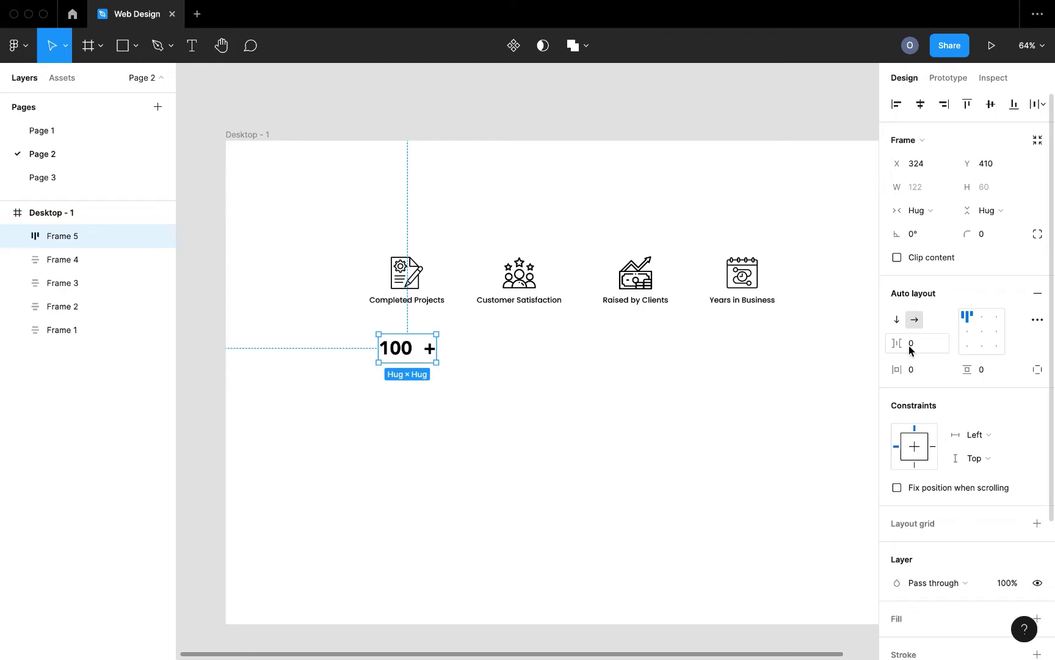
# Step: Turn off the counter frame's content clipping and indent 100, 200, 400, 600 and 800 with leading spaces to centre them over the four-digit numbers
pyautogui.doubleClick(408, 355)
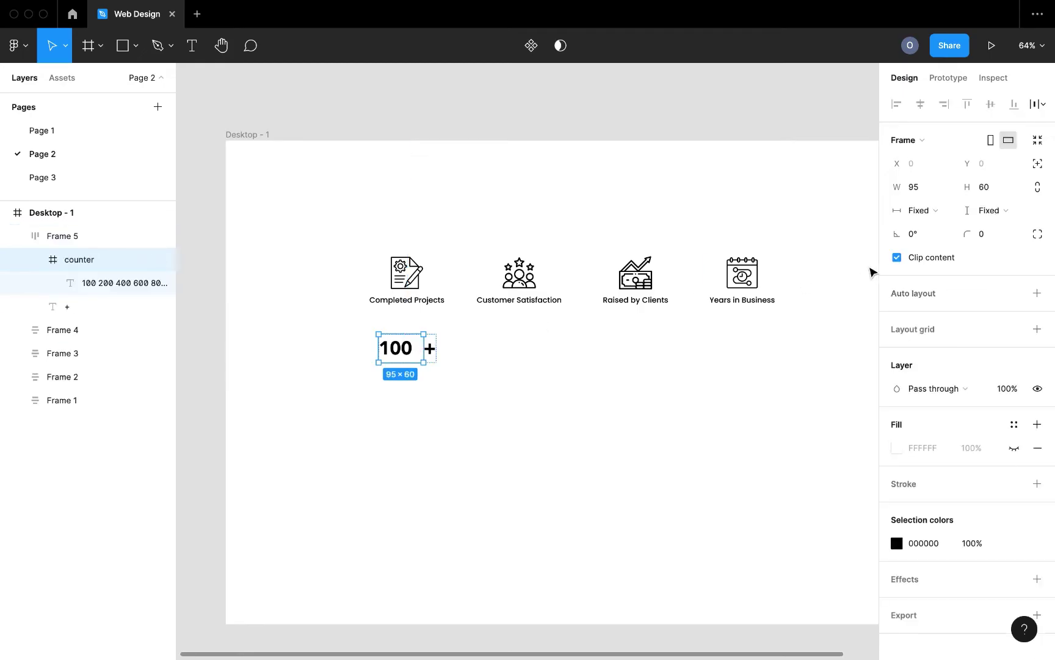
pyautogui.click(897, 257)
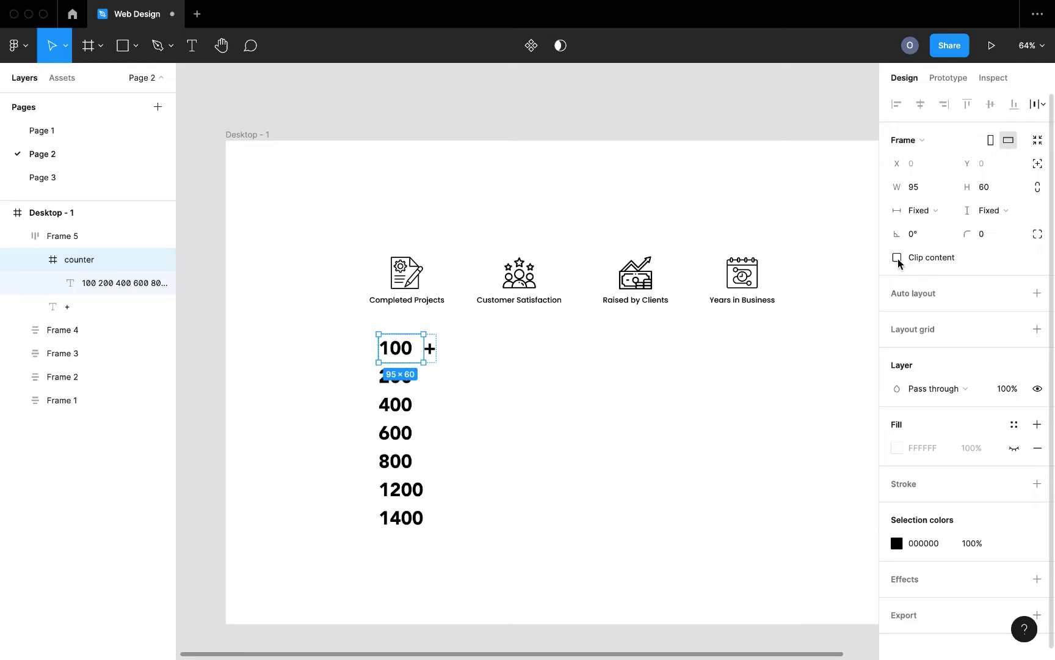
pyautogui.click(395, 350)
pyautogui.doubleClick(394, 348)
pyautogui.press('Escape')
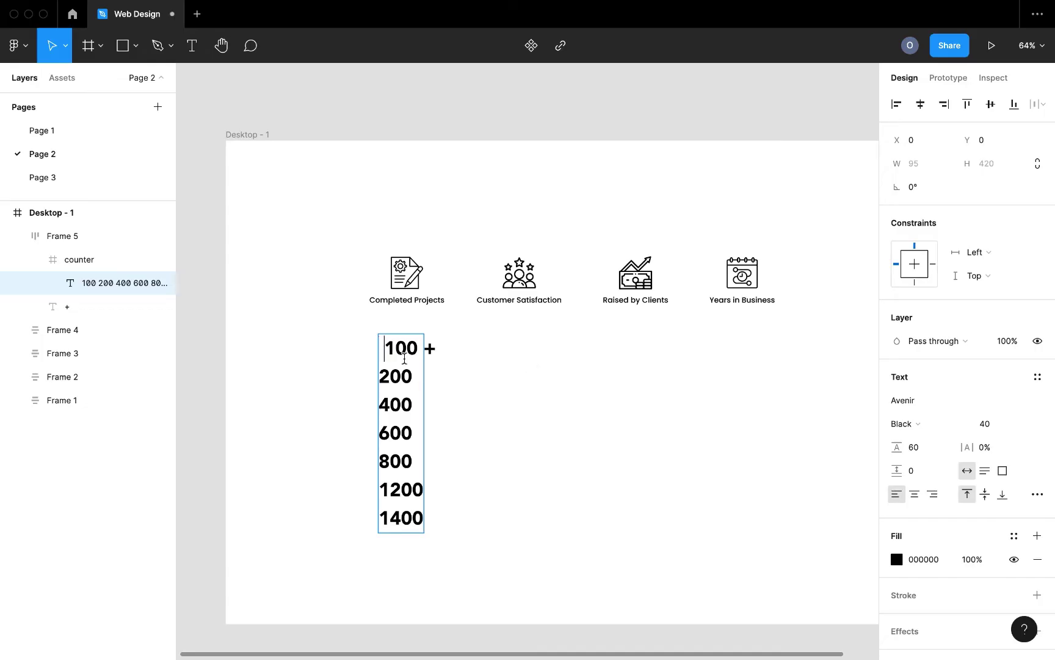
pyautogui.click(379, 405)
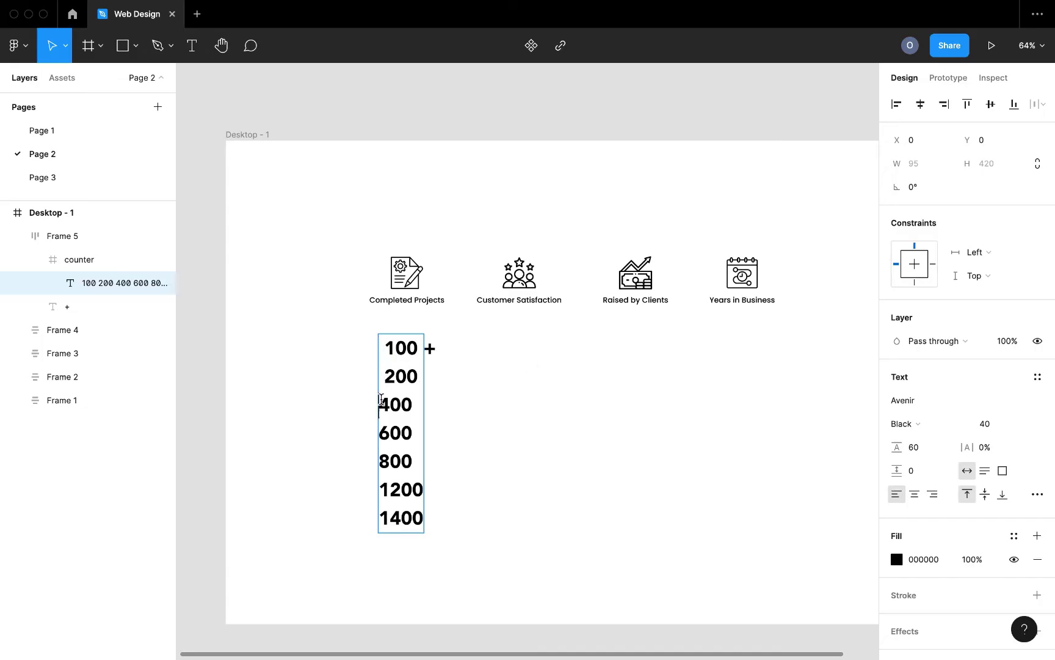
pyautogui.click(380, 432)
pyautogui.click(384, 461)
pyautogui.press('Escape')
pyautogui.click(474, 485)
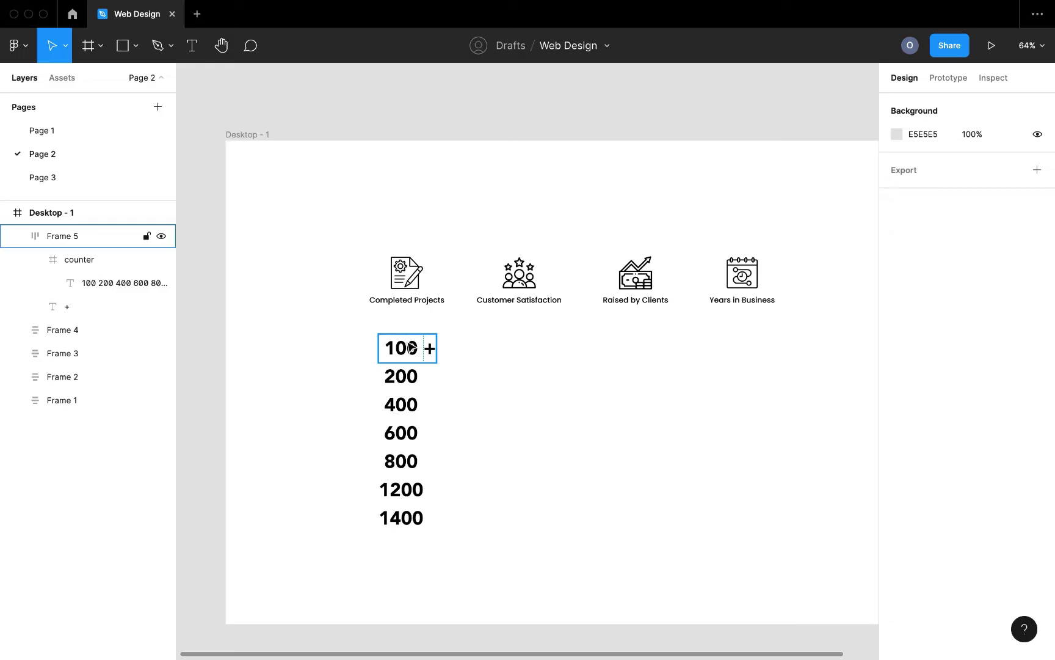
# Step: Turn content clipping back on for the counter frame so only the 100 line shows beside the plus sign
pyautogui.click(411, 348)
pyautogui.click(408, 354)
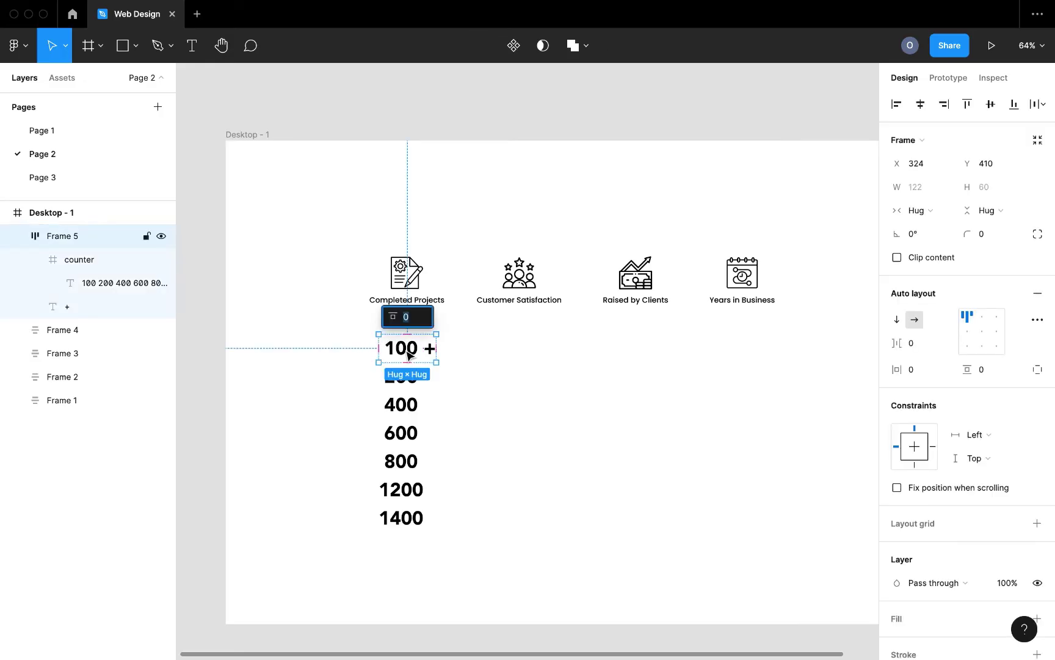
pyautogui.click(407, 354)
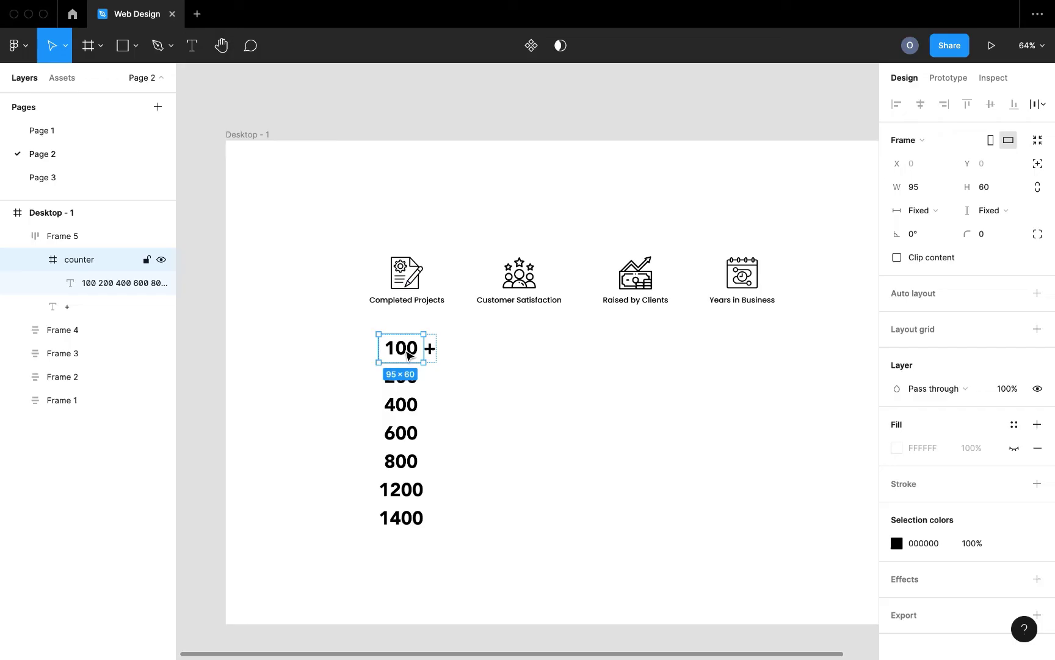
pyautogui.click(898, 258)
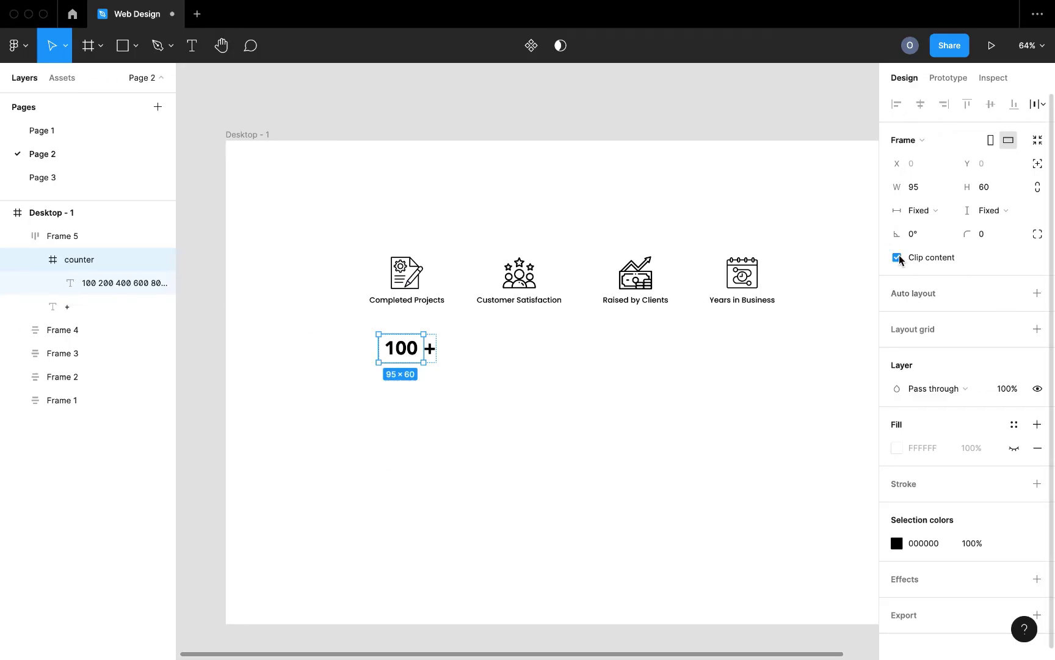
pyautogui.click(408, 351)
pyautogui.click(471, 358)
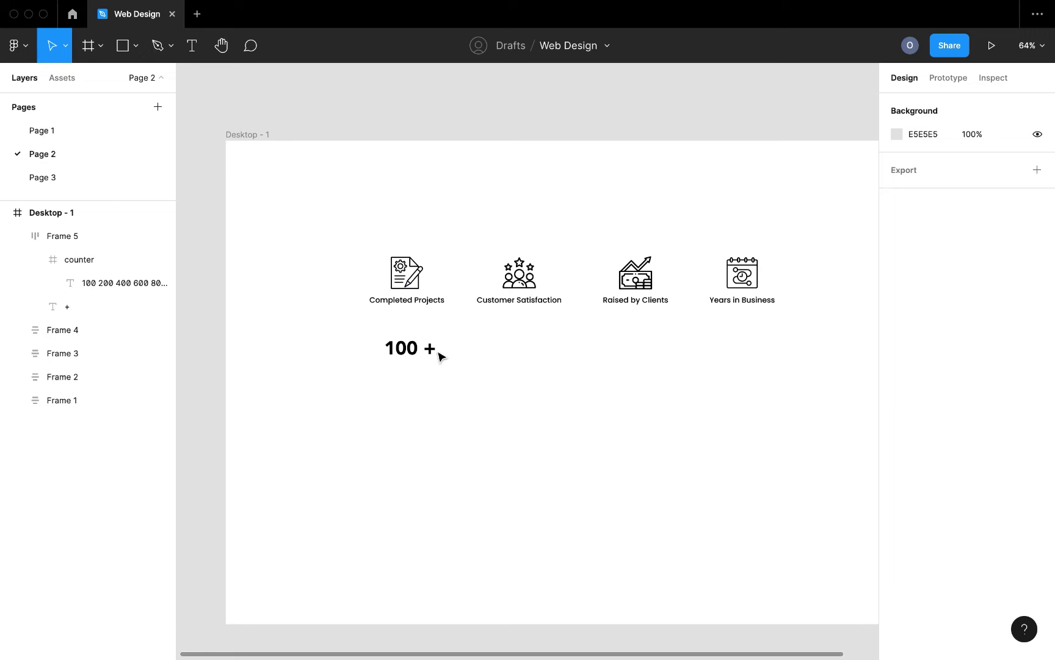
pyautogui.scroll(3, 430, 353)
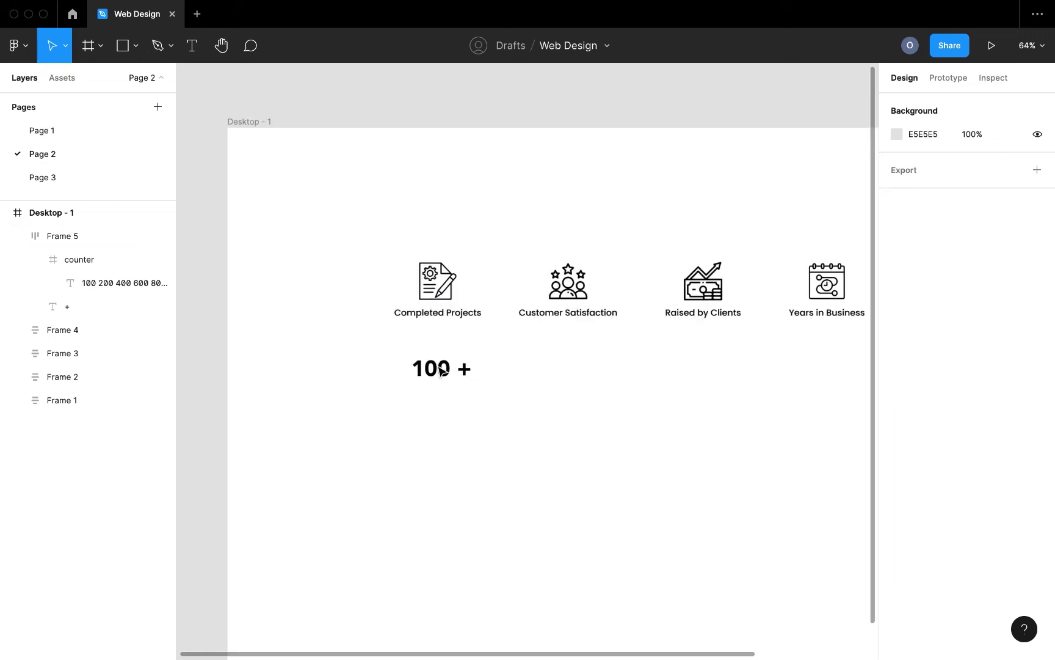
# Step: Place the 100 + counter beneath the Completed Projects icon block and combine both in a vertical auto layout named "completed projects"
pyautogui.click(444, 378)
pyautogui.moveTo(443, 373); pyautogui.dragTo(440, 351)
pyautogui.click(441, 300)
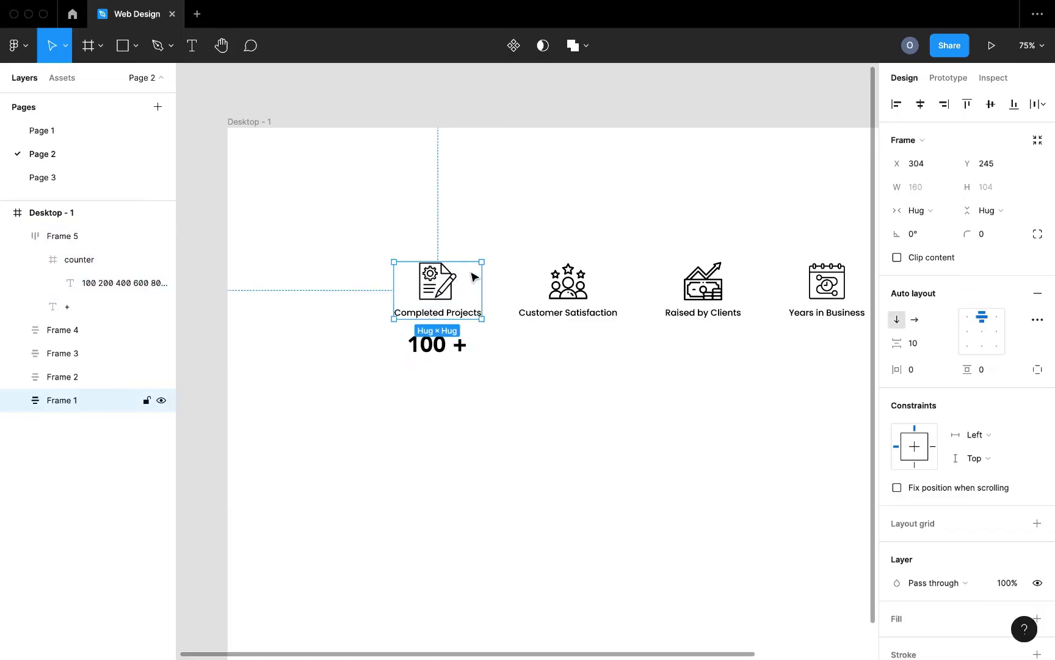
pyautogui.keyDown('shift'); pyautogui.click(444, 346); pyautogui.keyUp('shift')
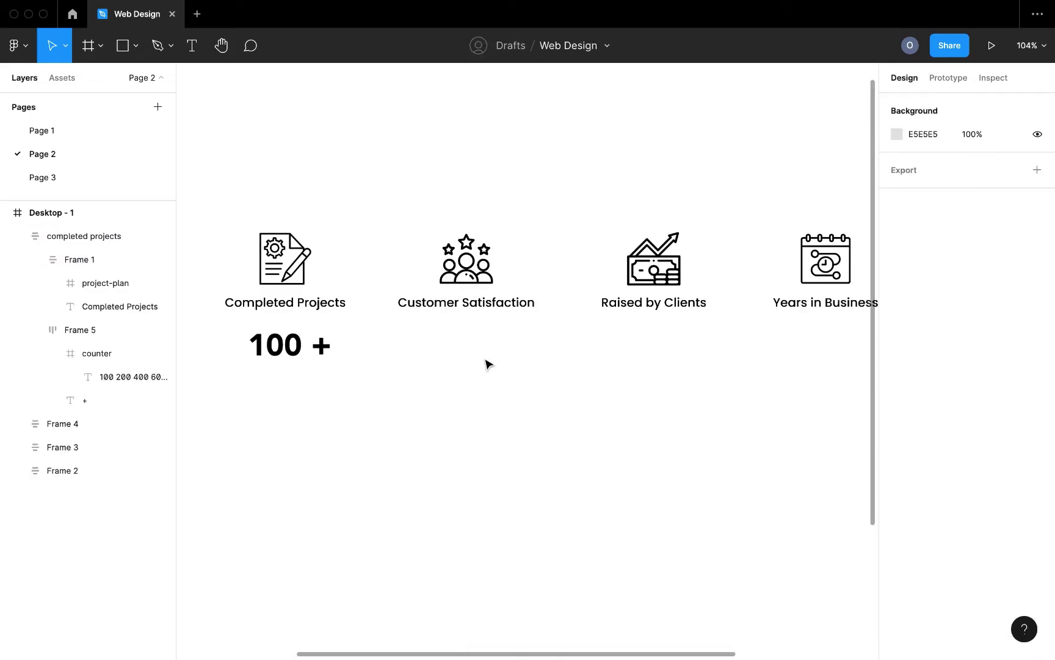
# Step: Add the text "100" below Customer Satisfaction and a separate "%" text beside it
pyautogui.press('t')
pyautogui.click(449, 347)
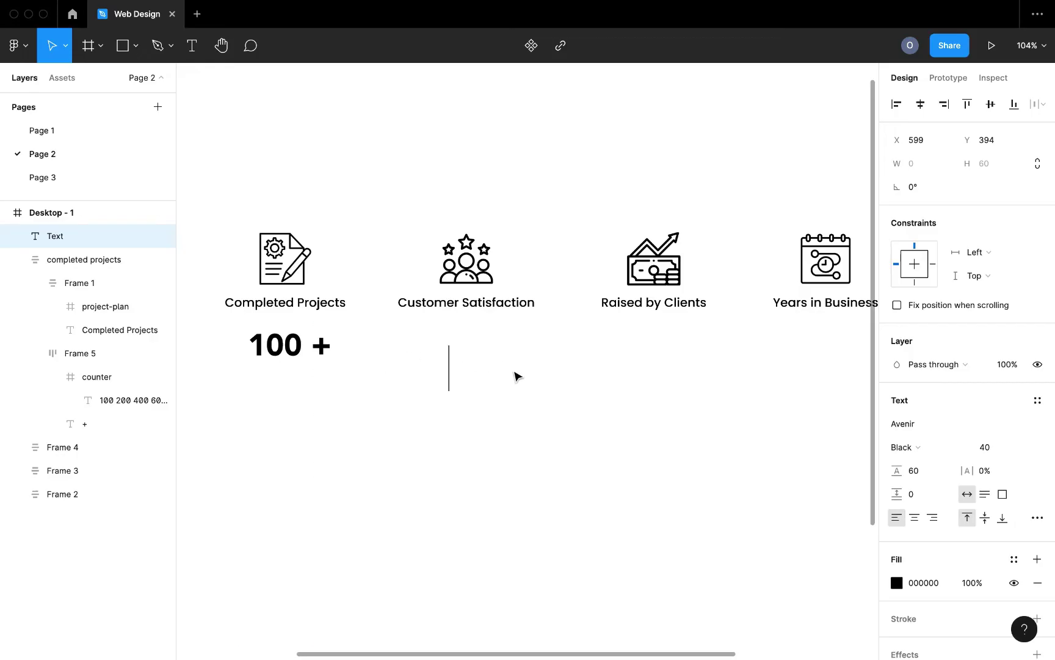
pyautogui.write('100')
pyautogui.press('Escape')
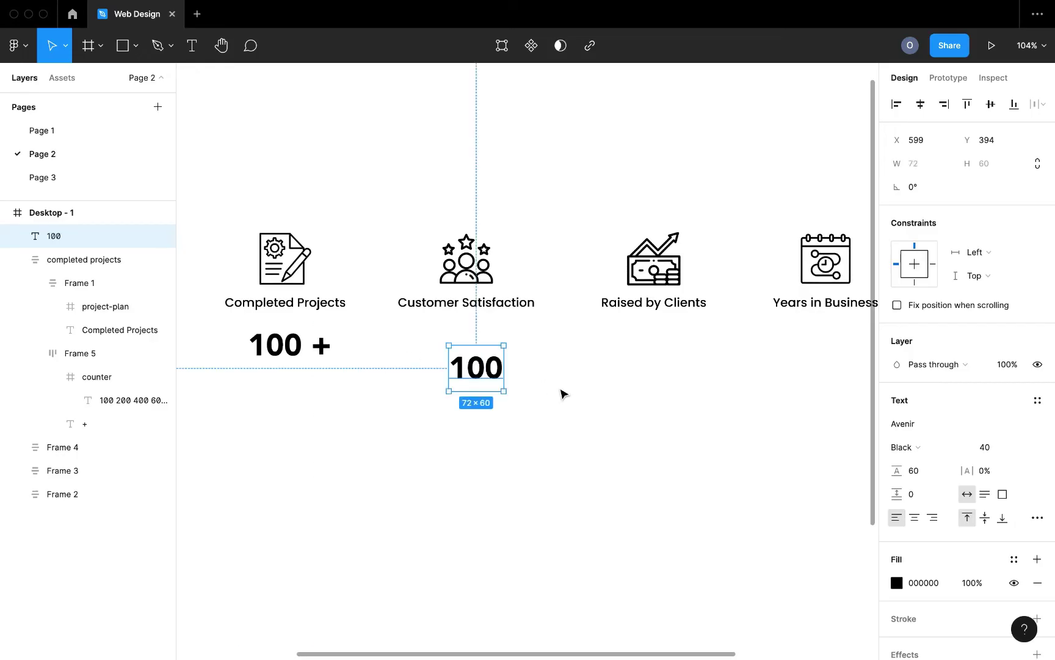
pyautogui.press('Escape')
pyautogui.press('t')
pyautogui.click(531, 358)
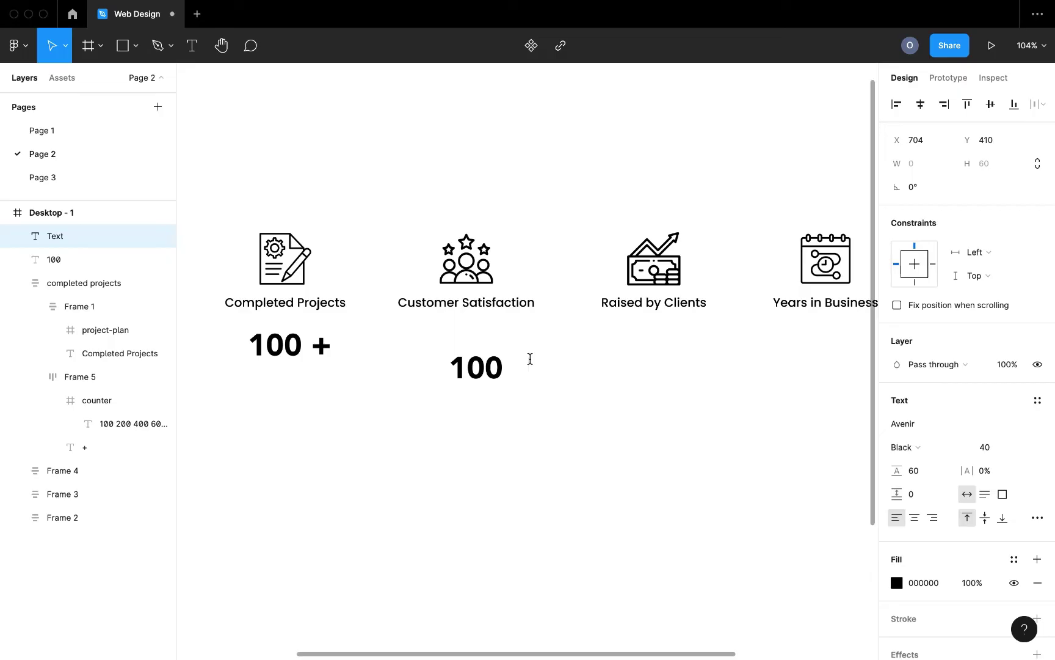
pyautogui.write('%')
# Step: Wrap the "100" text below Customer Satisfaction in its own frame
pyautogui.click(486, 375)
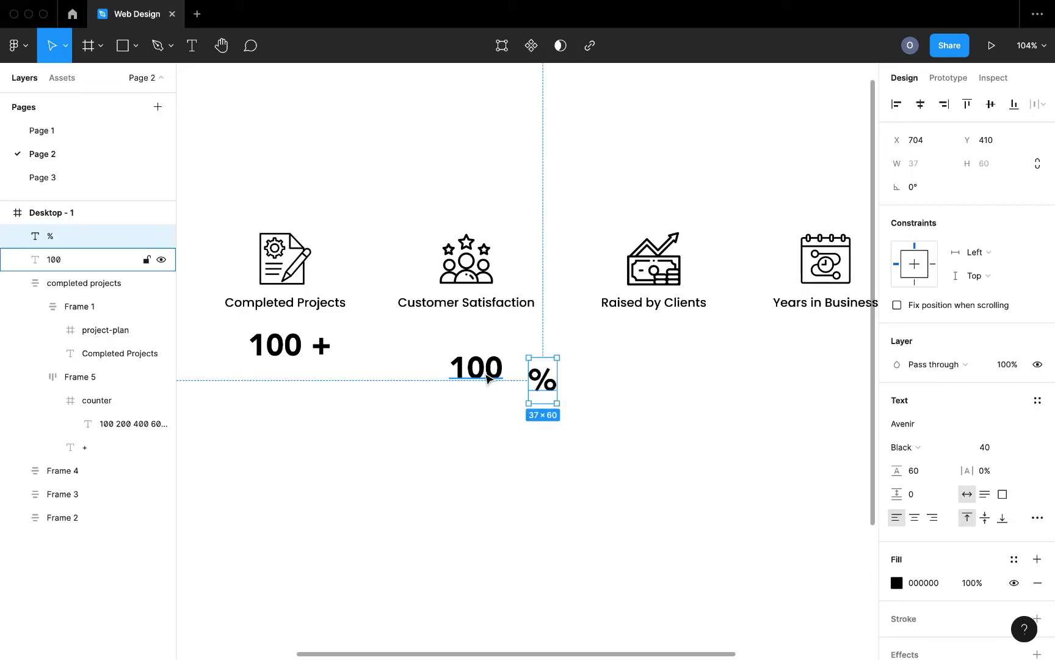
pyautogui.click(541, 380)
pyautogui.click(483, 368)
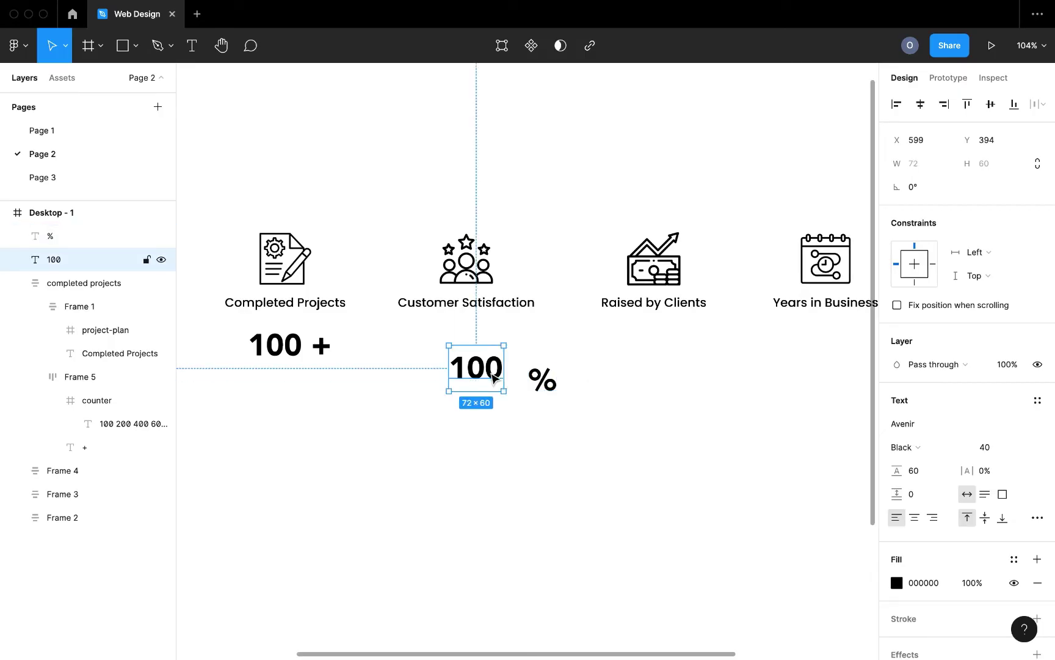
pyautogui.rightClick(480, 365)
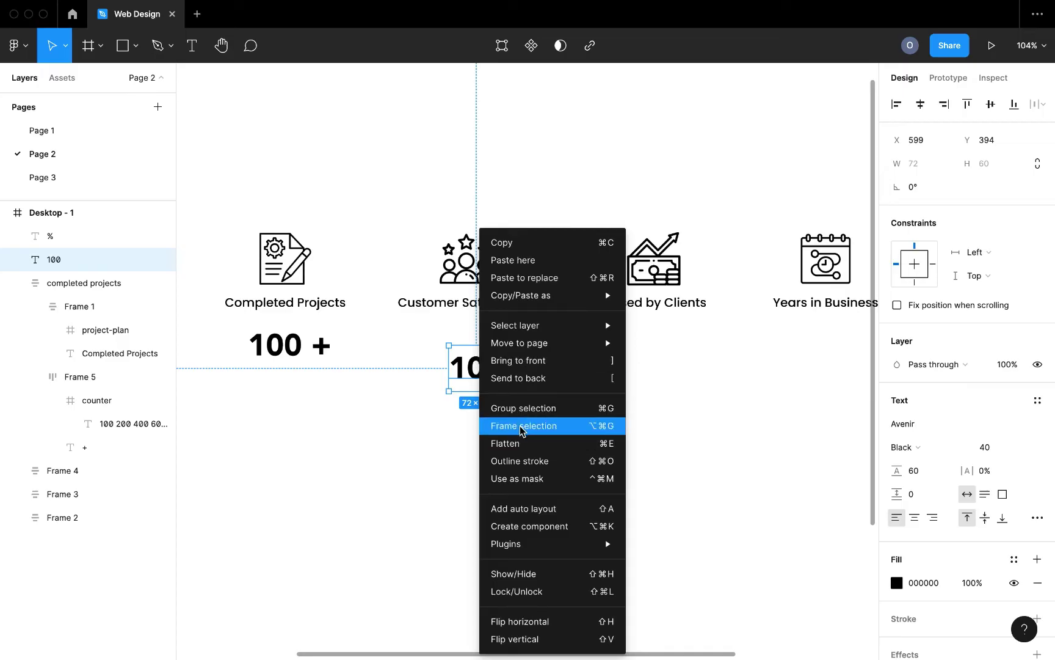
pyautogui.click(531, 424)
# Step: Align the "%" text with the framed 100 and combine them in a horizontal auto layout with 5 spacing
pyautogui.moveTo(531, 381); pyautogui.dragTo(514, 368)
pyautogui.keyDown('shift'); pyautogui.click(501, 374); pyautogui.keyUp('shift')
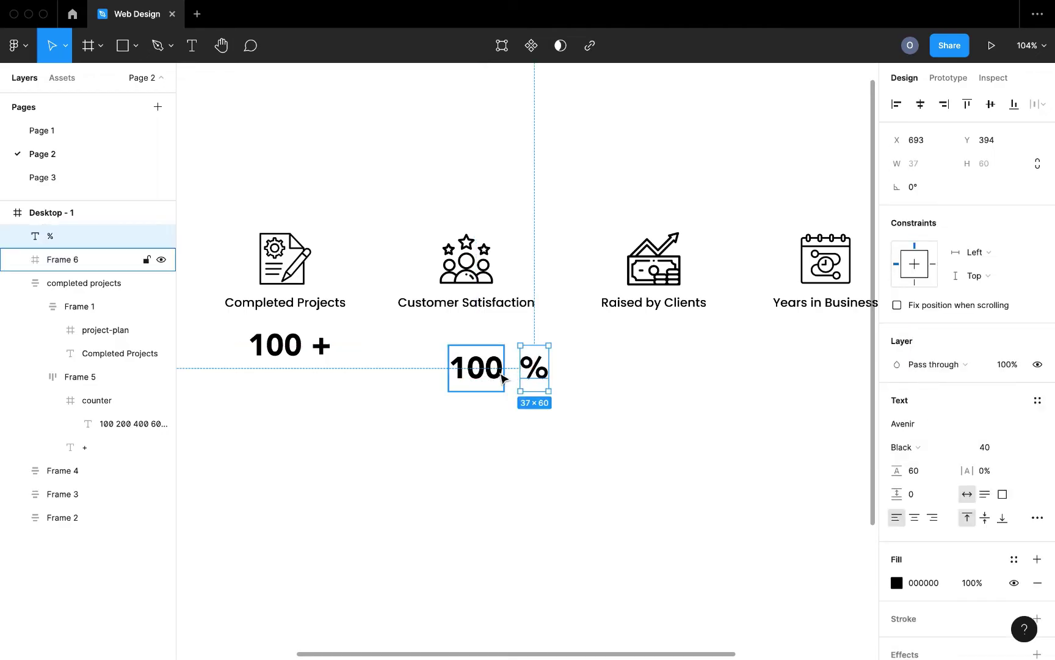
pyautogui.hotkey('shift', 'a')
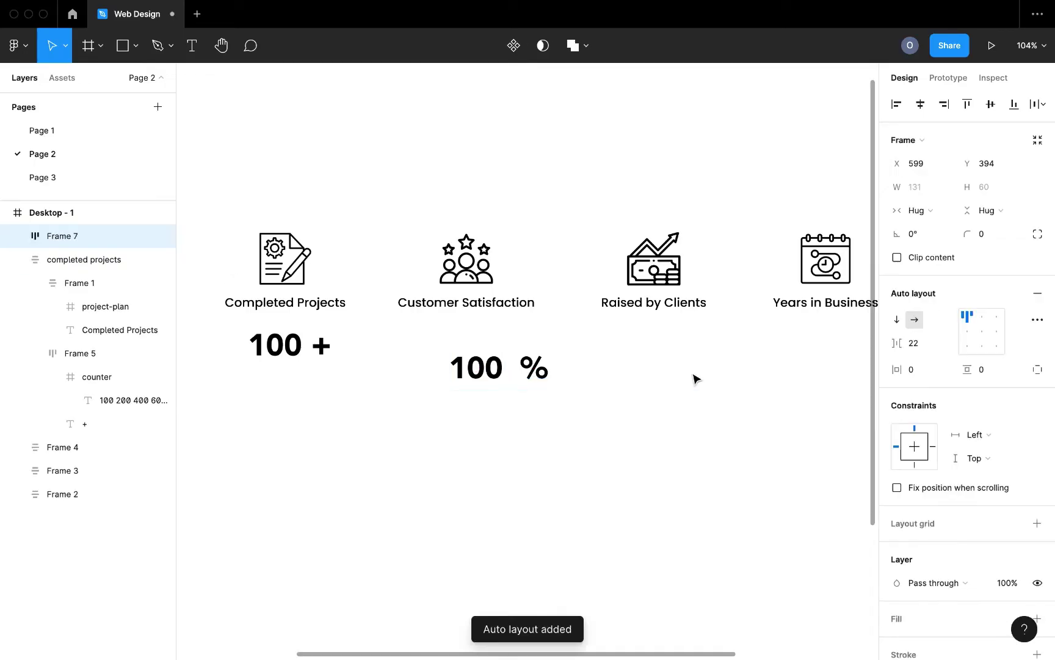
pyautogui.click(925, 343)
pyautogui.write('5')
pyautogui.press('Return')
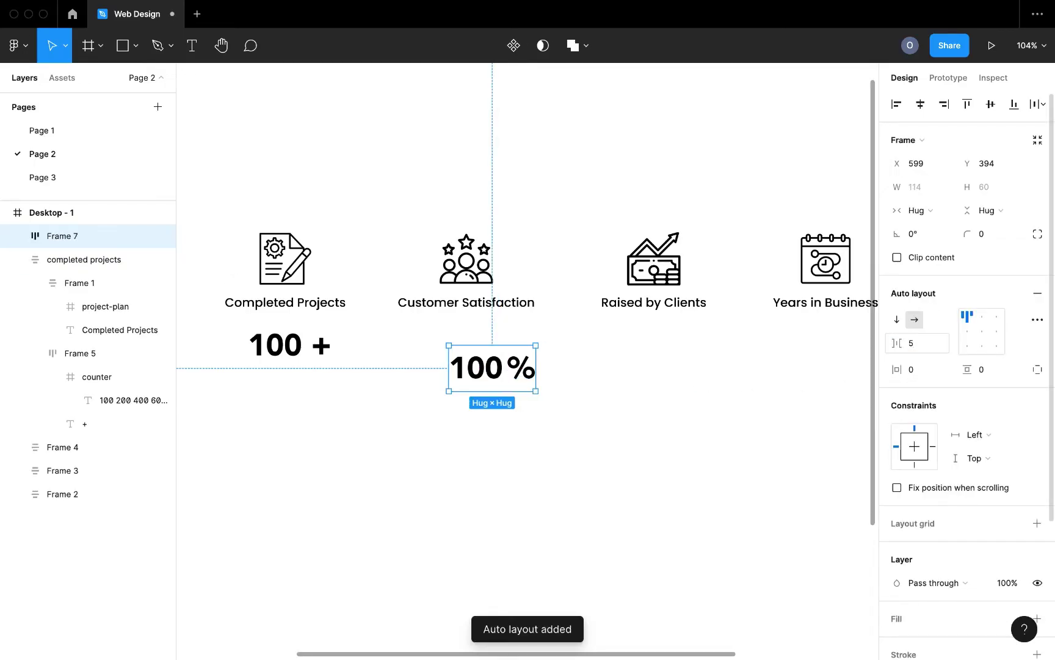
# Step: Insert the lines 20, 40, 60 and 80 above 100 in the percentage counter's text
pyautogui.doubleClick(477, 375)
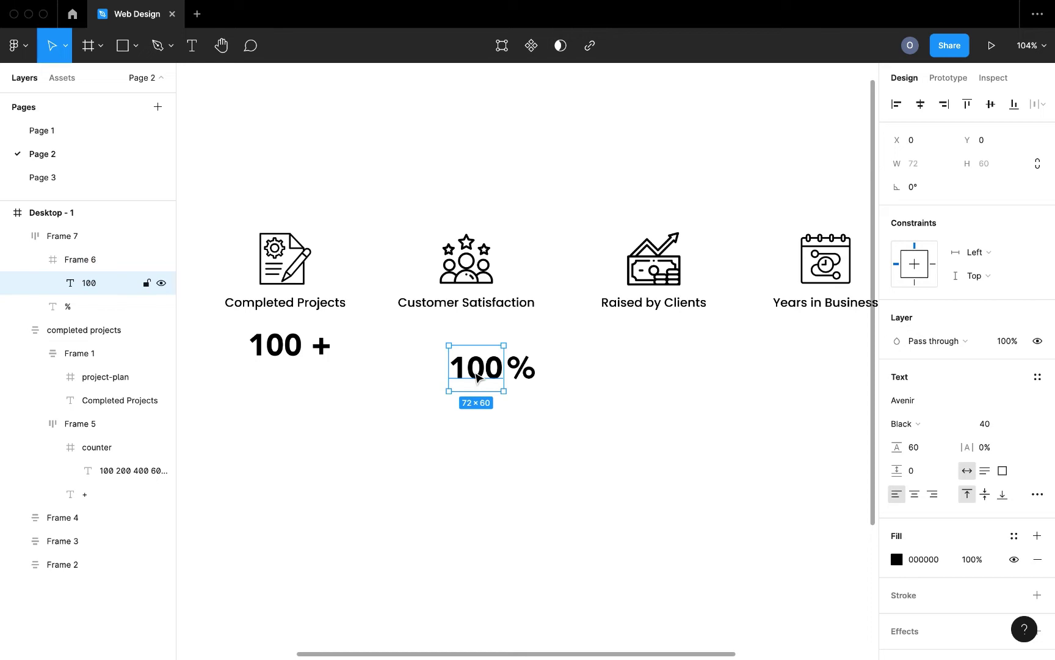
pyautogui.press('Return')
pyautogui.press('Left')
pyautogui.write('20')
pyautogui.press('Return')
pyautogui.press('Return')
pyautogui.write('30')
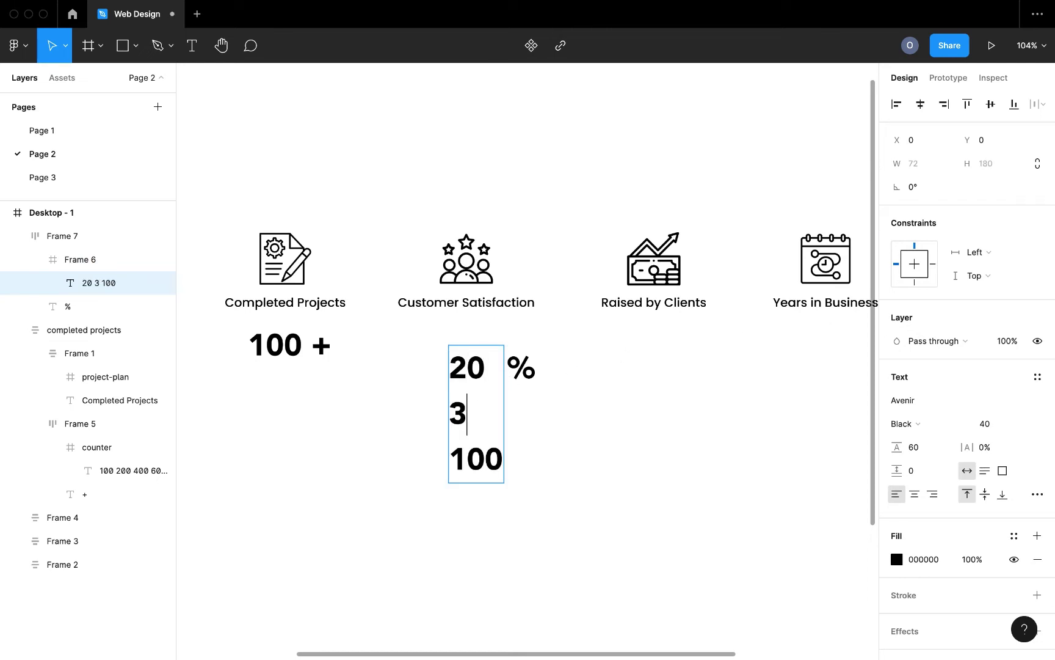
pyautogui.press('BackSpace')
pyautogui.press('BackSpace')
pyautogui.write('40')
pyautogui.press('Return')
pyautogui.write('60')
pyautogui.press('Return')
pyautogui.write('80')
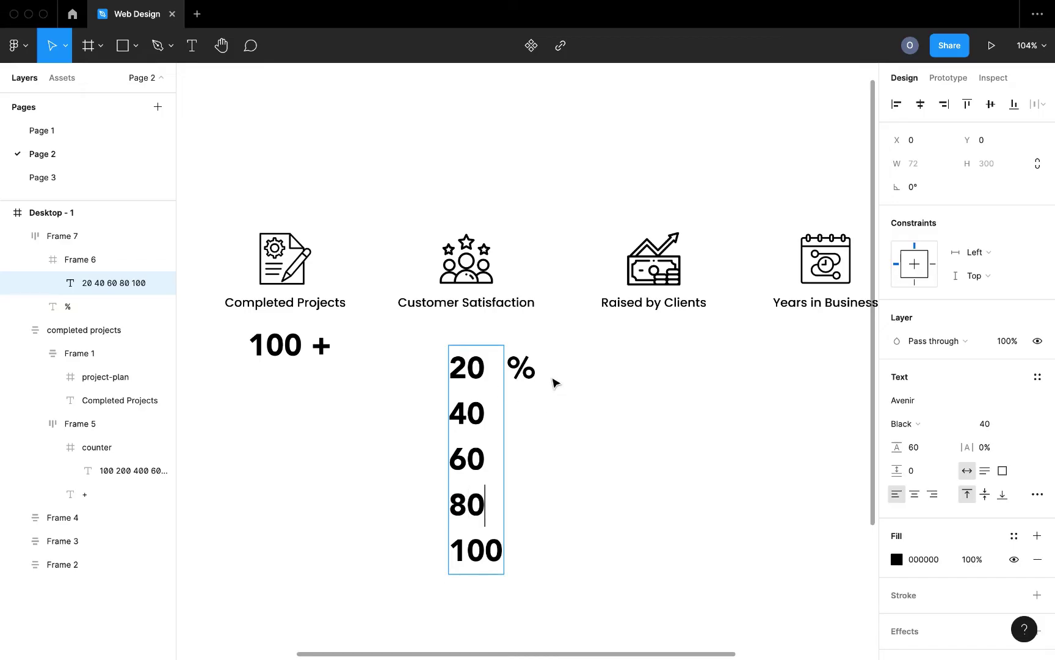
# Step: Indent 20, 40, 60 and 80 with leading spaces to centre them over 100, and turn on content clipping for their frame
pyautogui.click(455, 367)
pyautogui.click(452, 412)
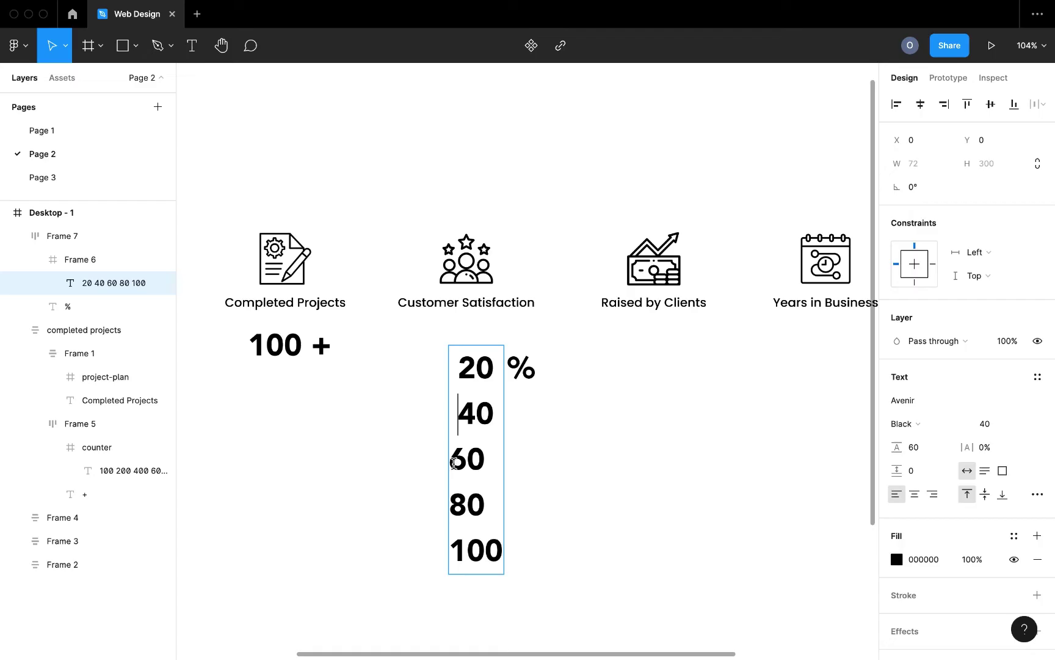
pyautogui.click(455, 459)
pyautogui.click(452, 502)
pyautogui.press('Escape')
pyautogui.press('Escape')
pyautogui.doubleClick(492, 378)
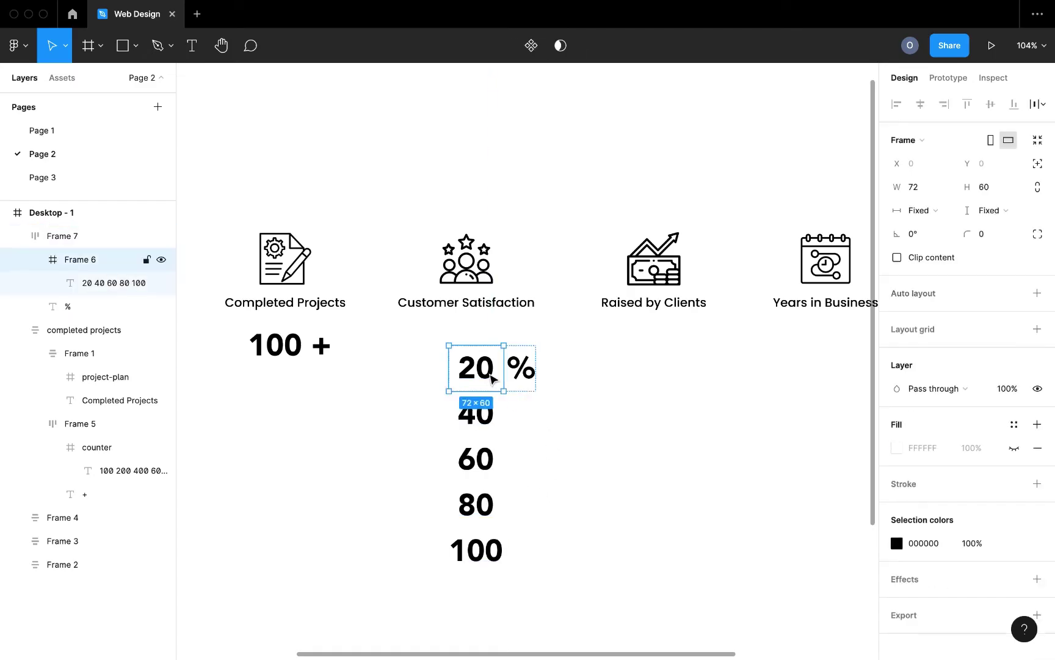
pyautogui.click(897, 257)
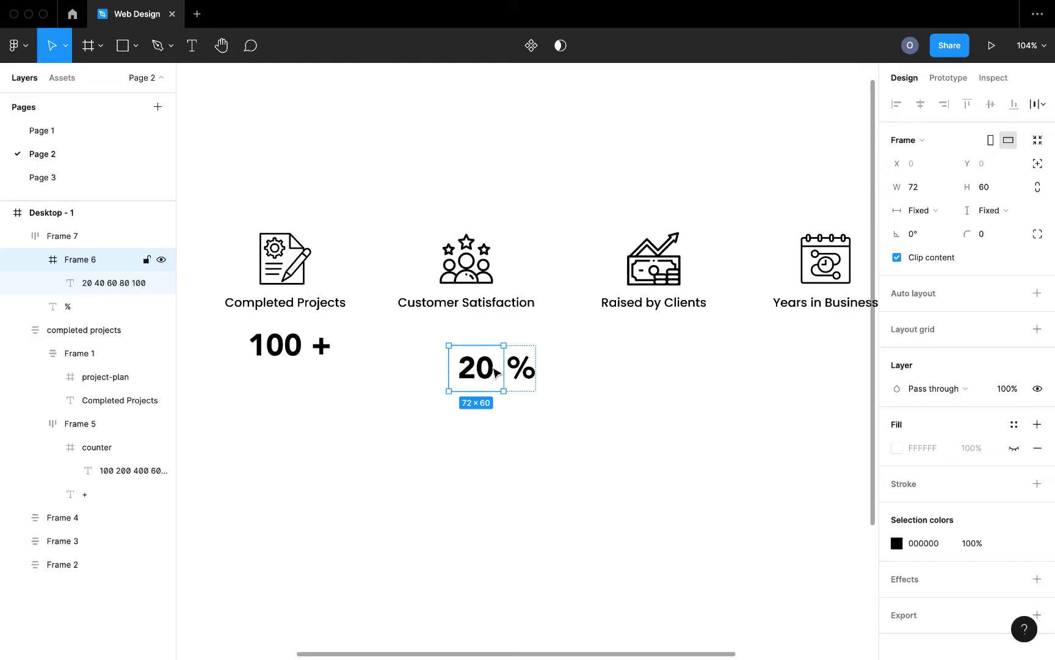
# Step: Move the percentage counter beneath the Customer Satisfaction icon block and combine both in a vertical auto layout with 15 spacing
pyautogui.click(544, 382)
pyautogui.click(510, 366)
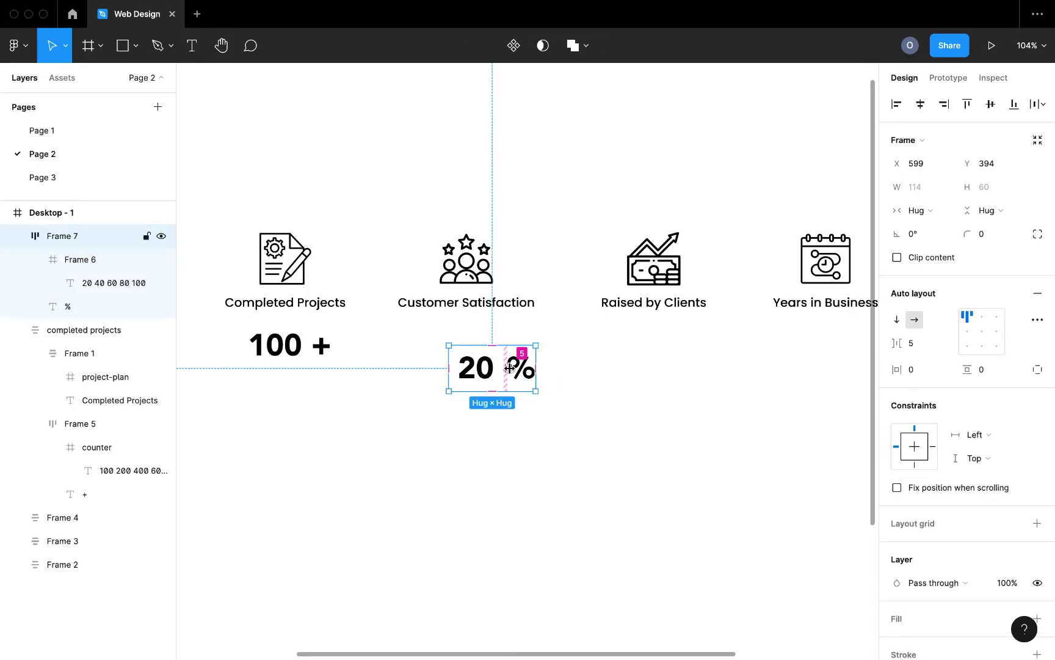
pyautogui.hscroll(-2, 510, 366)
pyautogui.moveTo(545, 393); pyautogui.dragTo(520, 370)
pyautogui.keyDown('shift'); pyautogui.click(521, 305); pyautogui.keyUp('shift')
pyautogui.hotkey('shift', 'a')
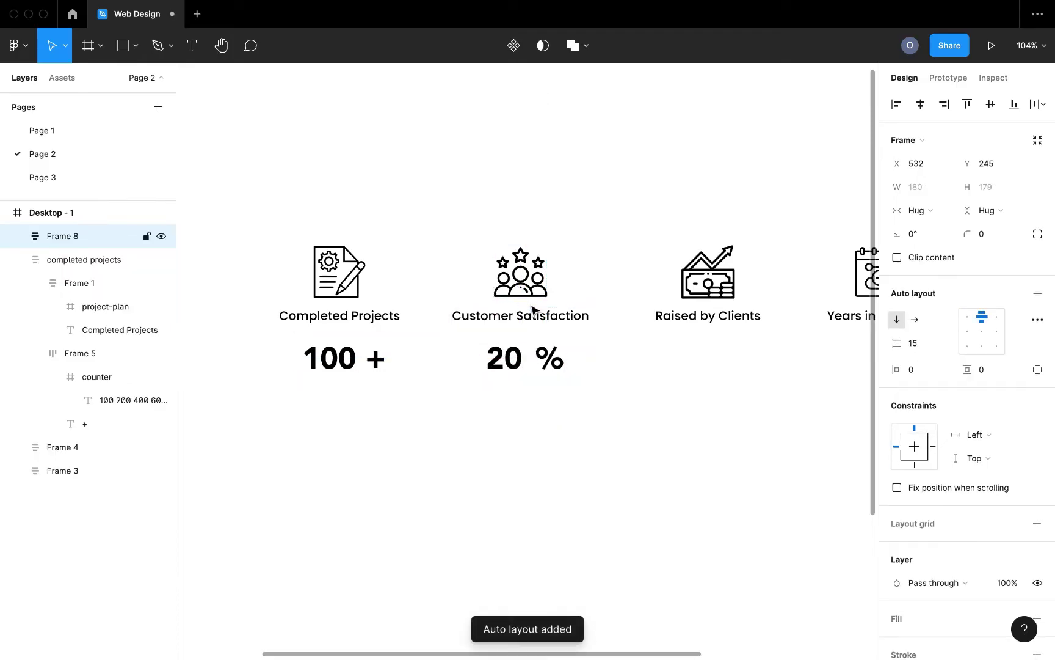
# Step: Rename the combined Customer Satisfaction frame as "customer satisfaction" and collapse the completed projects layer
pyautogui.click(366, 346)
pyautogui.click(489, 345)
pyautogui.doubleClick(55, 236)
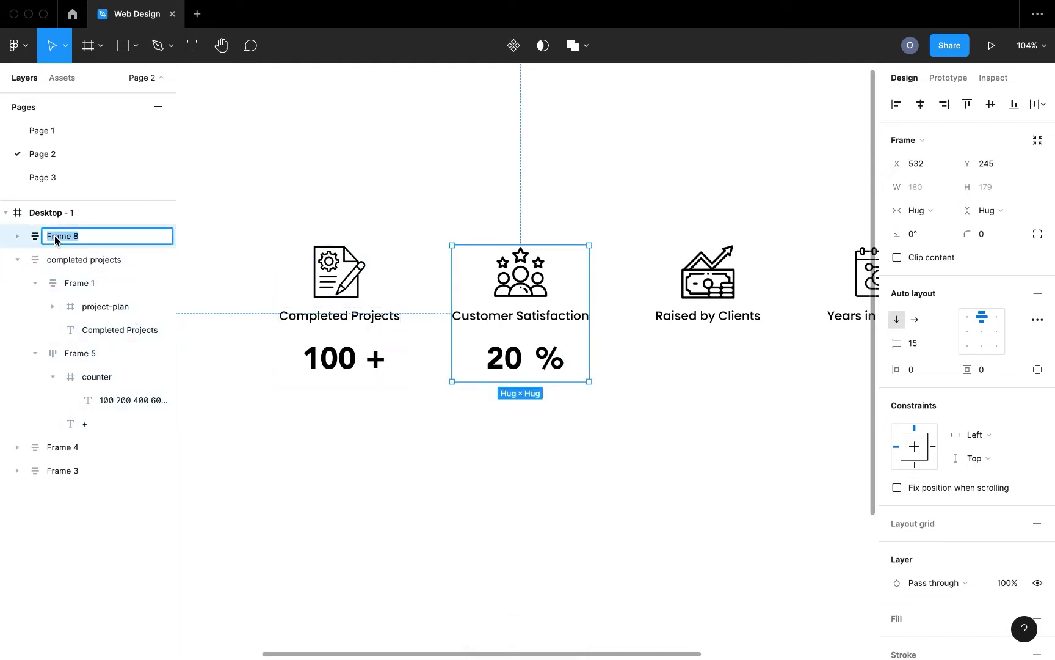
pyautogui.write('customer satisfaction')
pyautogui.press('Return')
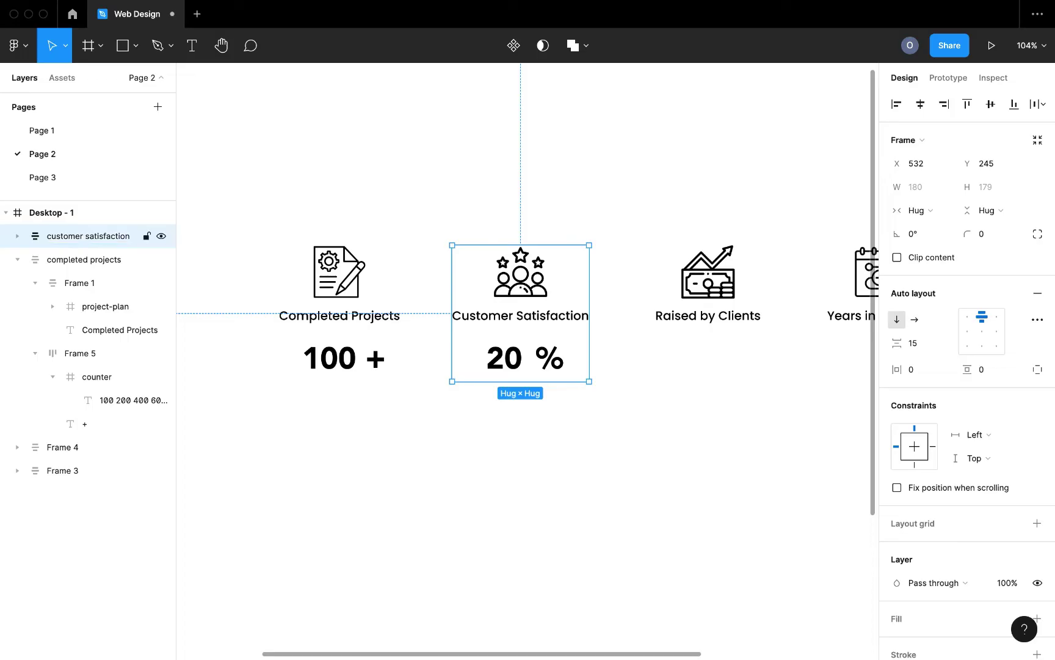
pyautogui.click(23, 259)
# Step: Set the auto layout spacing between the 20 counter frame and the percent sign to 0
pyautogui.hscroll(3, 490, 330)
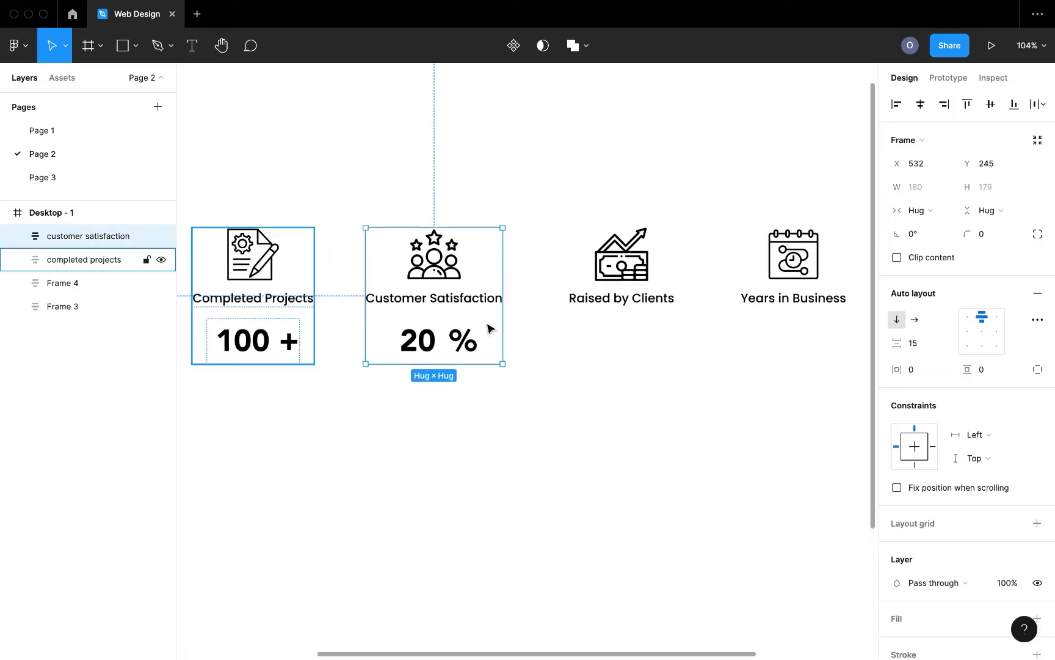
pyautogui.click(536, 346)
pyautogui.hscroll(2, 537, 347)
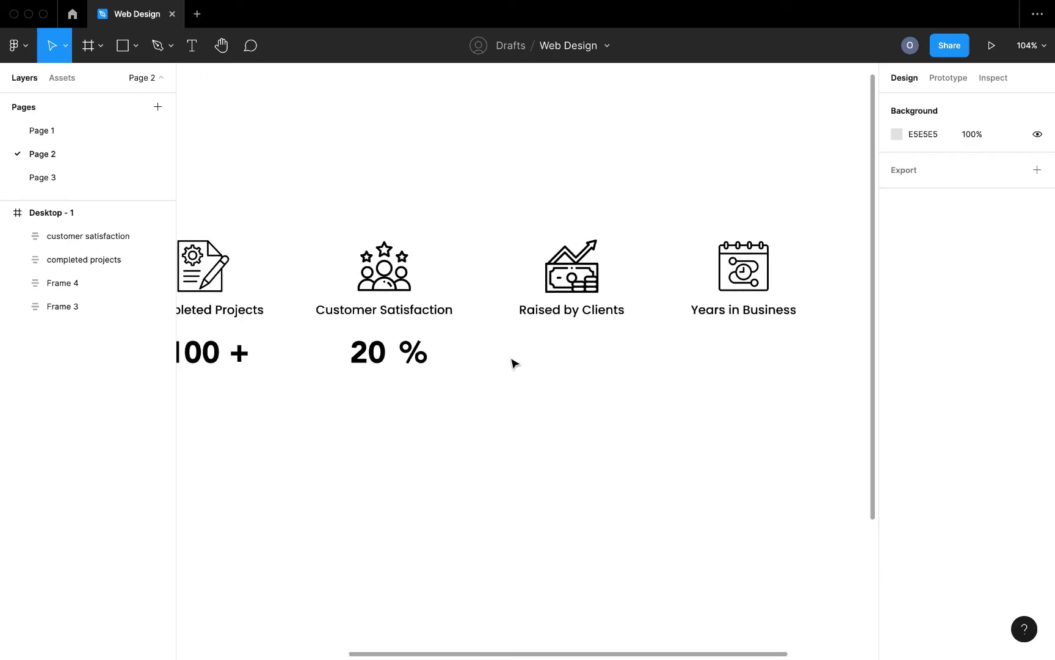
pyautogui.hscroll(-3, 483, 367)
pyautogui.scroll(1, 482, 367)
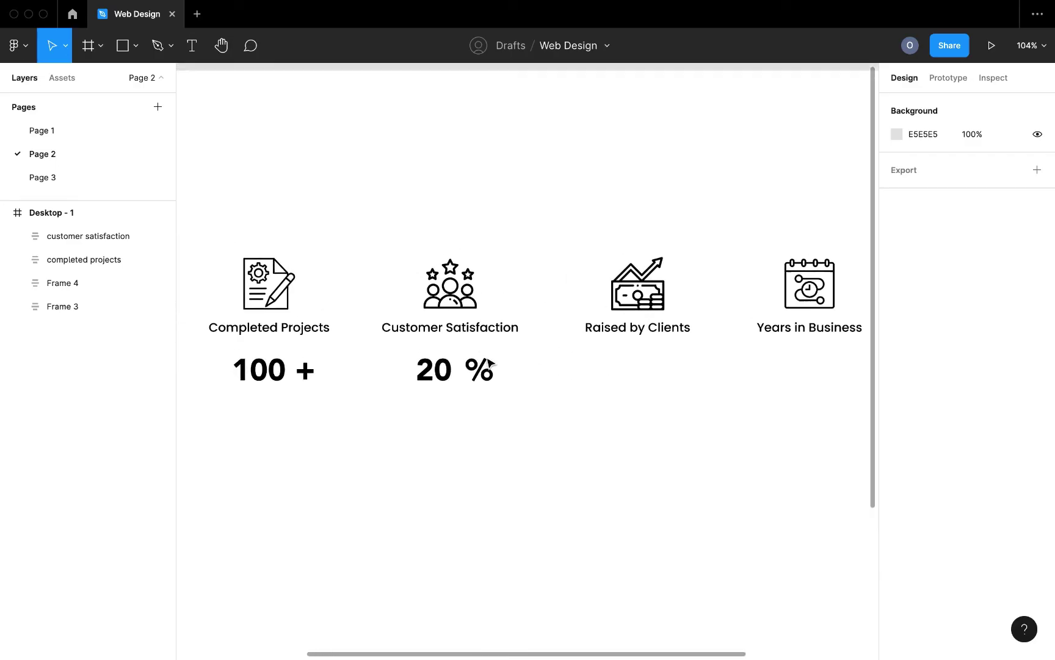
pyautogui.doubleClick(455, 378)
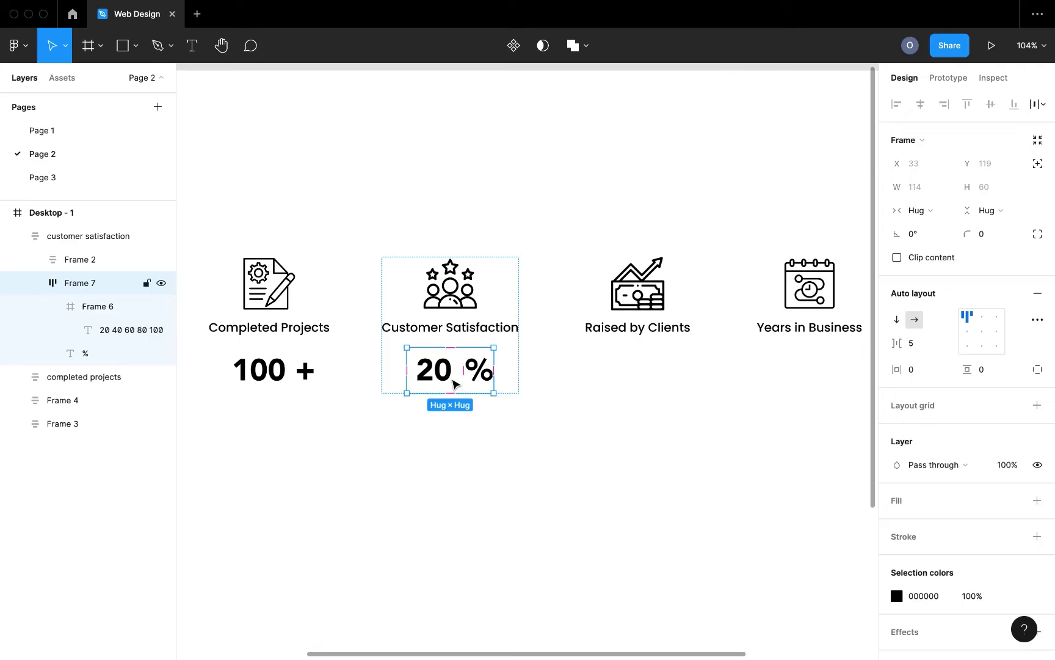
pyautogui.click(918, 347)
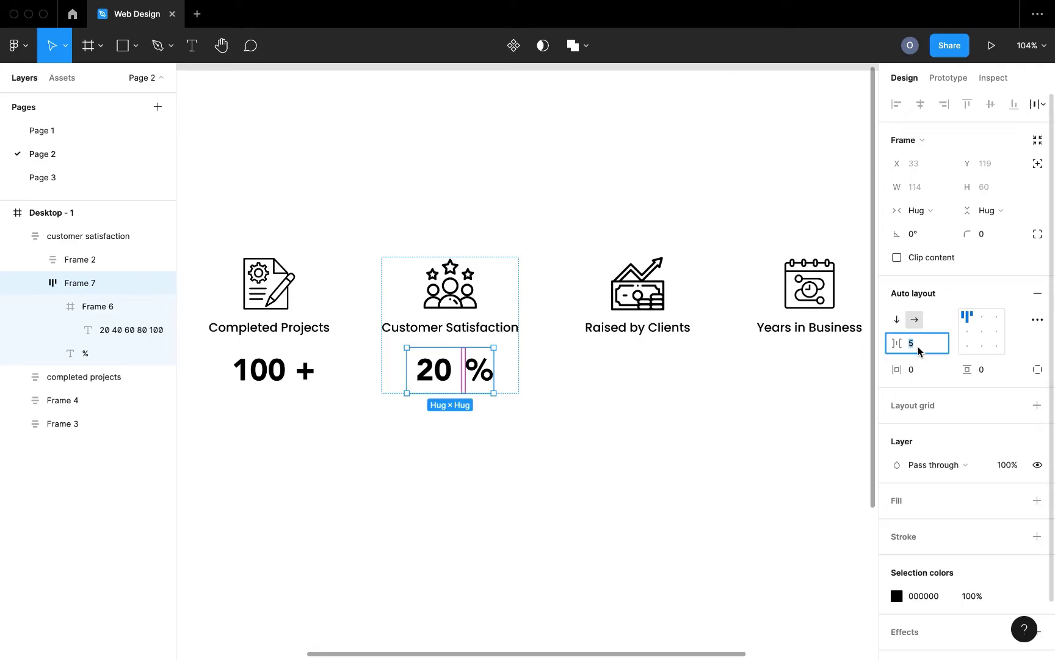
pyautogui.press('Return')
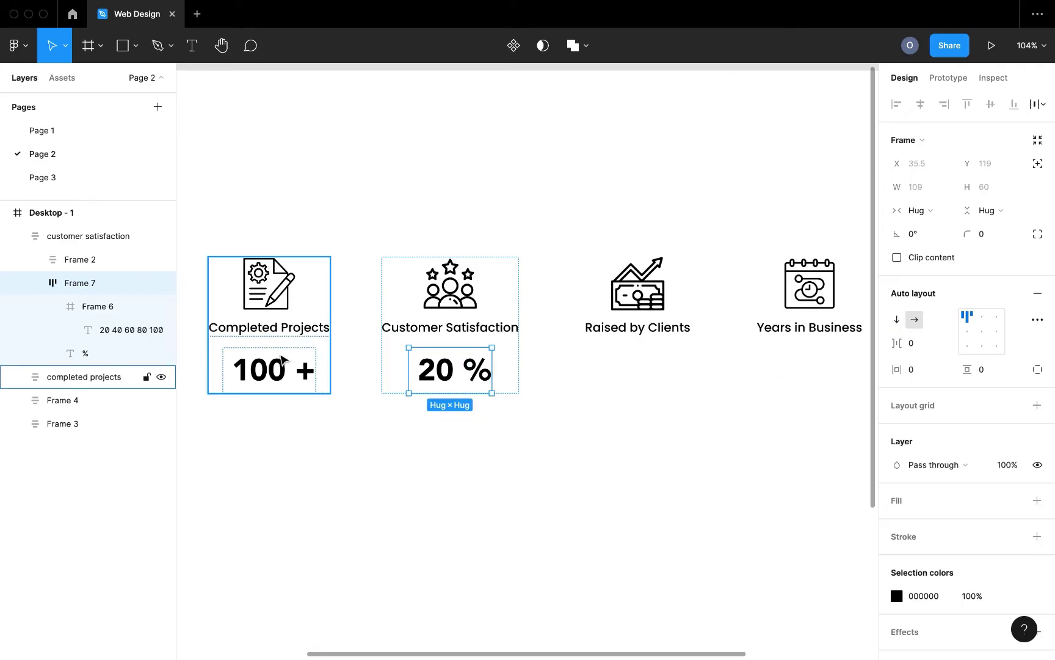
pyautogui.doubleClick(286, 365)
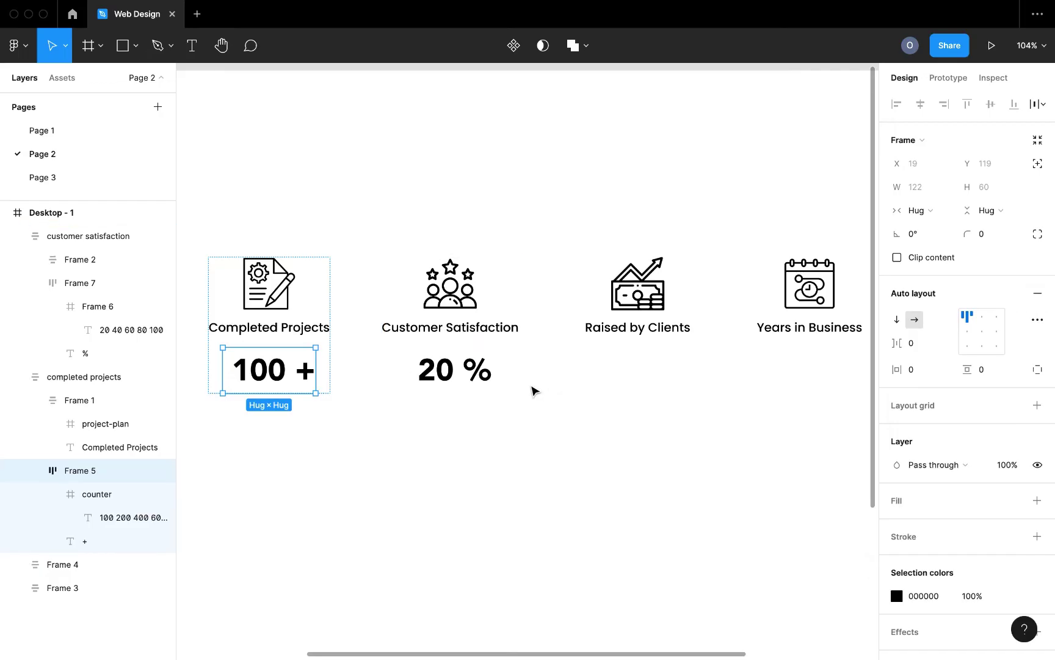
pyautogui.click(533, 391)
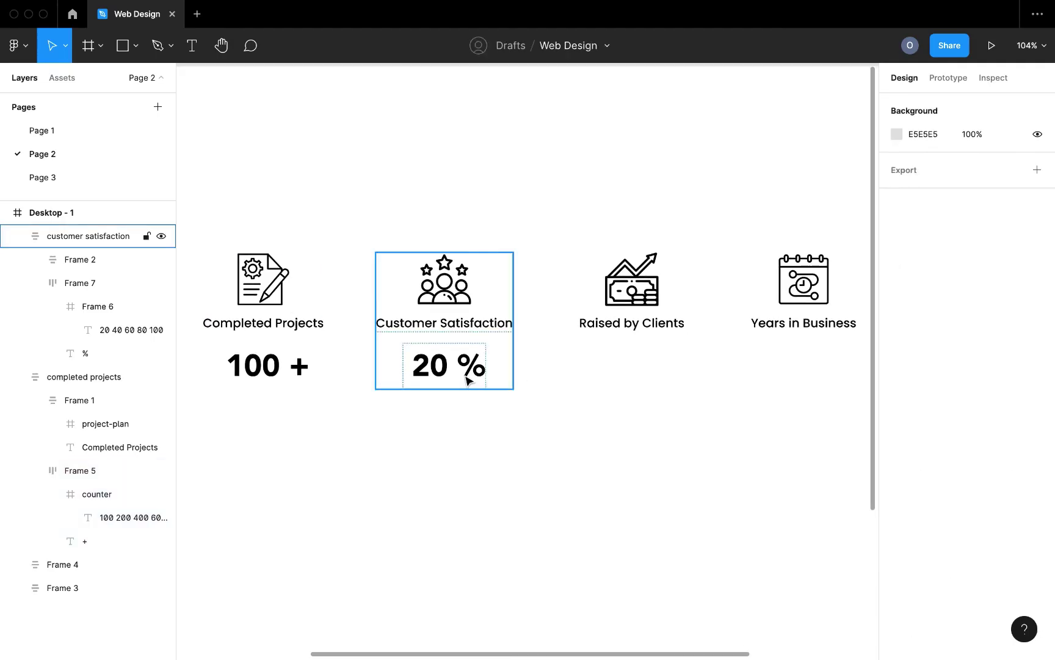
# Step: Add the text "$50M" below Raised by Clients
pyautogui.press('t')
pyautogui.click(609, 356)
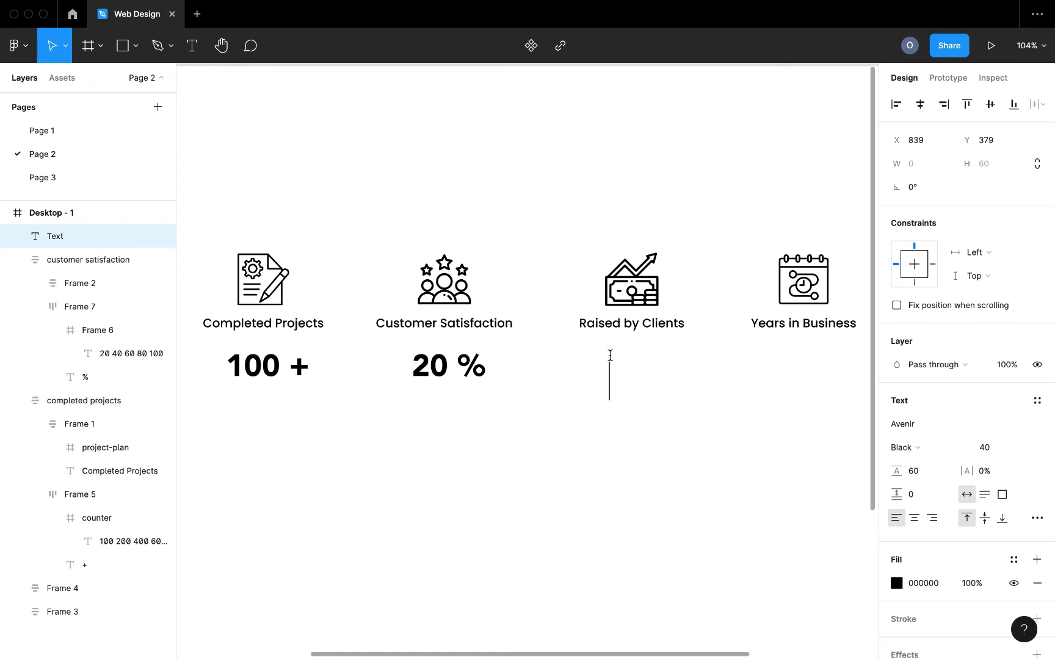
pyautogui.write('$')
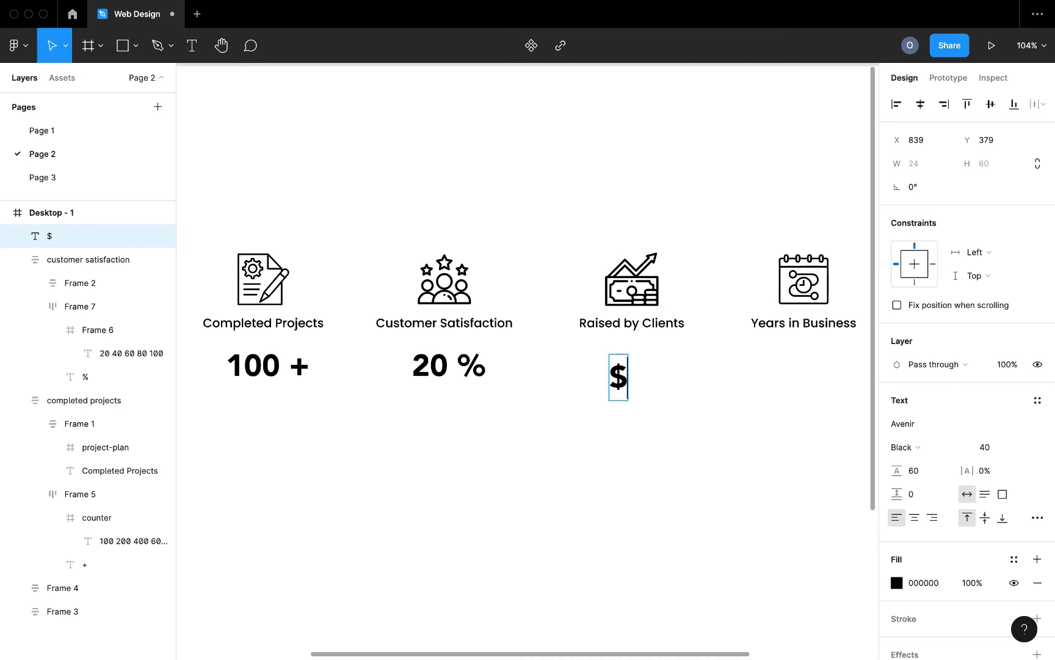
pyautogui.write('50')
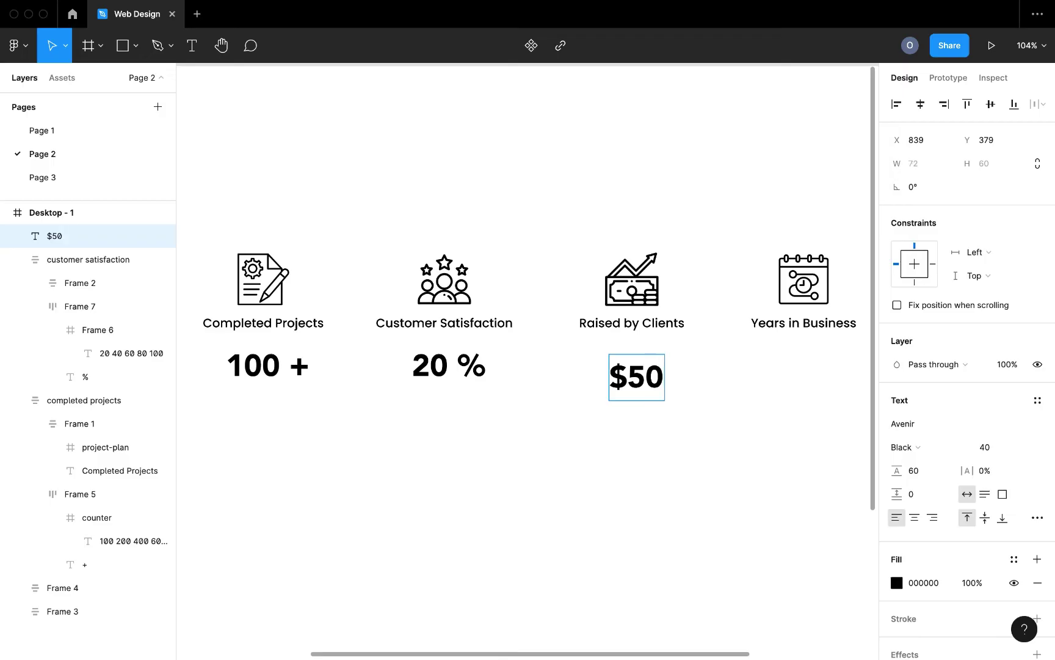
pyautogui.write('M')
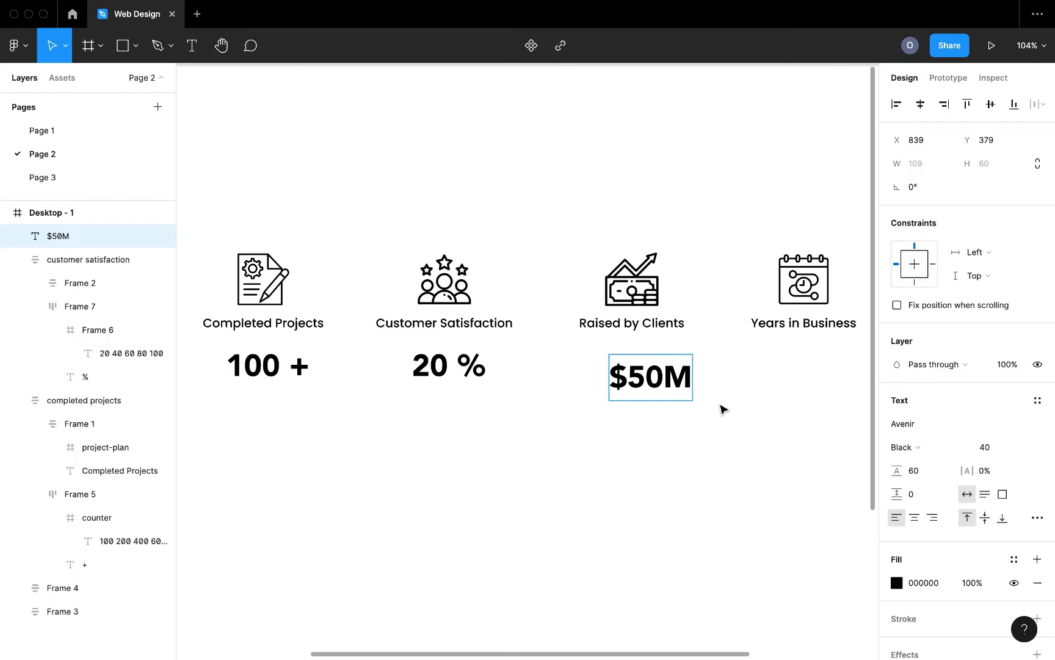
pyautogui.press('Escape')
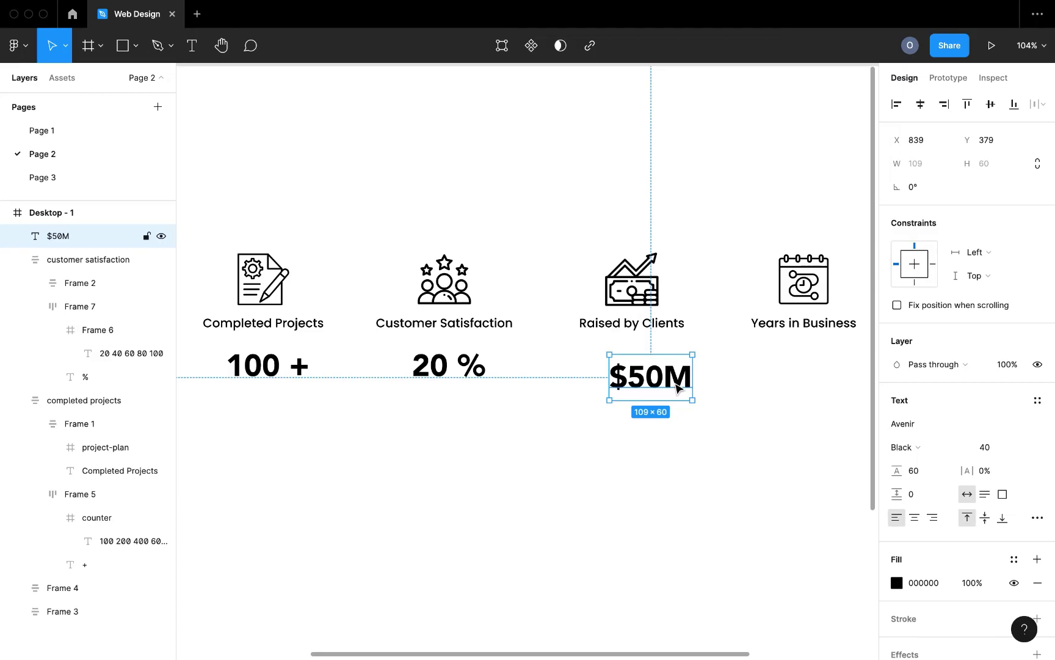
# Step: Cut the M out of the "$50M" text and paste it as a separate text object beside it
pyautogui.doubleClick(678, 387)
pyautogui.moveTo(664, 381); pyautogui.dragTo(703, 381)
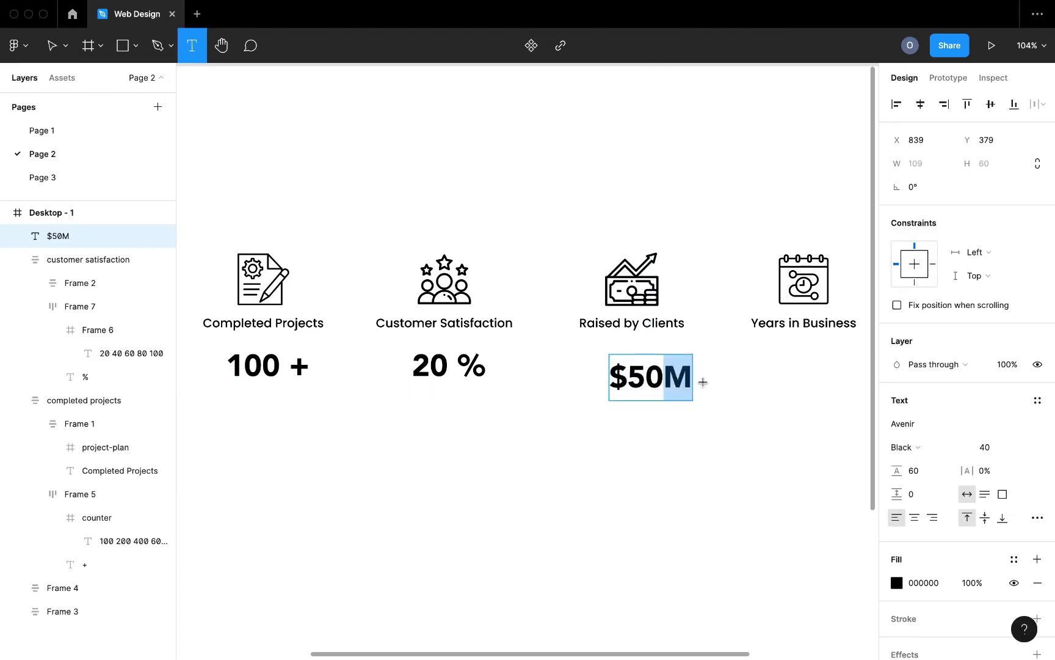
pyautogui.hotkey('ctrl', 'x')
pyautogui.click(702, 386)
pyautogui.hotkey('ctrl', 'v')
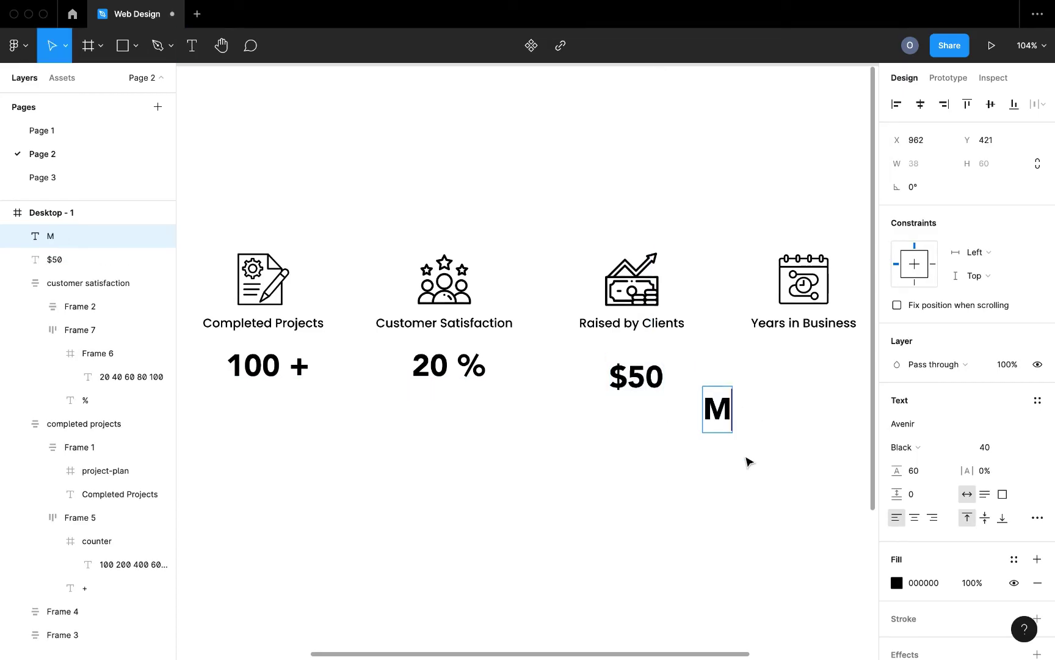
pyautogui.press('Escape')
# Step: Delete the dollar sign from the "$50" text below Raised by Clients, leaving only "50"
pyautogui.doubleClick(619, 383)
pyautogui.click(618, 382)
pyautogui.doubleClick(618, 380)
pyautogui.press('BackSpace')
pyautogui.press('Escape')
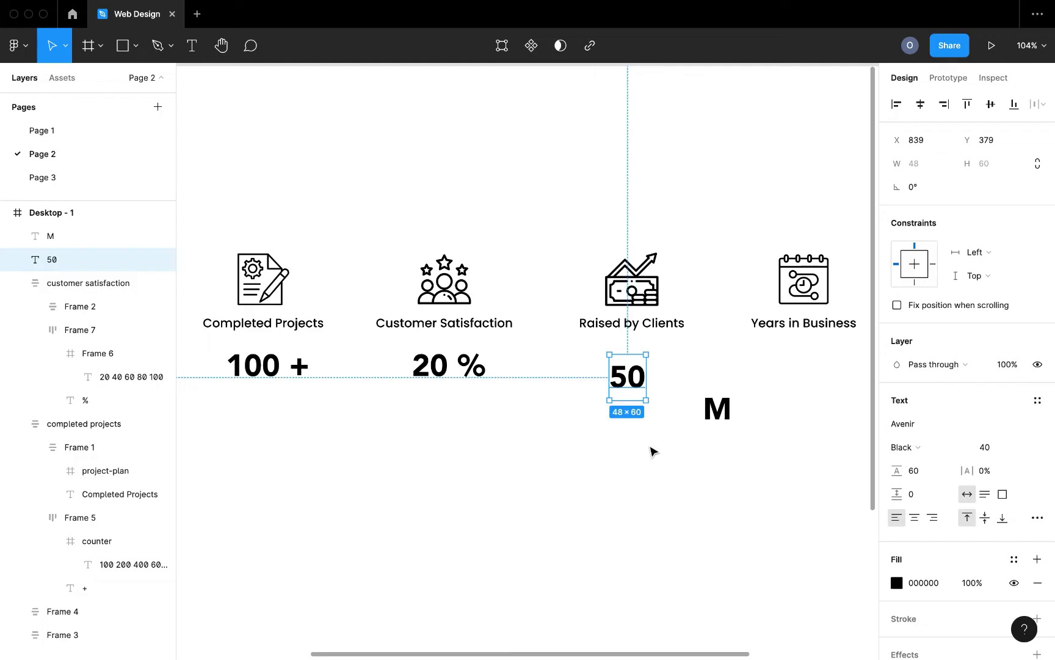
# Step: Add a separate "$" text in front of the 50 and move the M behind the number
pyautogui.press('Escape')
pyautogui.press('t')
pyautogui.click(617, 437)
pyautogui.write('$')
pyautogui.press('Escape')
pyautogui.moveTo(625, 458); pyautogui.dragTo(588, 383)
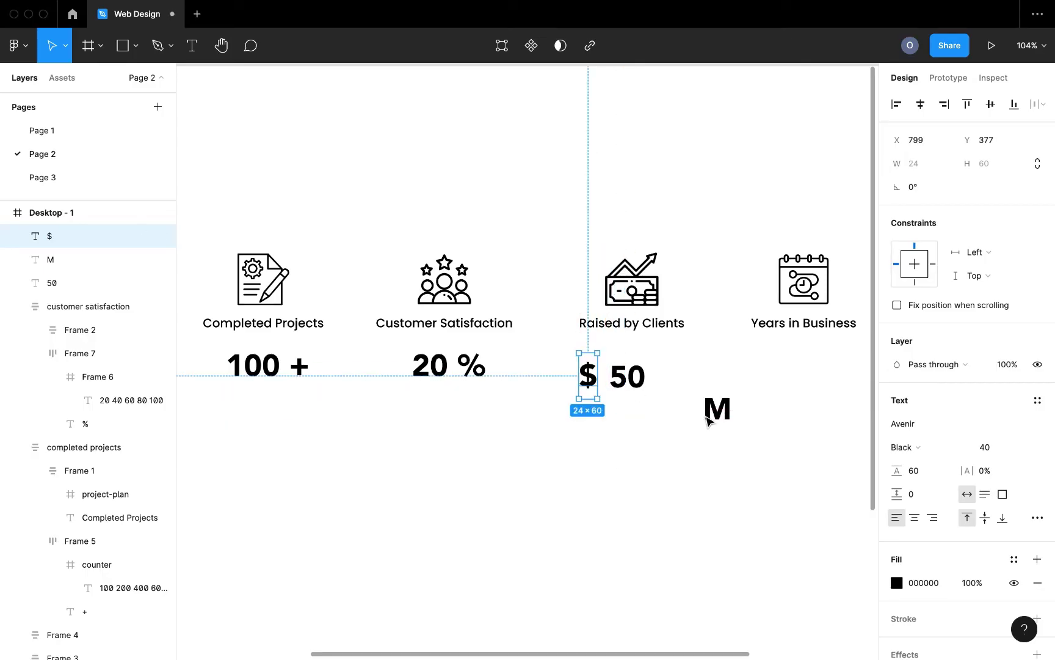
pyautogui.moveTo(718, 410); pyautogui.dragTo(685, 368)
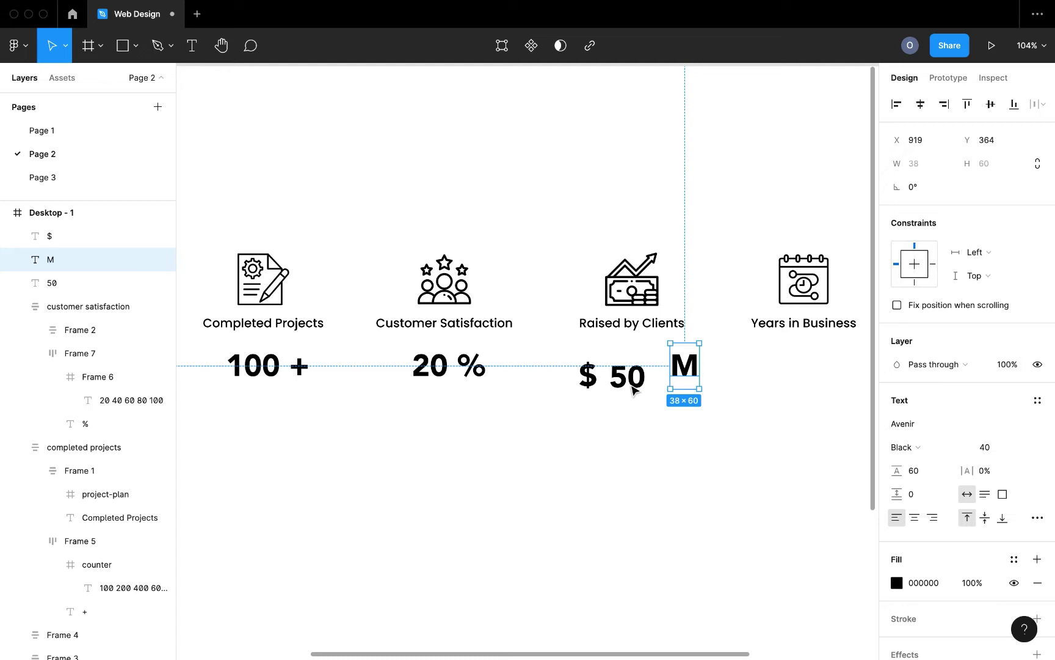
# Step: Wrap the 50 text in its own frame
pyautogui.click(632, 382)
pyautogui.rightClick(636, 377)
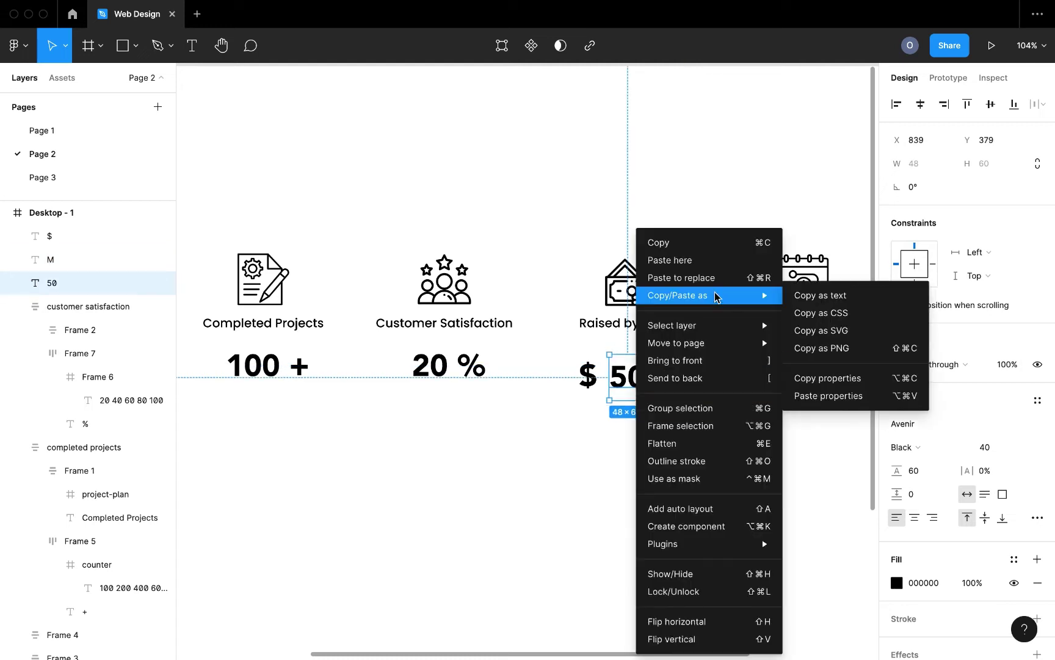
pyautogui.click(688, 426)
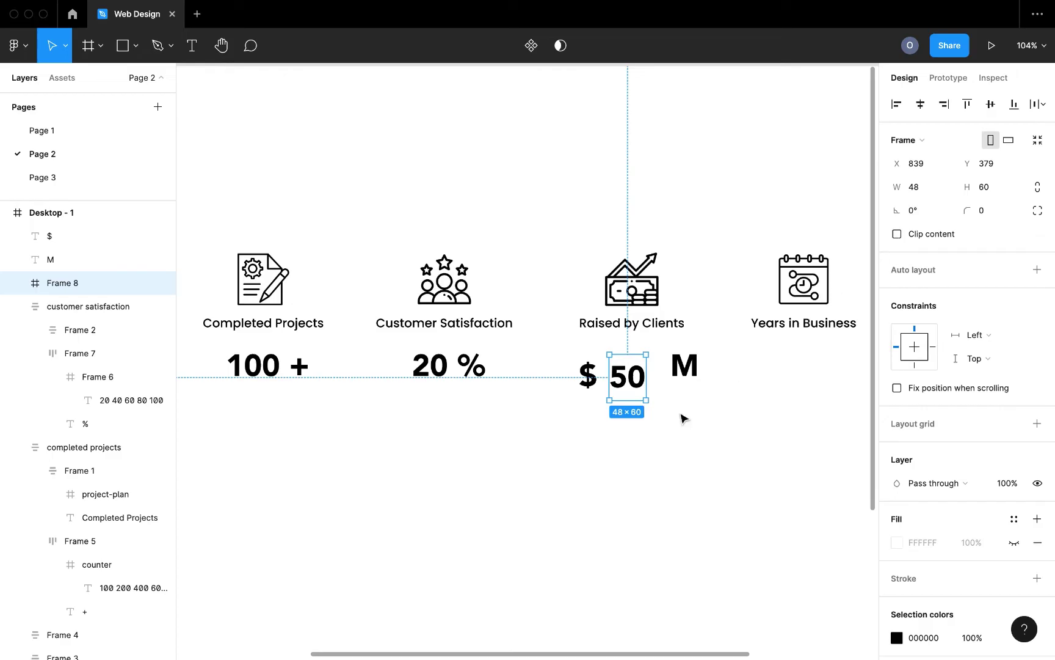
# Step: Change the framed 50 text to the stacked numbers 10, 20, 30, 40 and 50, and clip the frame's content
pyautogui.doubleClick(627, 386)
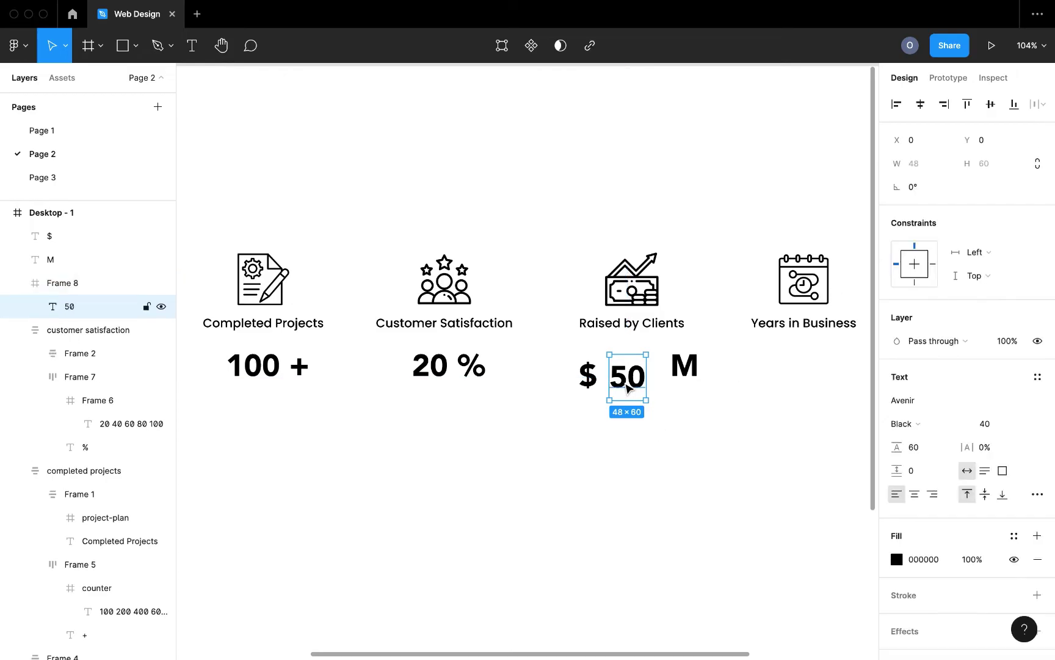
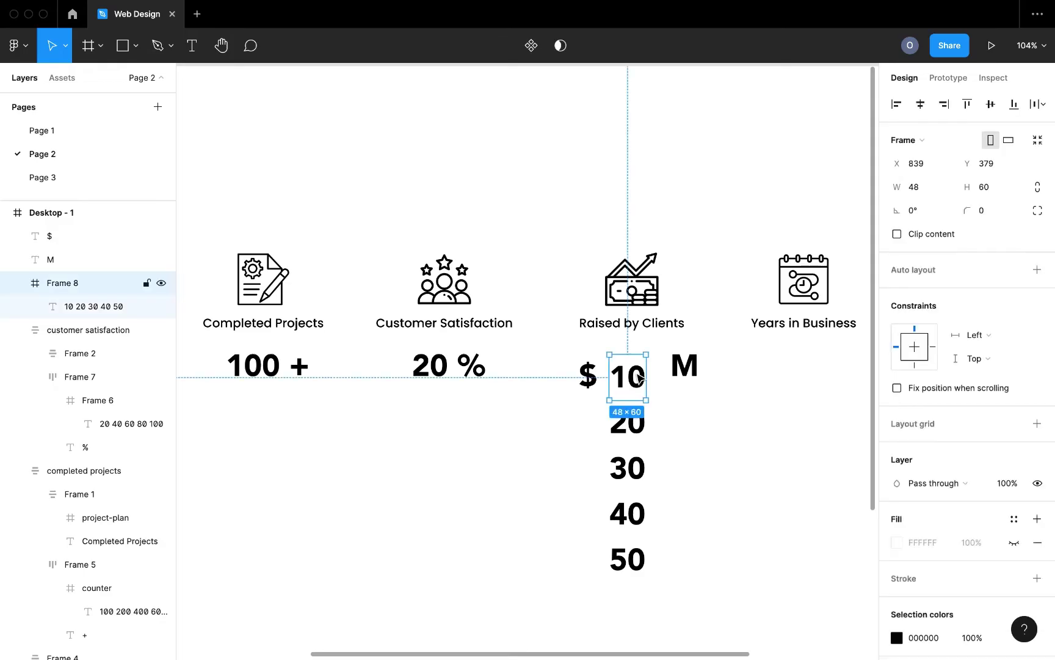
pyautogui.click(896, 234)
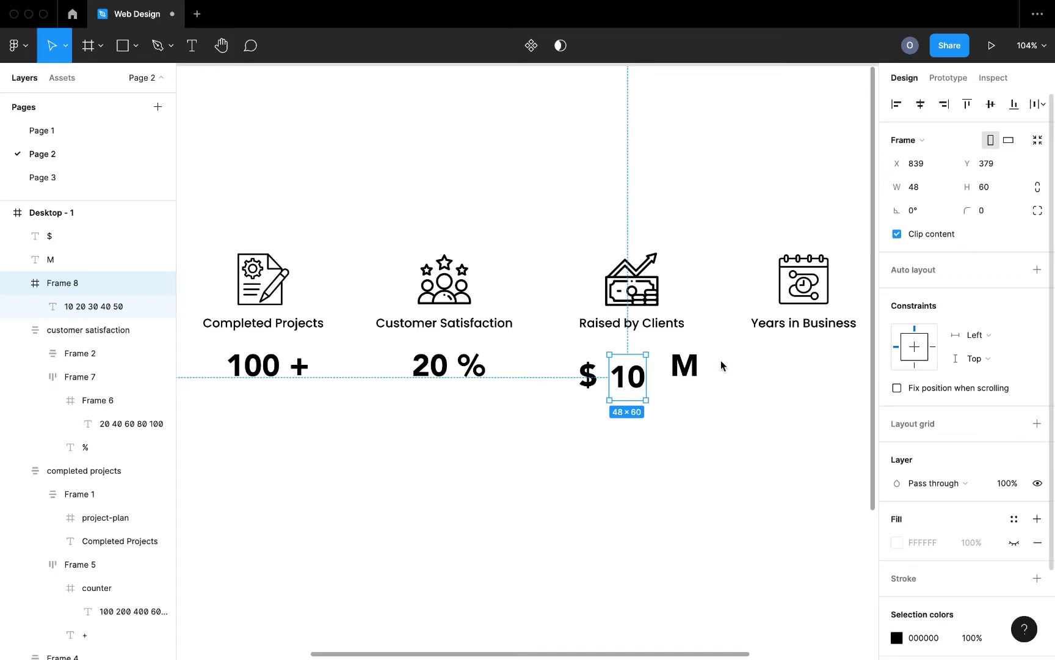
# Step: Combine the dollar sign, the 10 counter frame and the M in a horizontal auto layout with 0 spacing
pyautogui.click(684, 365)
pyautogui.keyDown('shift'); pyautogui.click(628, 378); pyautogui.keyUp('shift')
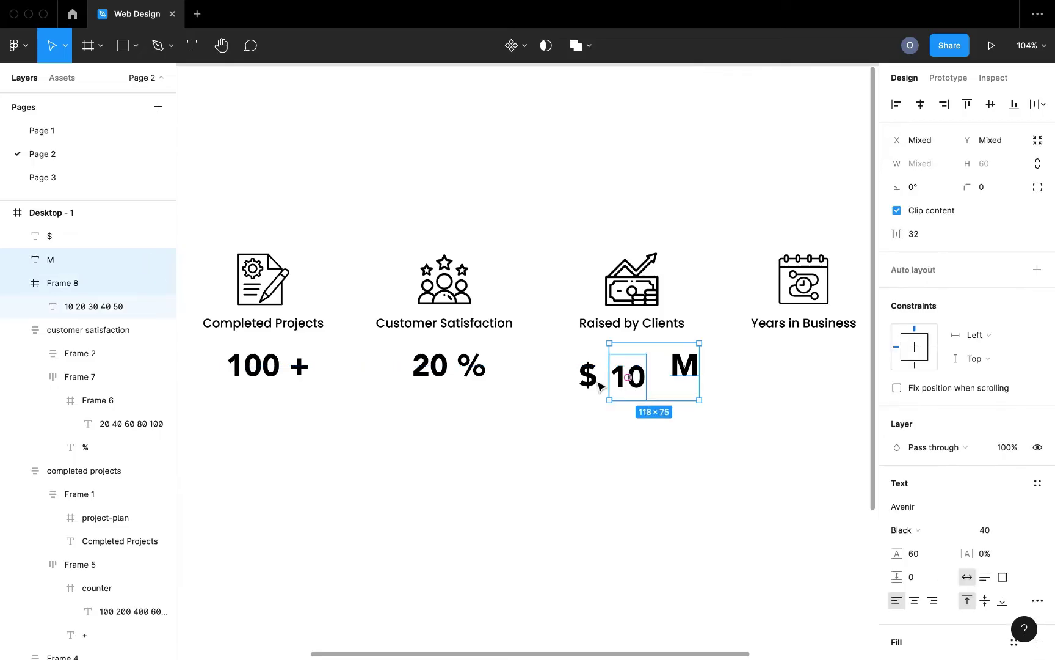
pyautogui.keyDown('shift'); pyautogui.click(590, 382); pyautogui.keyUp('shift')
pyautogui.hotkey('shift', 'a')
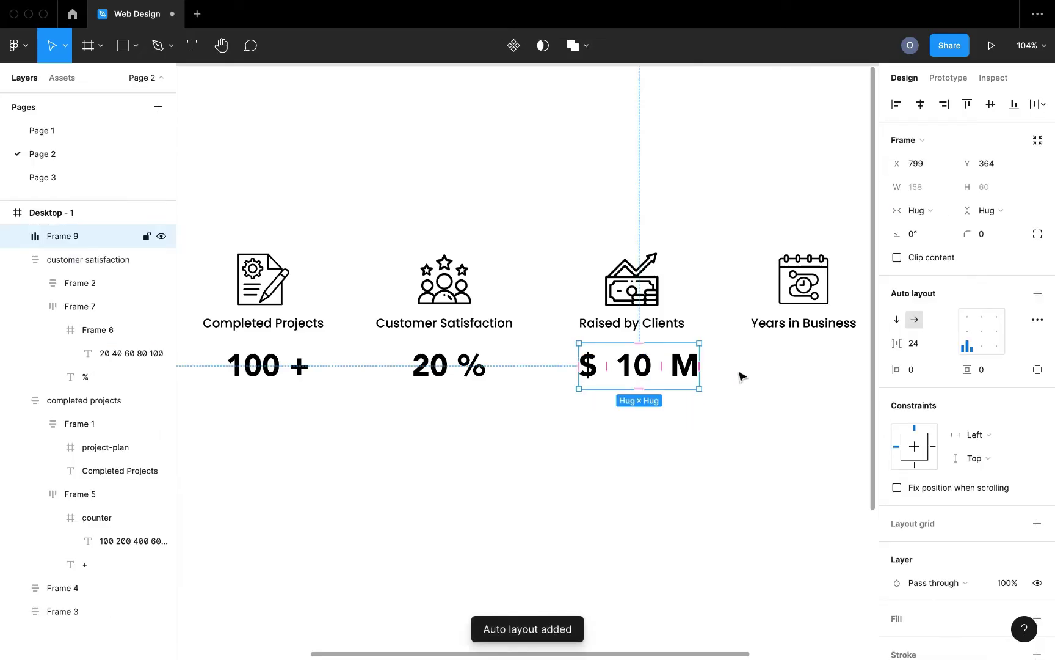
pyautogui.click(916, 344)
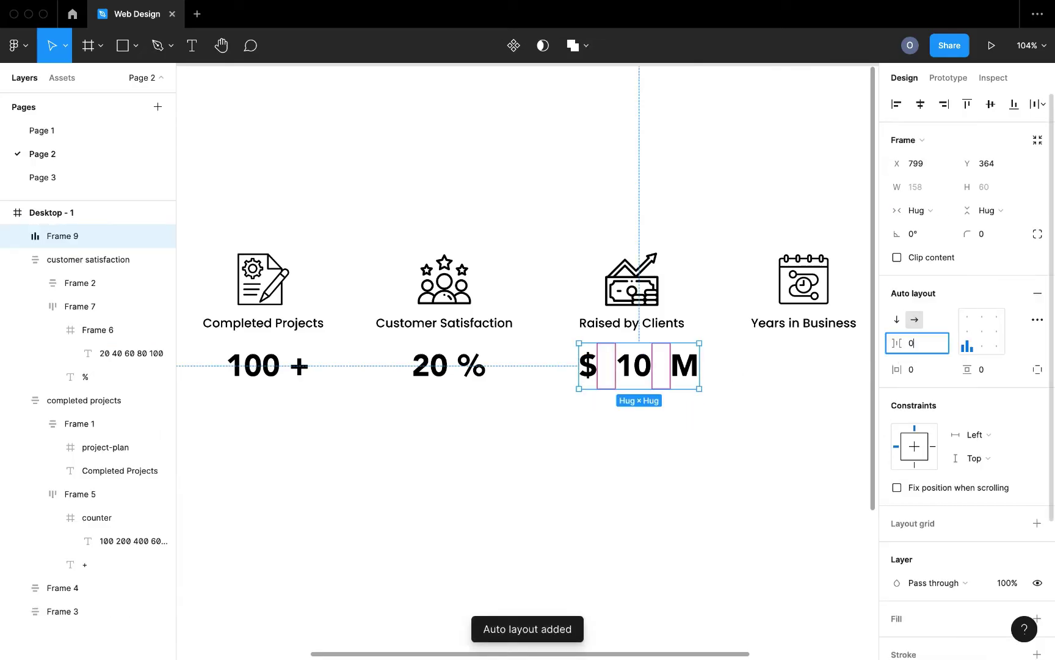
pyautogui.write('0')
pyautogui.press('Return')
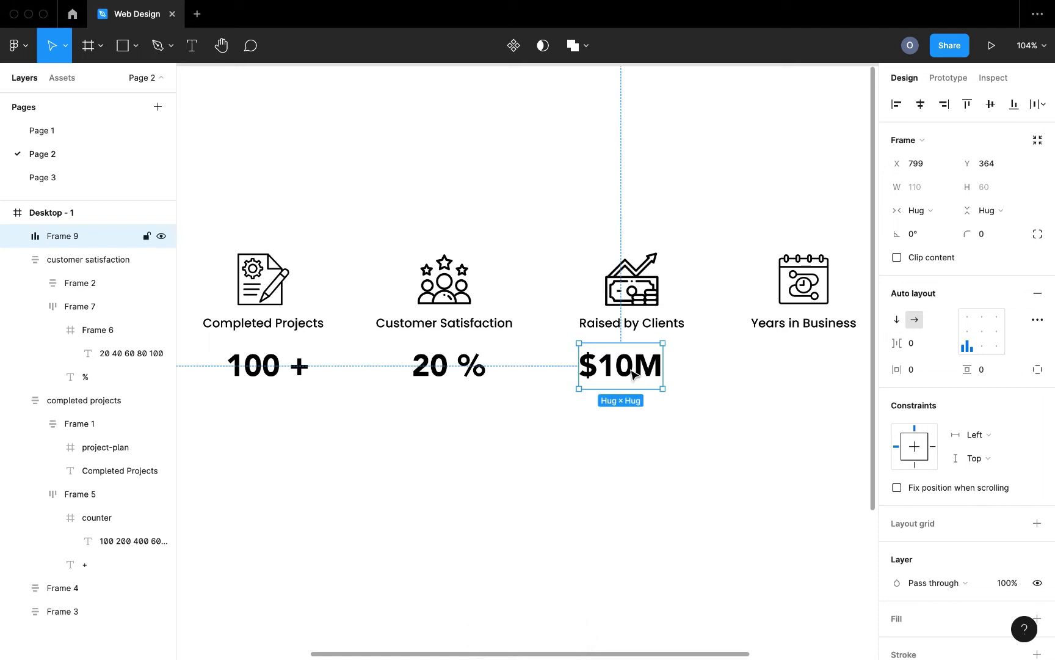
# Step: Center the $10M counter beneath the Raised by Clients icon block and combine both in a vertical auto layout with 15 spacing
pyautogui.moveTo(634, 374); pyautogui.dragTo(642, 374)
pyautogui.click(633, 293)
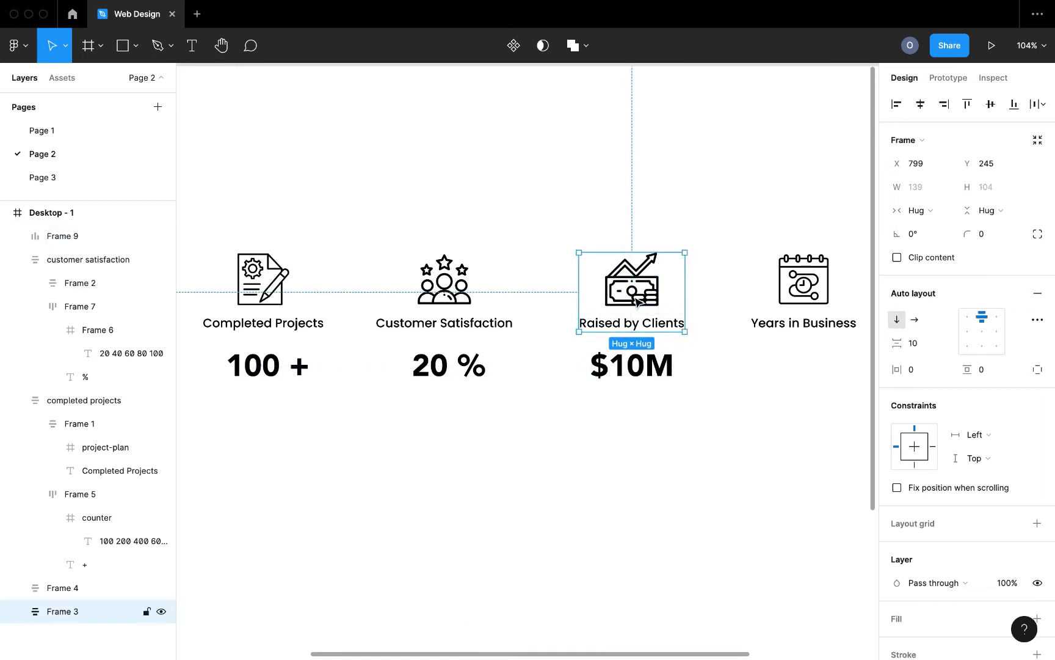
pyautogui.keyDown('shift'); pyautogui.click(649, 360); pyautogui.keyUp('shift')
pyautogui.hotkey('shift', 'a')
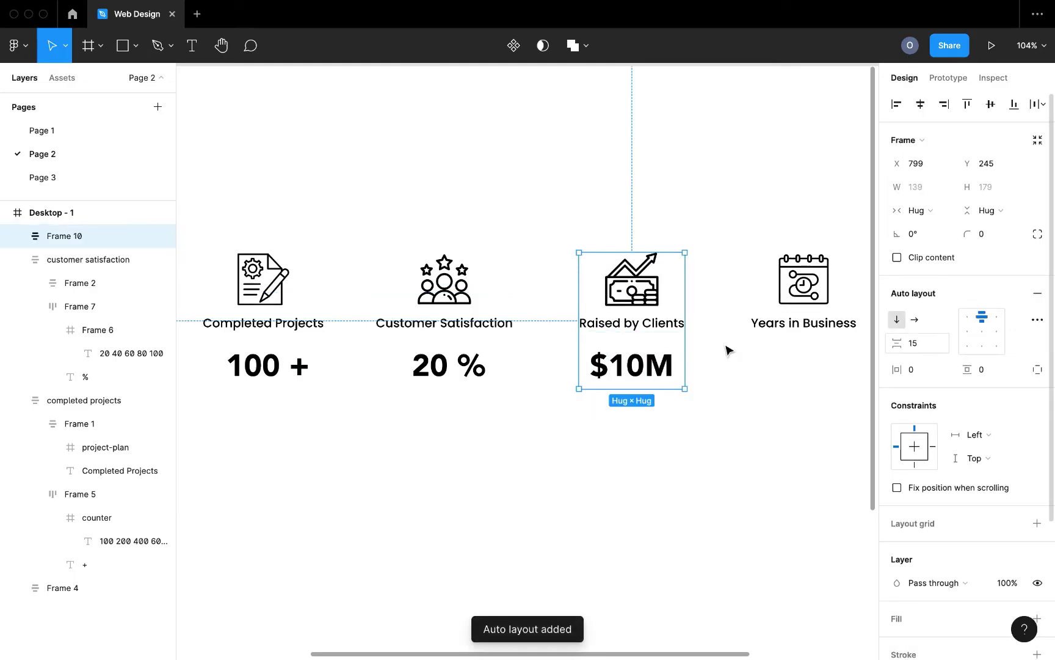
pyautogui.hscroll(5, 780, 350)
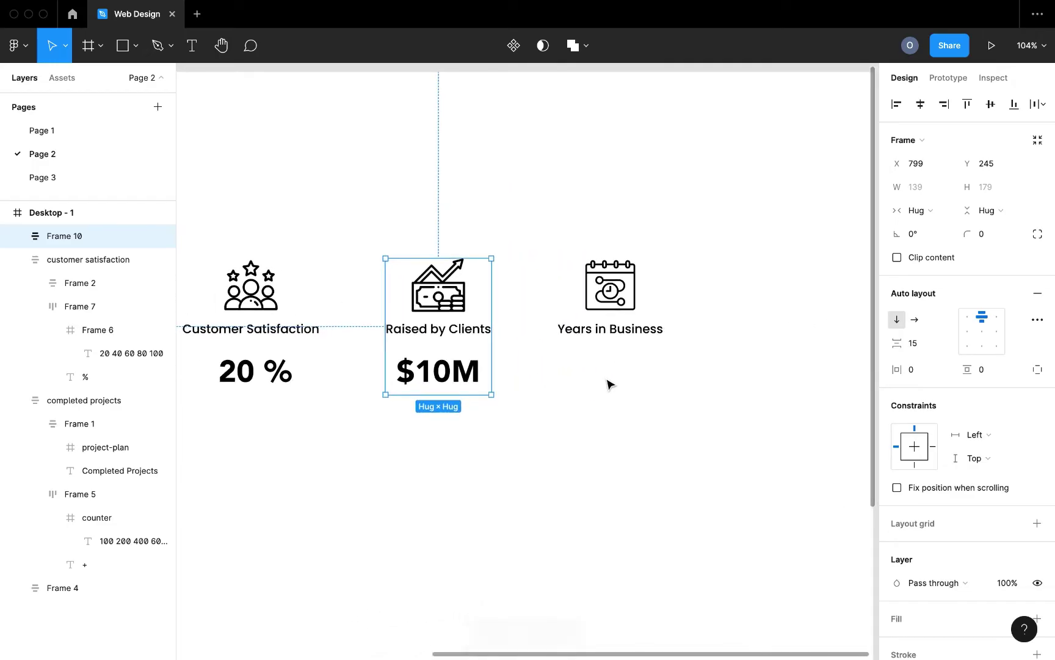
pyautogui.click(608, 384)
pyautogui.press('t')
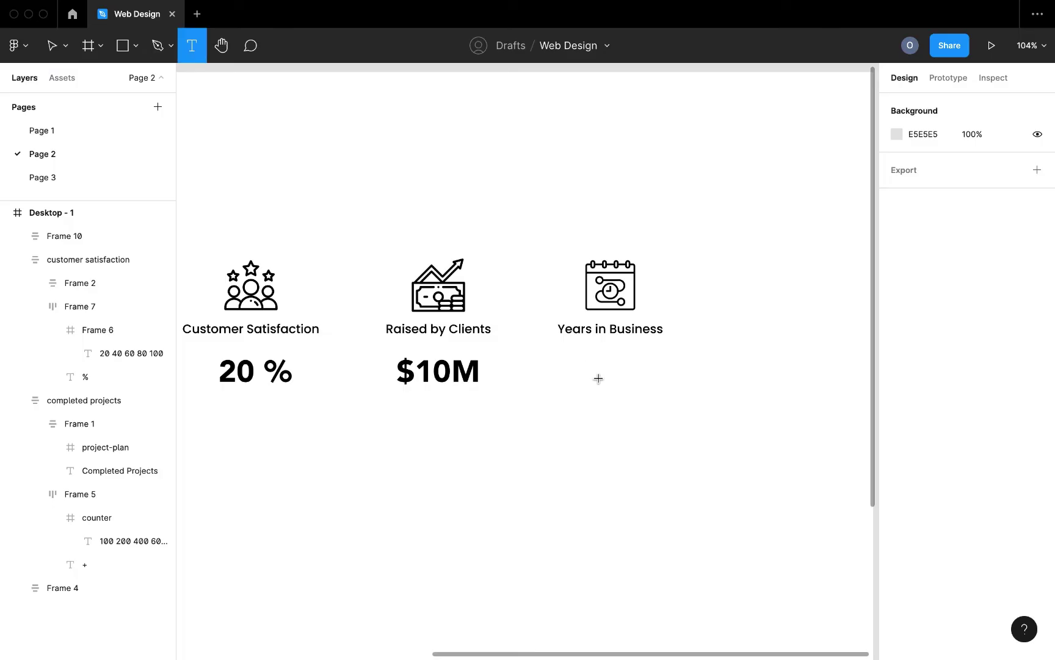
pyautogui.click(589, 374)
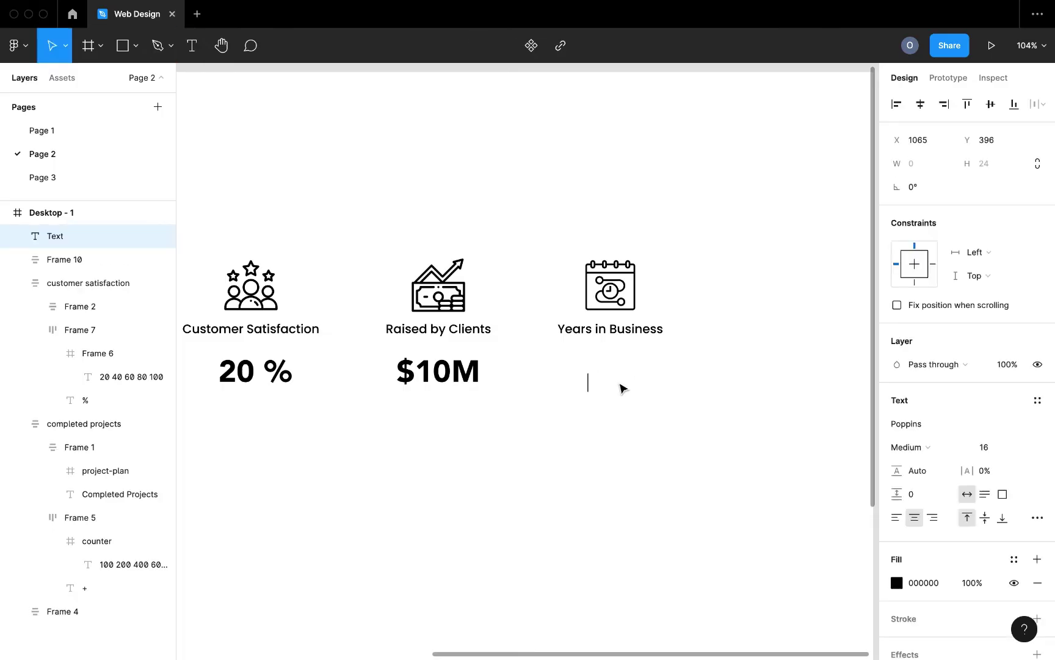
pyautogui.write('14')
pyautogui.press('BackSpace')
pyautogui.press('BackSpace')
pyautogui.press('Escape')
# Step: Add the text "21" below Years in Business in the same Avenir Black 40 style as the M
pyautogui.press('t')
pyautogui.click(464, 376)
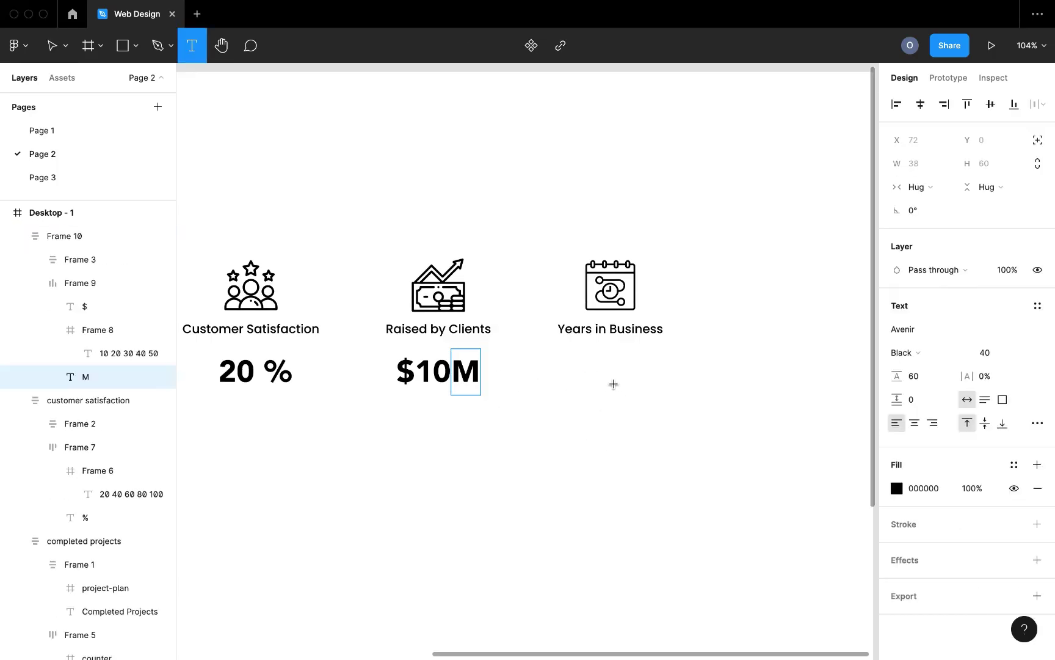
pyautogui.click(579, 376)
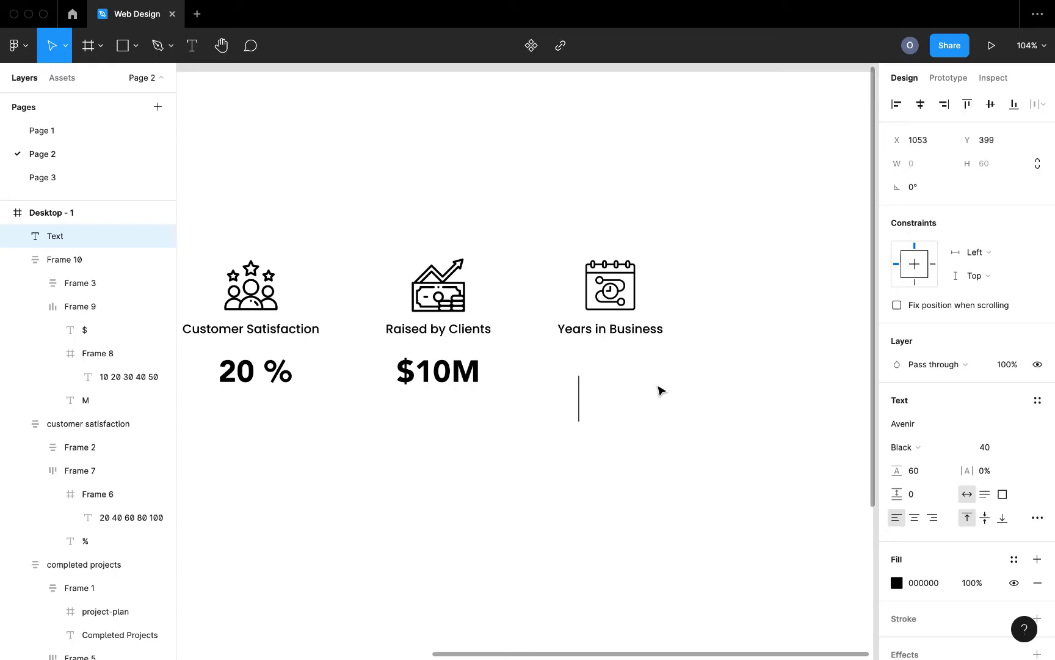
pyautogui.write('2')
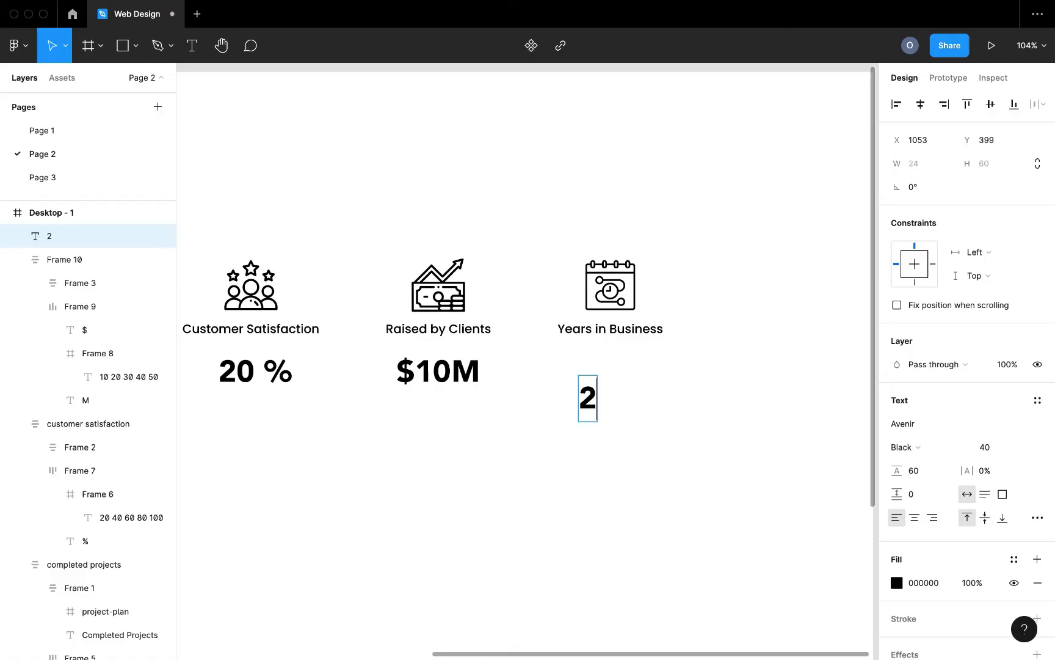
pyautogui.write('1')
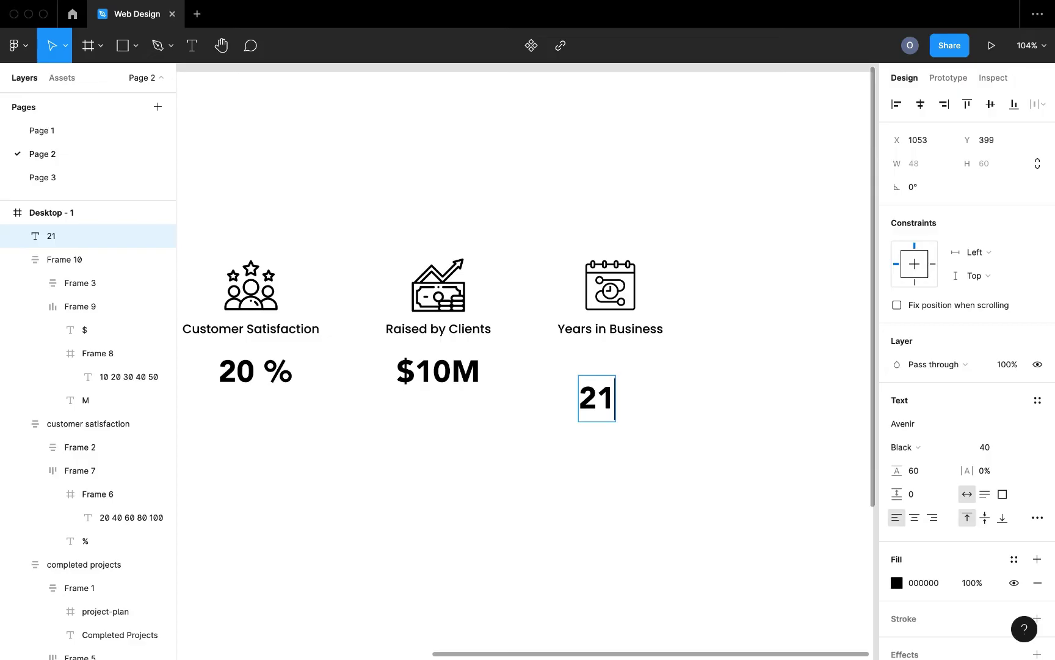
pyautogui.write('yrs')
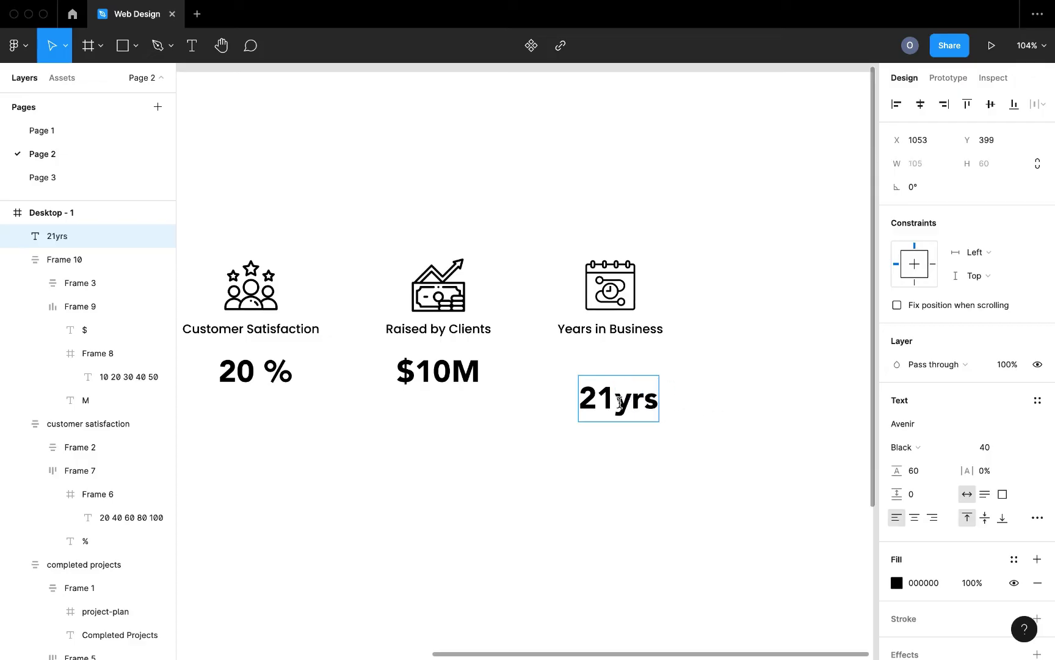
pyautogui.moveTo(620, 403); pyautogui.dragTo(672, 403)
pyautogui.press('BackSpace')
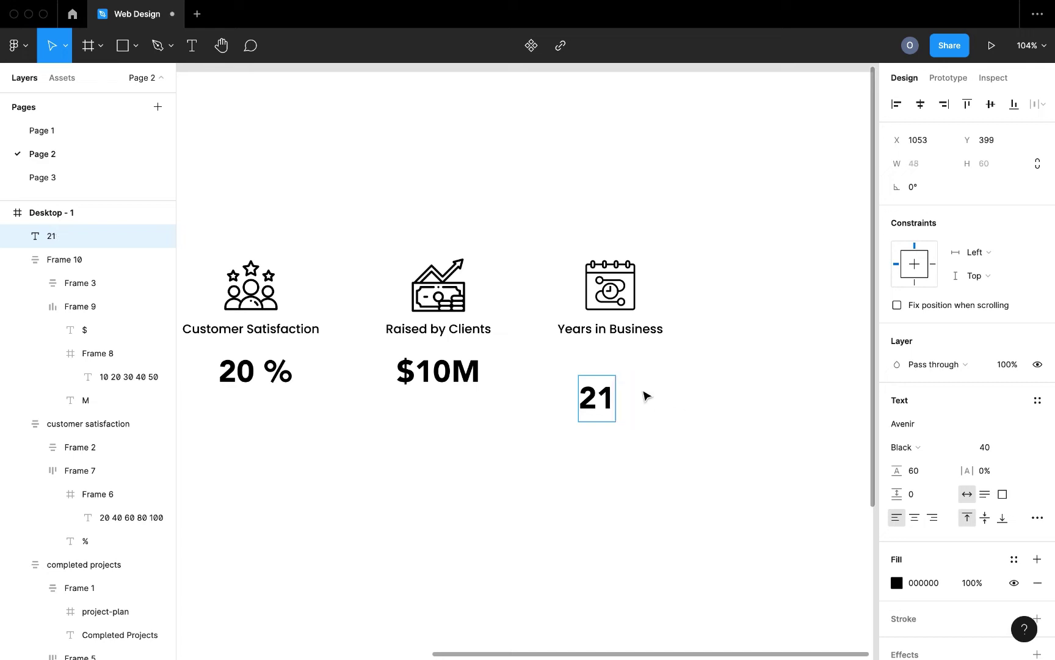
pyautogui.press('Escape')
pyautogui.press('Escape')
# Step: Add a separate "yrs" text beside the 21 below Years in Business
pyautogui.press('t')
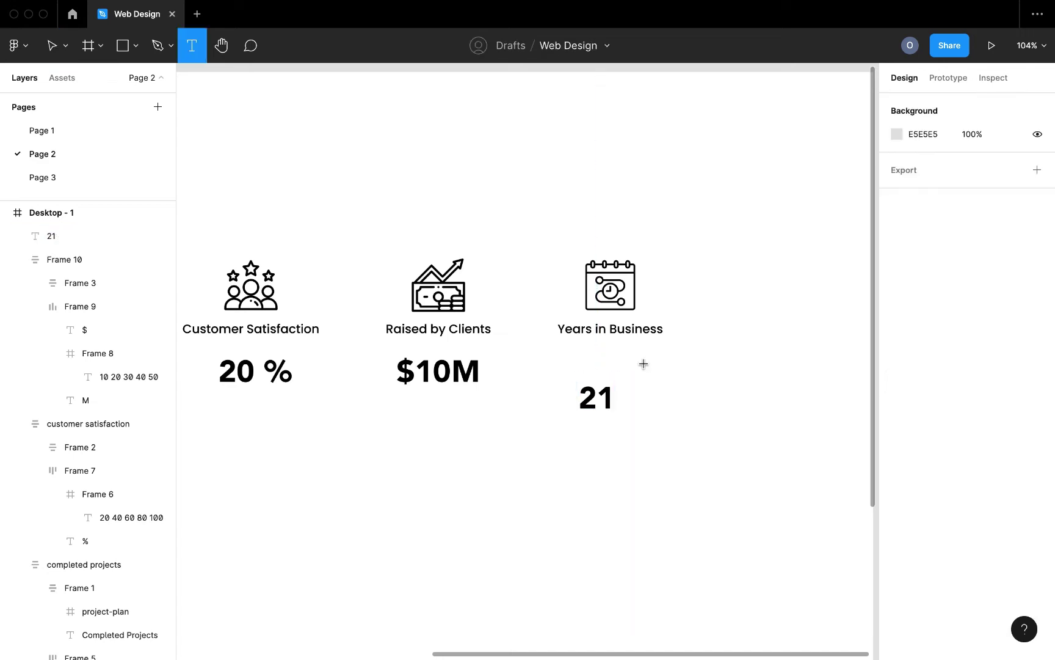
pyautogui.click(696, 381)
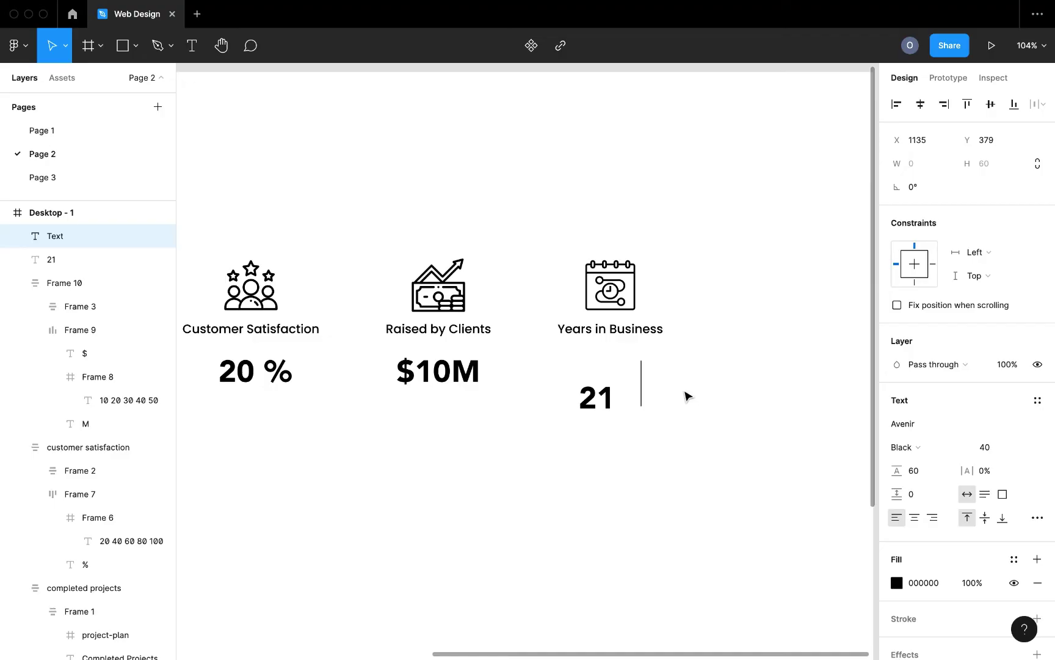
pyautogui.write('yrs')
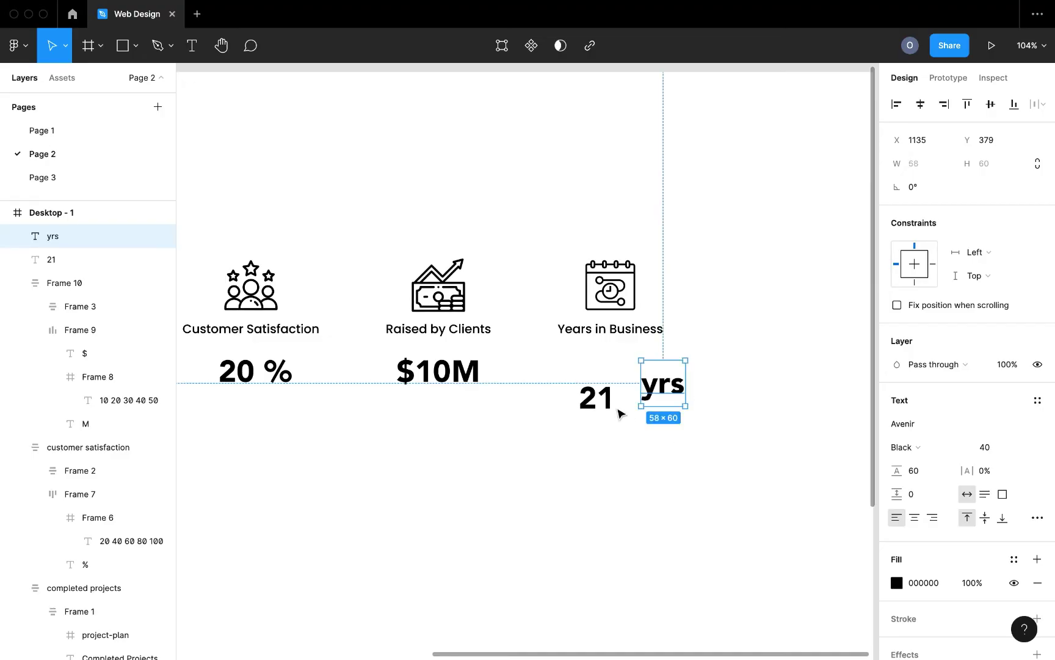
# Step: Wrap the 21 text in its own frame
pyautogui.click(611, 406)
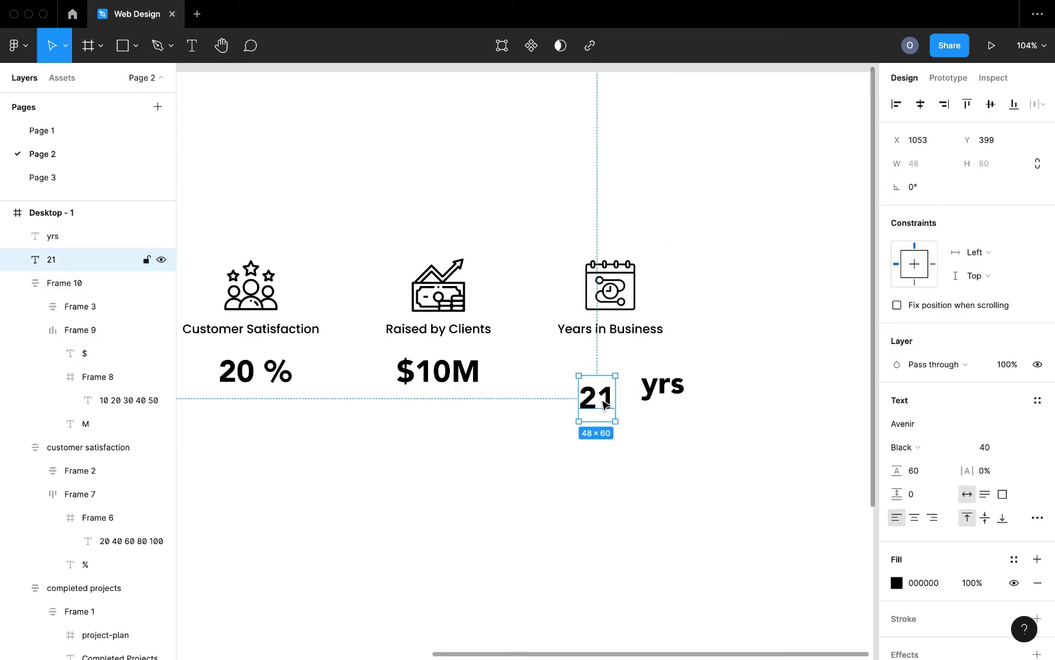
pyautogui.rightClick(604, 403)
pyautogui.click(679, 419)
pyautogui.press('Escape')
# Step: Open the framed 21 text for editing and insert a blank line above the number
pyautogui.click(596, 403)
pyautogui.click(592, 400)
pyautogui.doubleClick(589, 399)
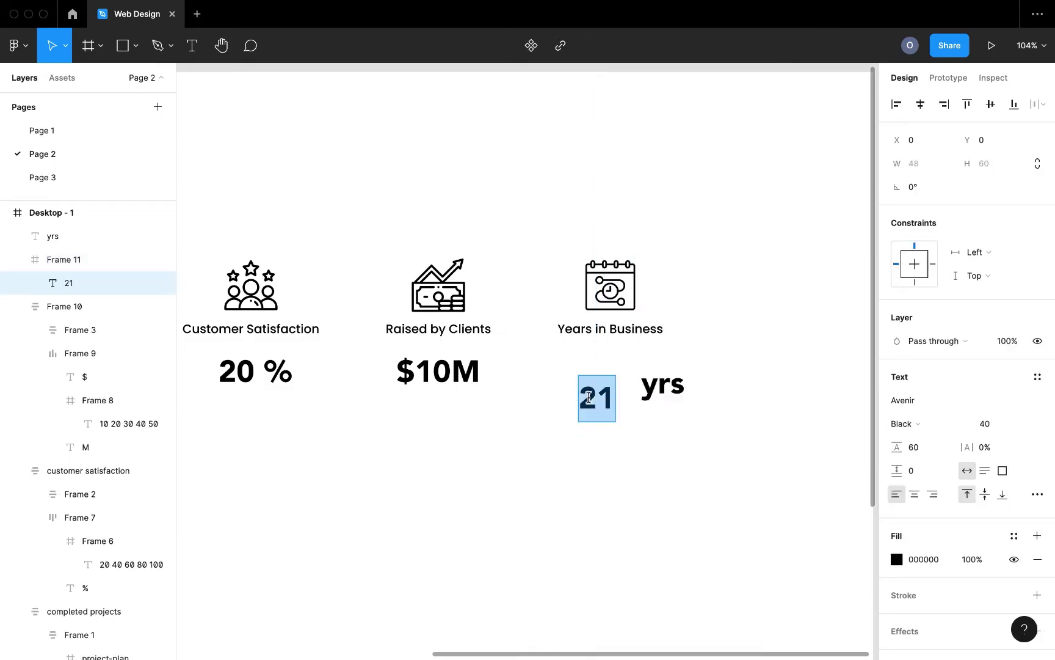
pyautogui.click(586, 399)
pyautogui.press('Return')
pyautogui.press('Up')
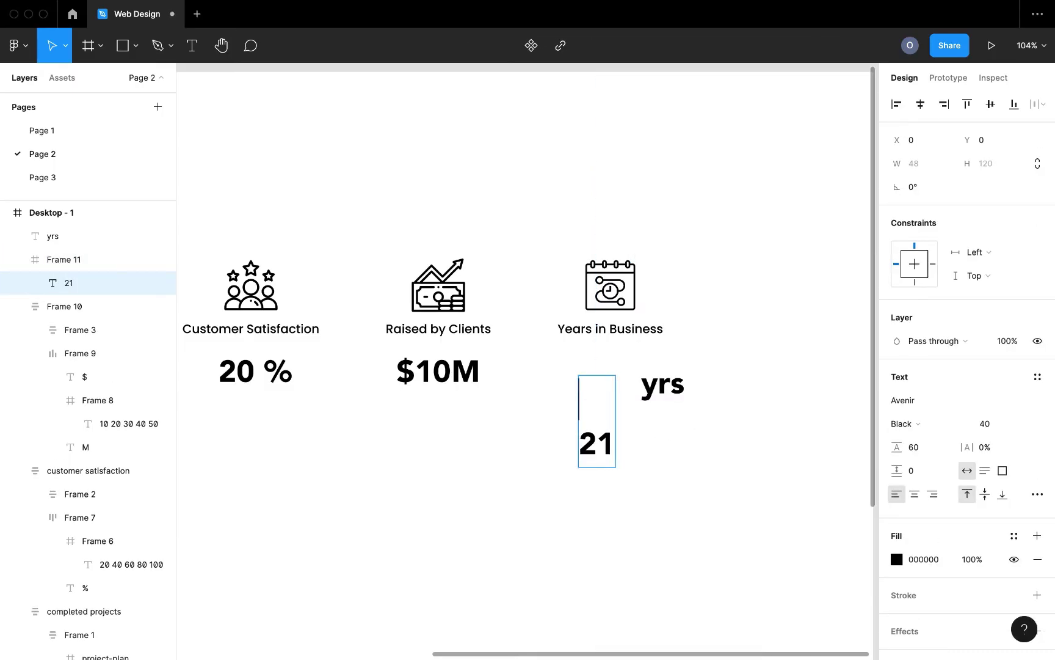
pyautogui.write('1')
pyautogui.press('Return')
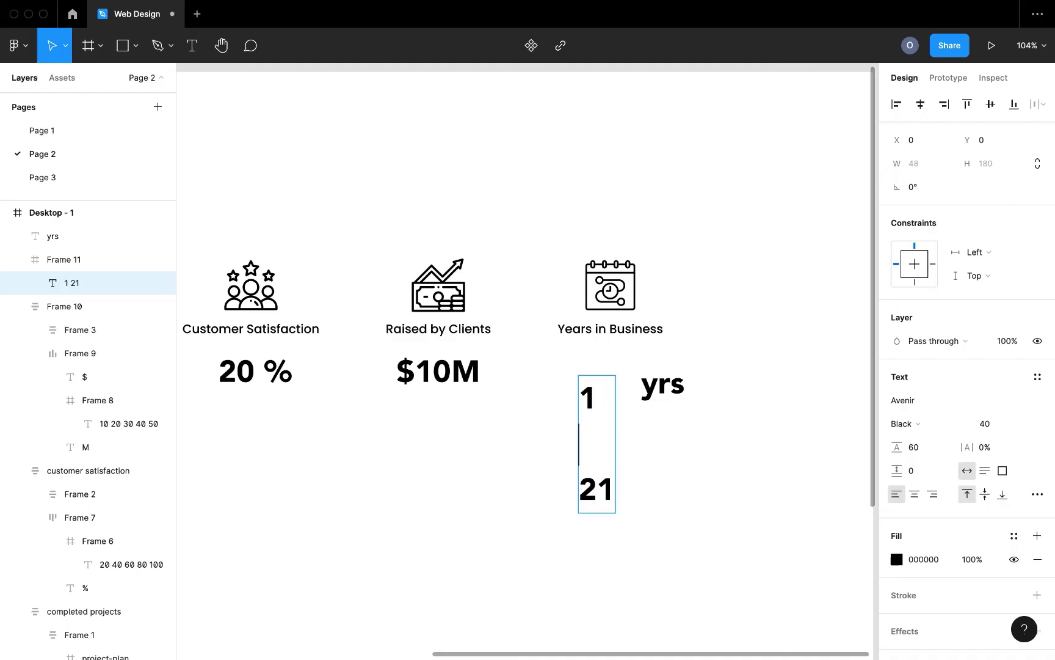
pyautogui.write('10')
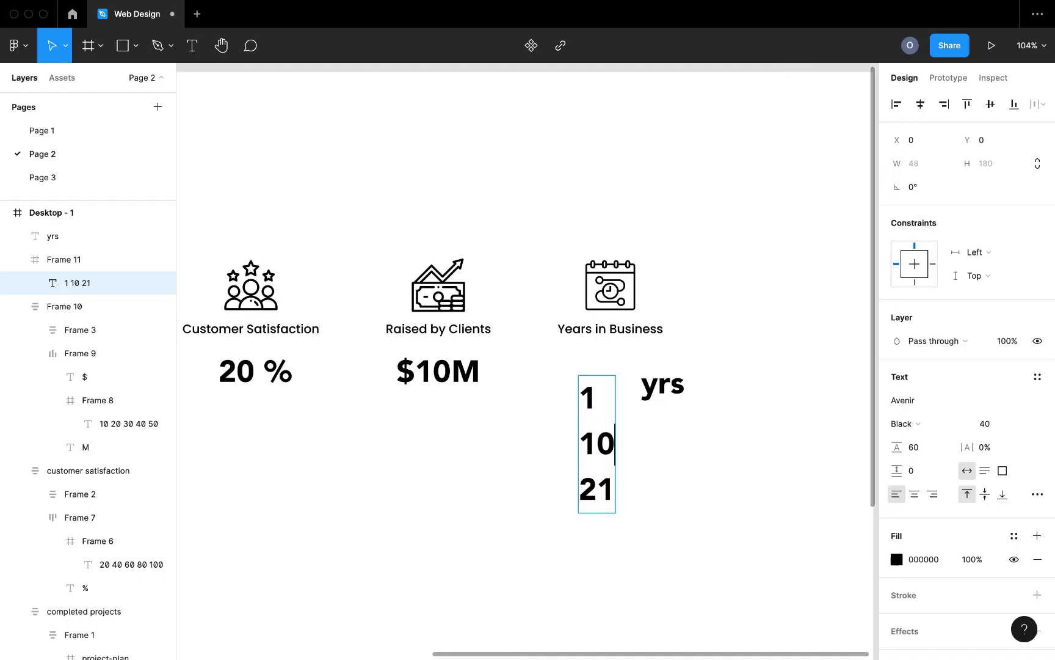
pyautogui.press('BackSpace')
pyautogui.press('BackSpace')
pyautogui.press('BackSpace')
pyautogui.press('BackSpace')
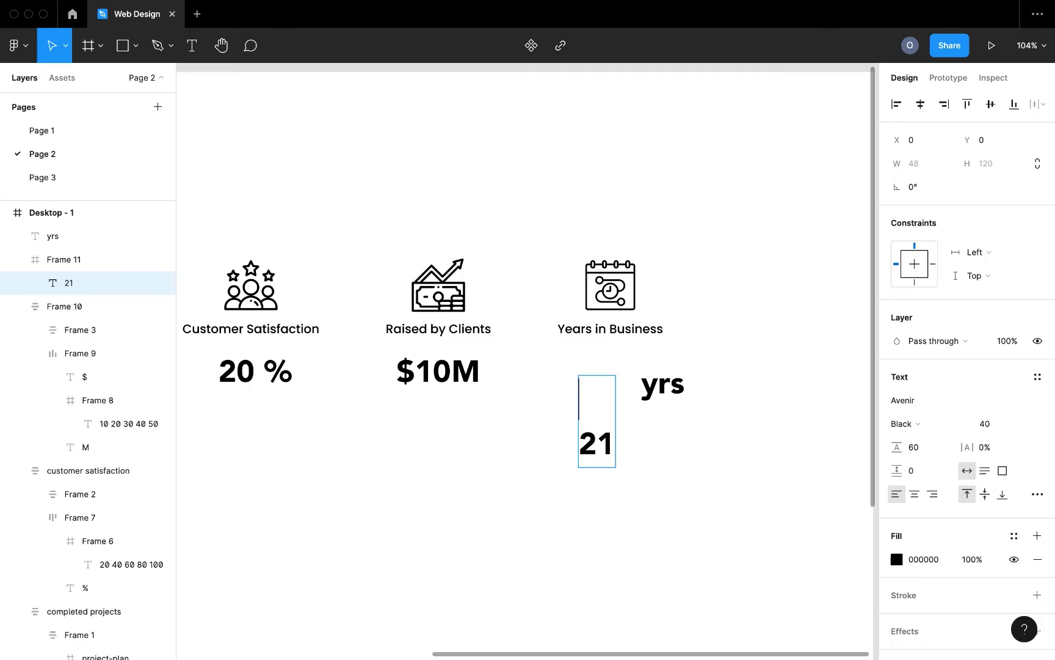
pyautogui.write('5')
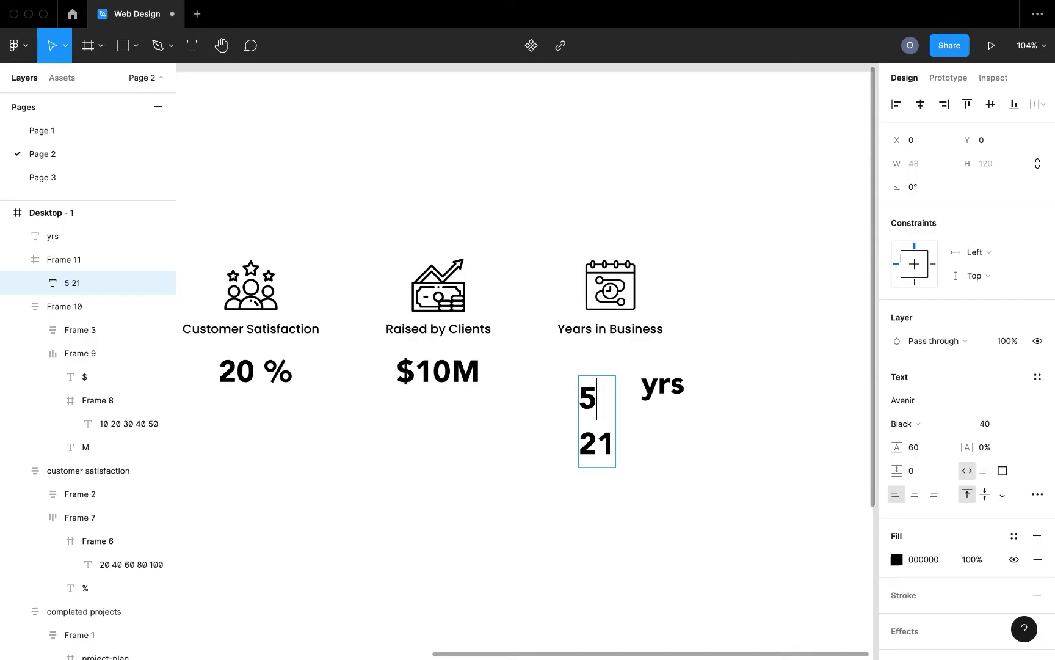
pyautogui.press('Return')
pyautogui.press('BackSpace')
pyautogui.press('BackSpace')
pyautogui.write('2')
pyautogui.press('Return')
pyautogui.write('4')
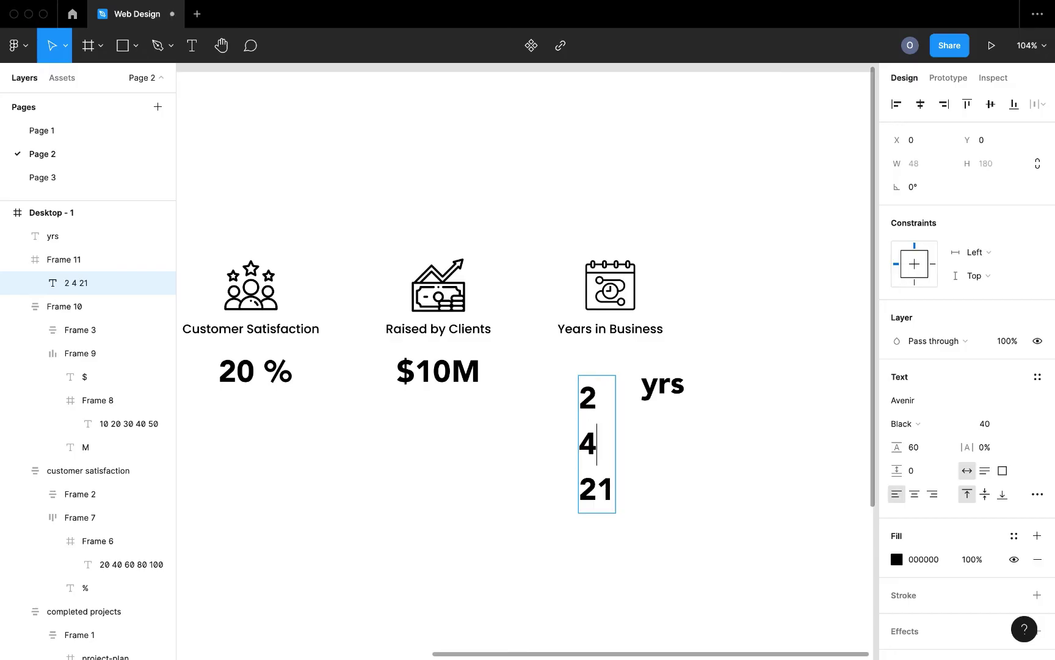
pyautogui.press('Return')
pyautogui.press('BackSpace')
pyautogui.press('BackSpace')
pyautogui.press('BackSpace')
pyautogui.press('BackSpace')
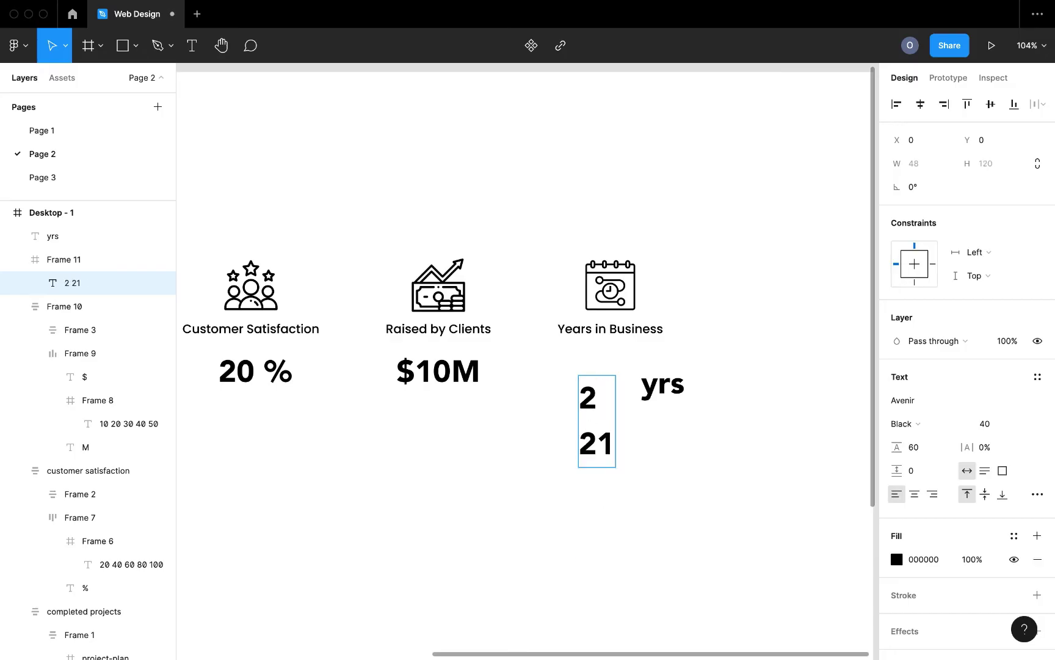
# Step: Enter 2, 4, 6, 8, 10 and 12 on separate lines above the 21 in the Years in Business number text
pyautogui.write('2')
pyautogui.press('Return')
pyautogui.write('4')
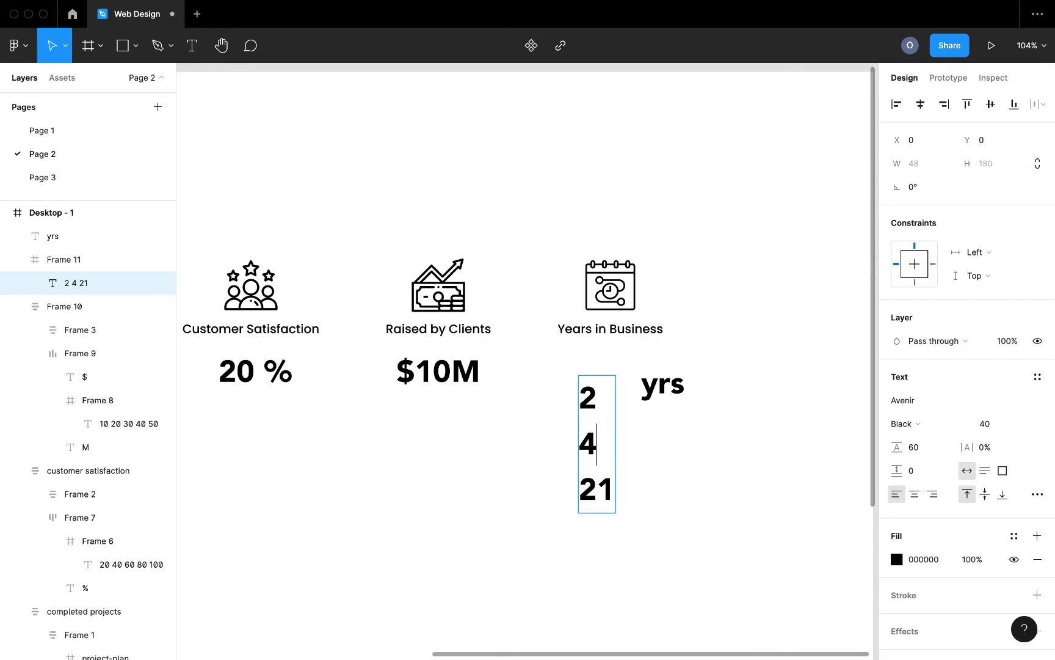
pyautogui.press('Return')
pyautogui.write('8')
pyautogui.press('BackSpace')
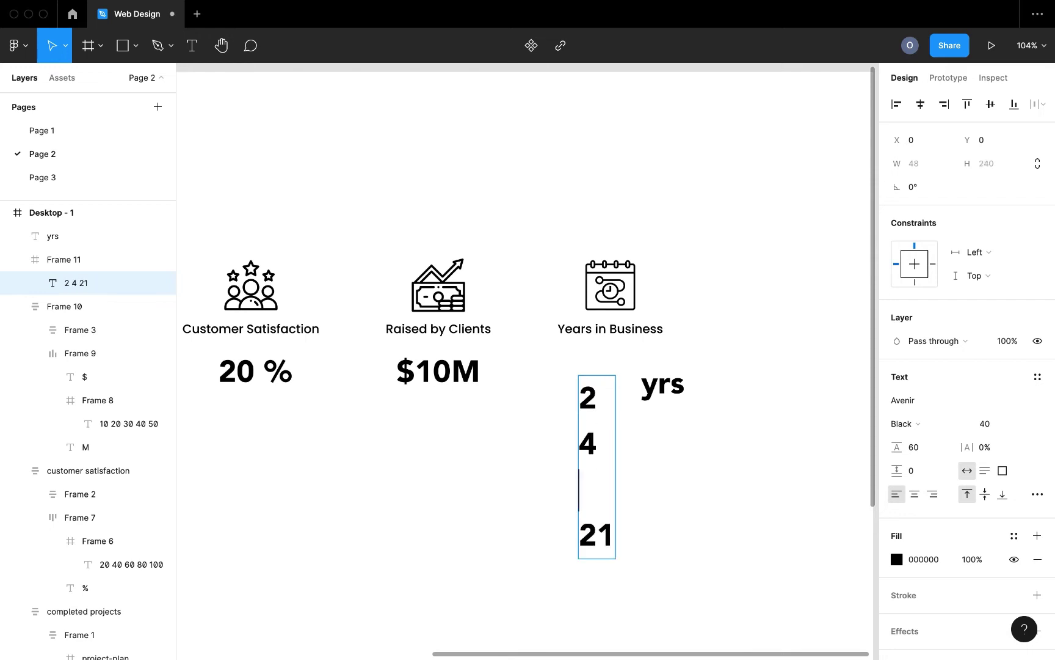
pyautogui.write('6')
pyautogui.press('Return')
pyautogui.write('8')
pyautogui.press('Return')
pyautogui.write('10')
pyautogui.press('Return')
pyautogui.write('12')
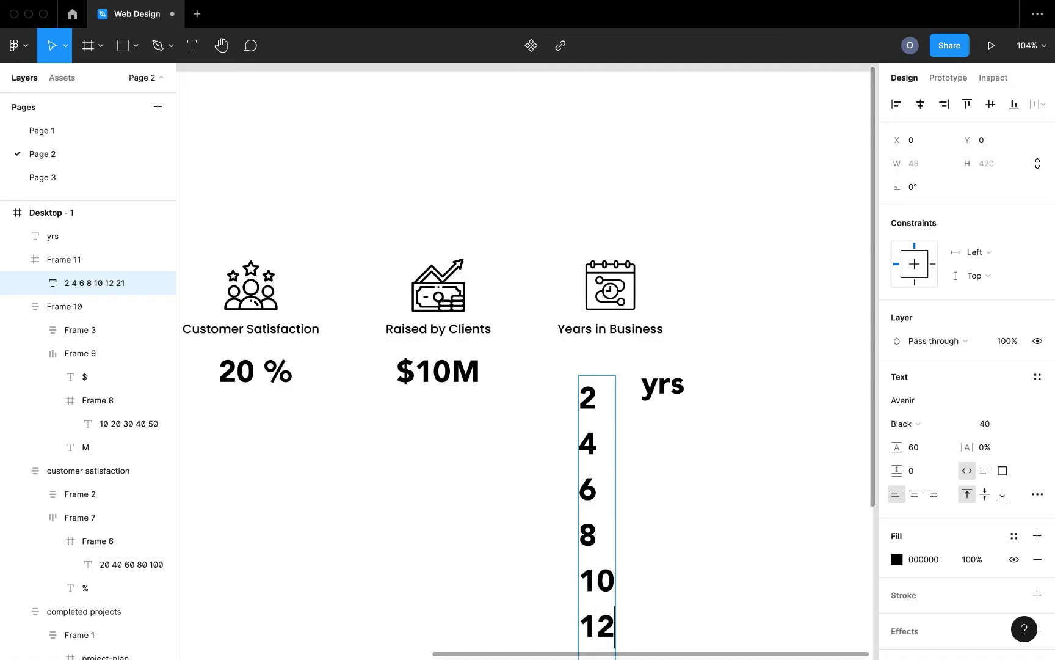
# Step: Continue the number stack with 14, 16, 18 and 20 on separate lines above the 21 and finish text editing
pyautogui.scroll(-5, 630, 457)
pyautogui.write('14')
pyautogui.press('Return')
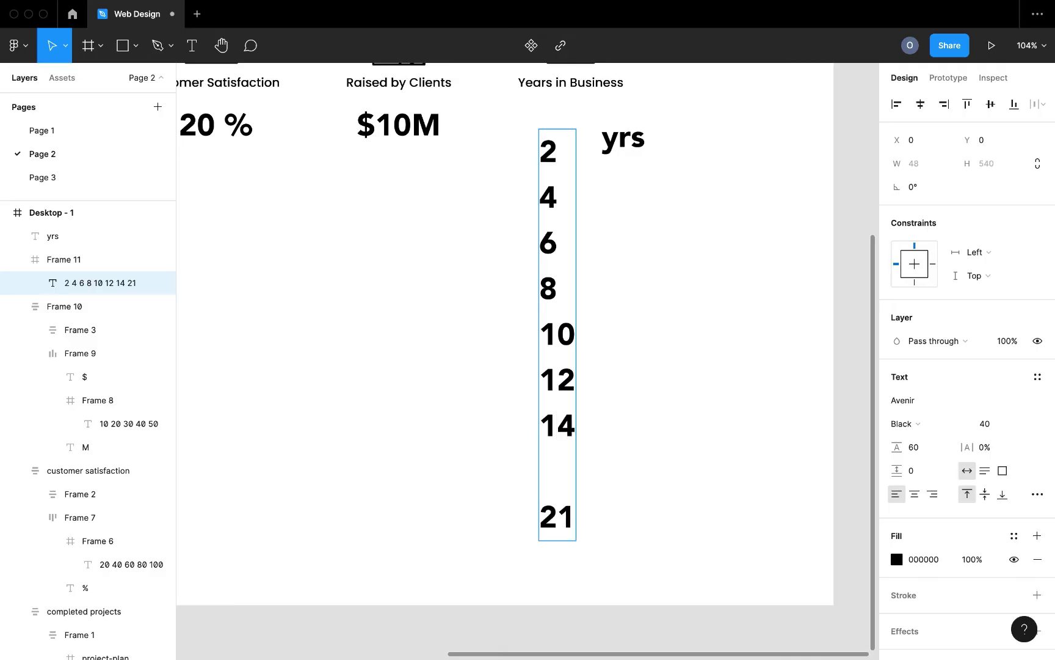
pyautogui.write('16')
pyautogui.press('Return')
pyautogui.write('18')
pyautogui.press('Return')
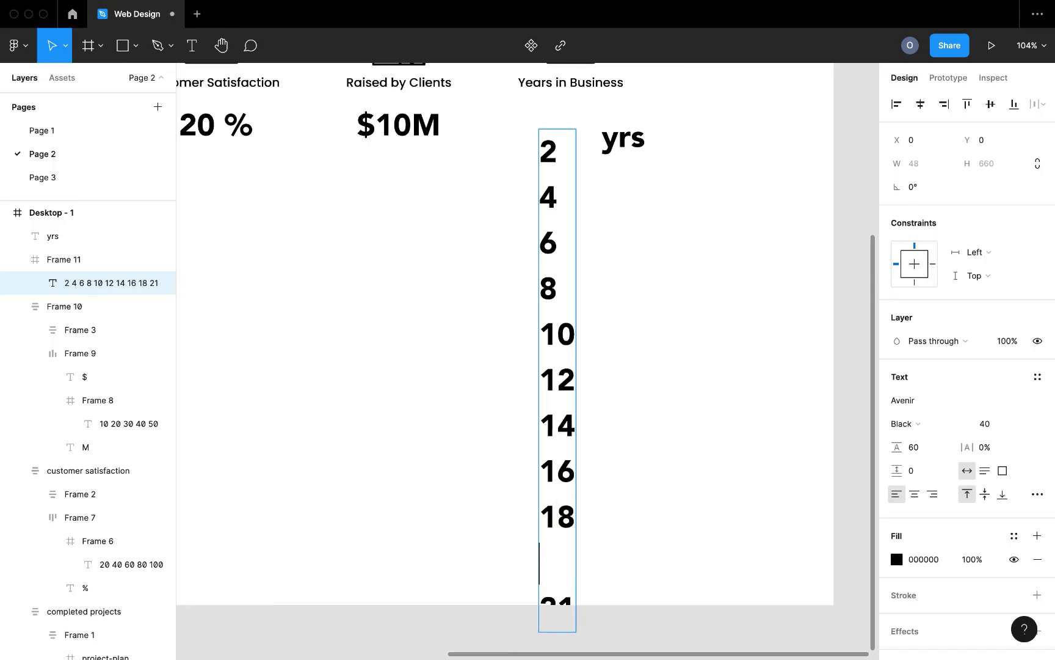
pyautogui.write('20')
pyautogui.press('Escape')
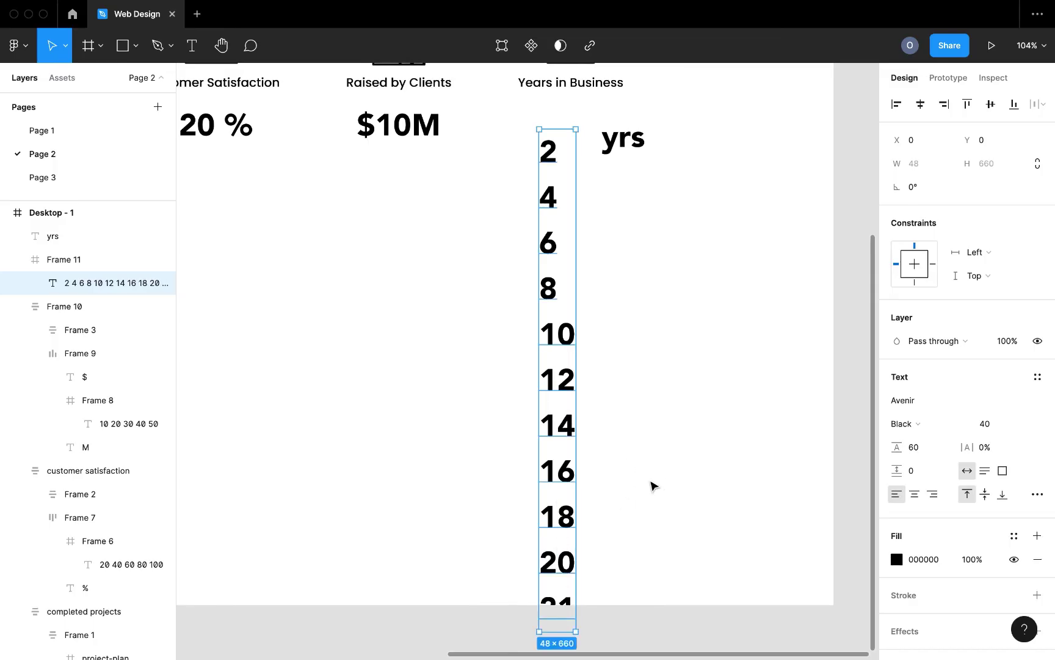
# Step: Clip the content of the frame holding the Years in Business number stack
pyautogui.press('Escape')
pyautogui.click(577, 151)
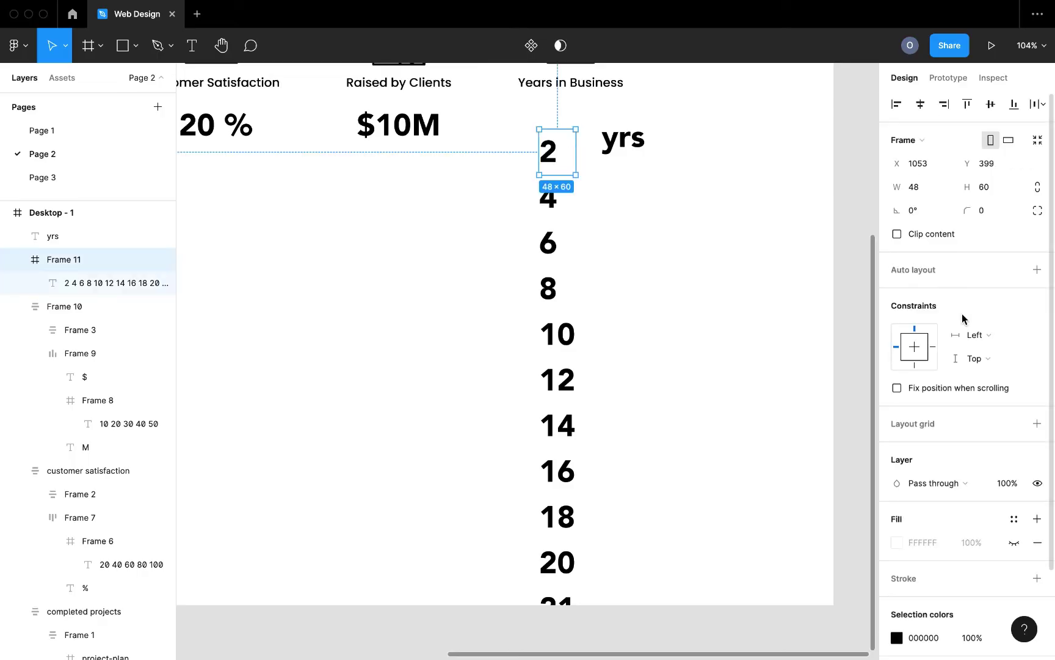
pyautogui.click(897, 234)
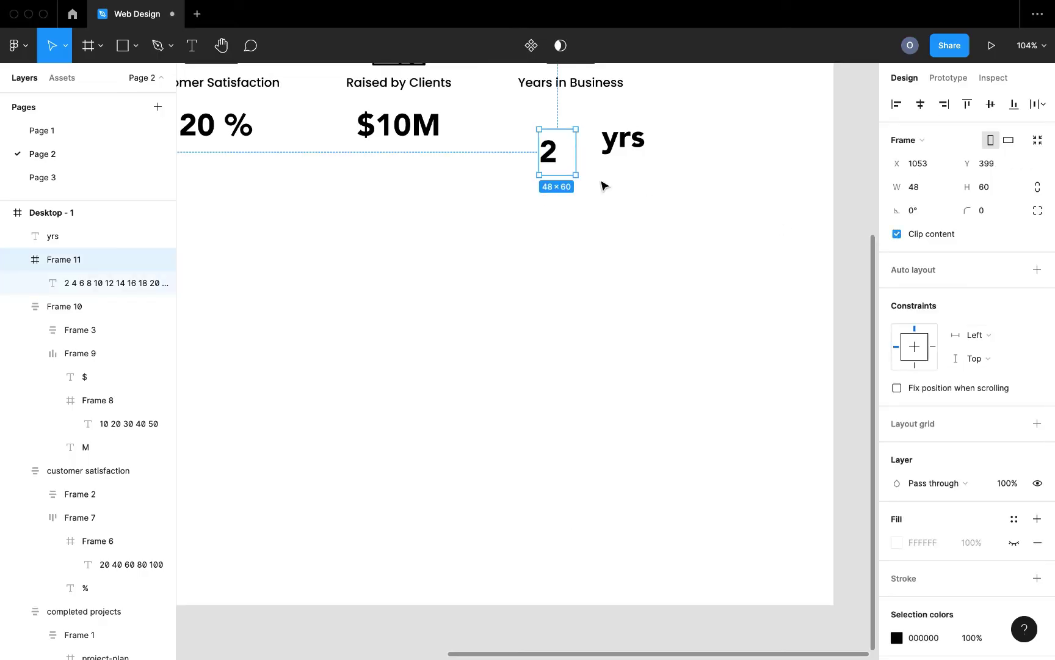
# Step: Combine the clipped number frame and the yrs text in a horizontal auto layout with 0 spacing
pyautogui.scroll(5, 586, 201)
pyautogui.hscroll(-1, 586, 201)
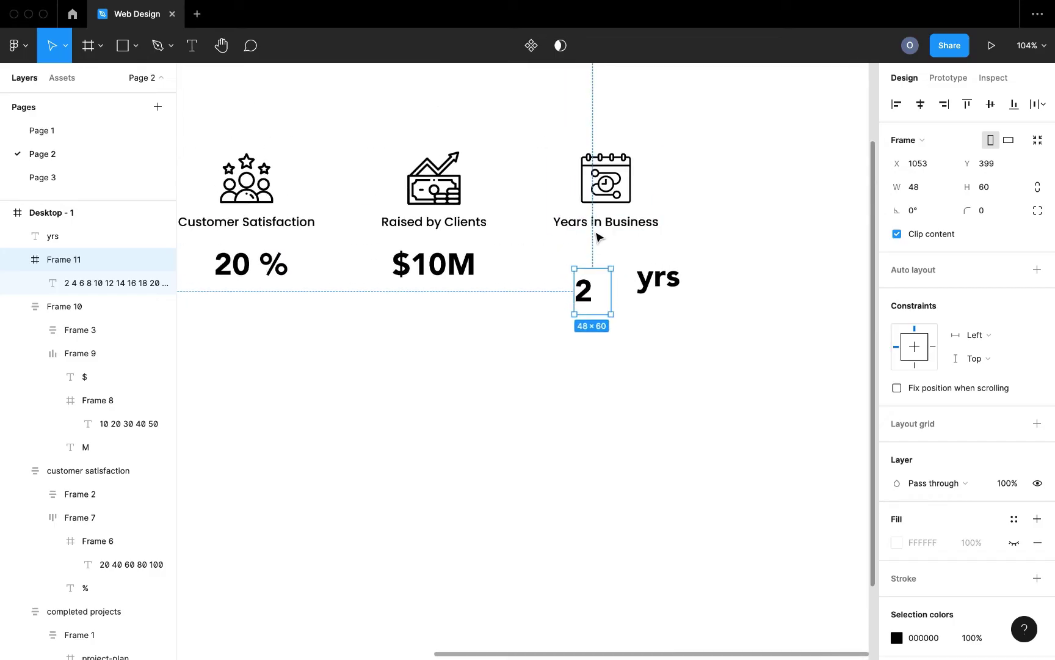
pyautogui.keyDown('shift'); pyautogui.click(652, 291); pyautogui.keyUp('shift')
pyautogui.hotkey('shift', 'a')
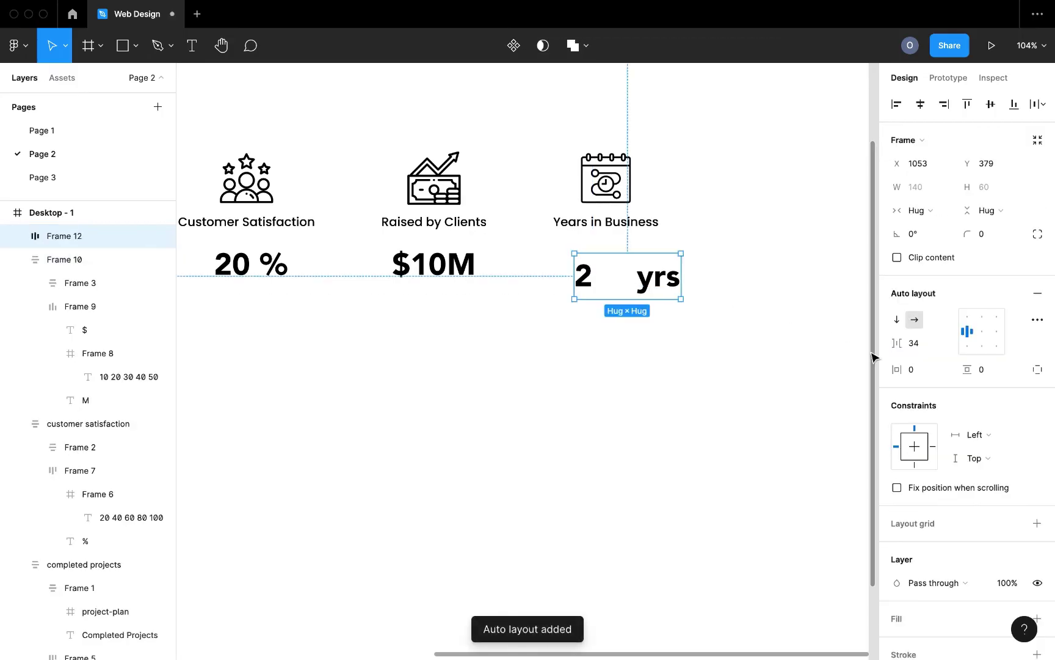
pyautogui.click(916, 343)
pyautogui.write('0')
pyautogui.press('Return')
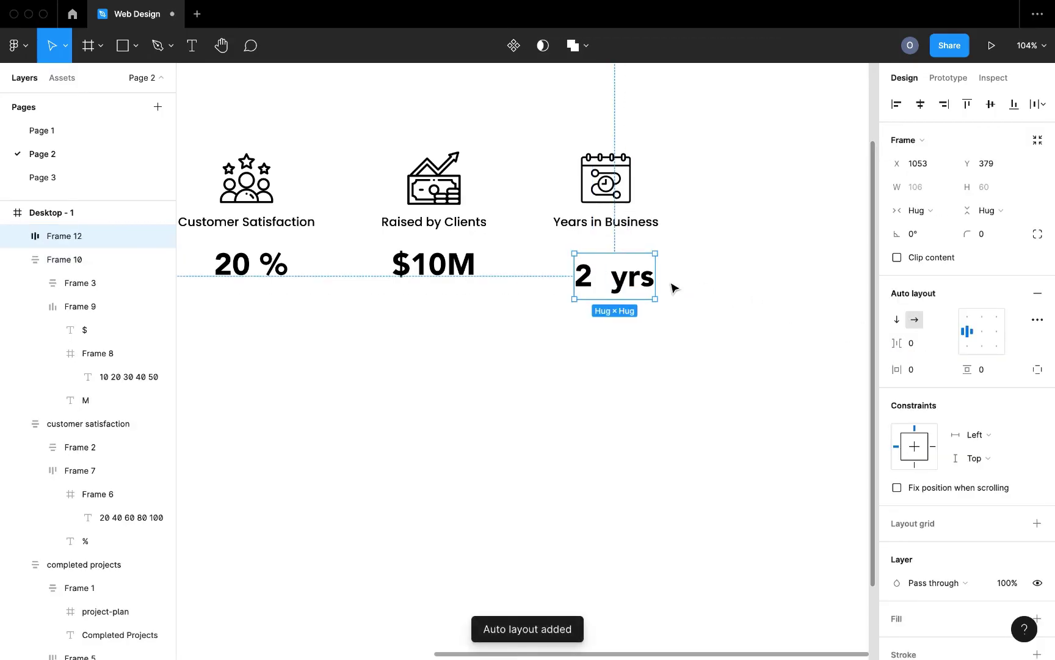
# Step: Unclip the number frame beside yrs and insert a leading space before the single digits 2, 4, 6 and 8
pyautogui.doubleClick(590, 284)
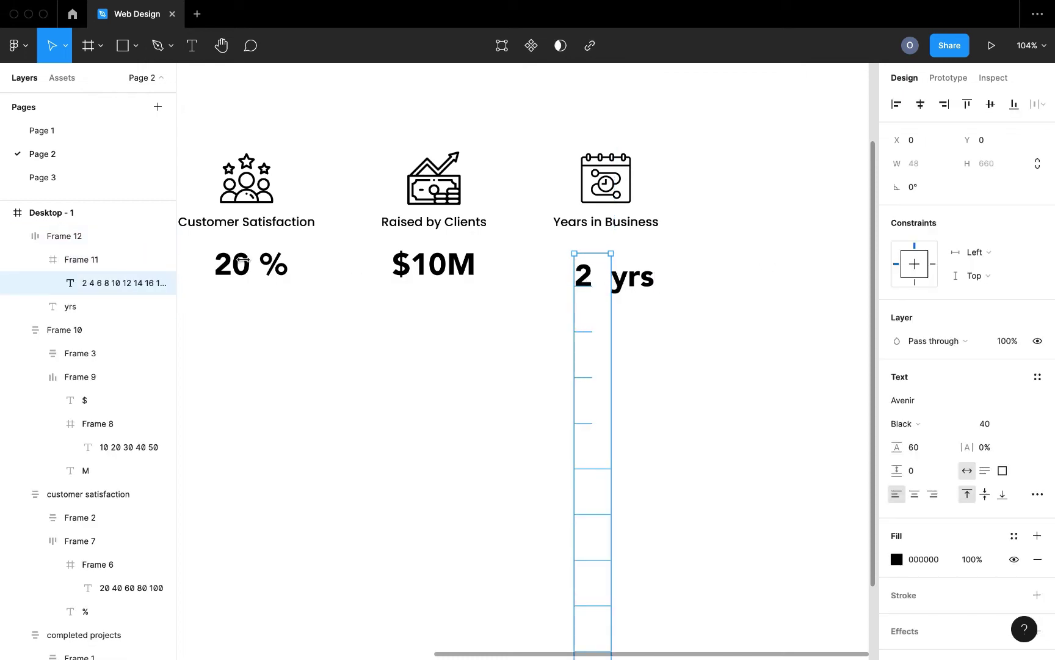
pyautogui.click(86, 260)
pyautogui.click(898, 258)
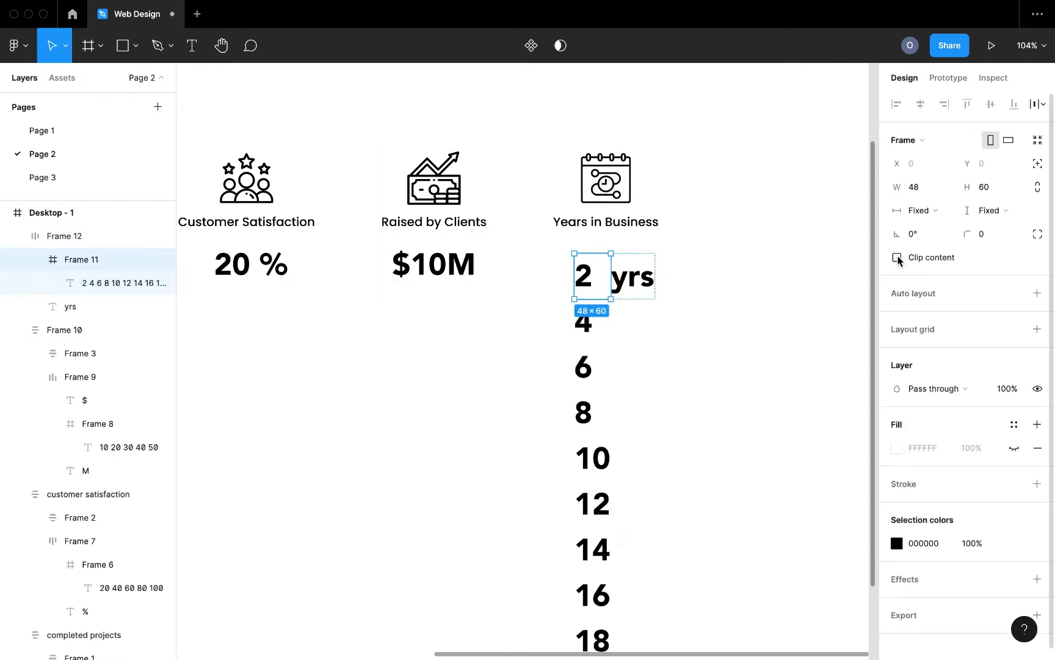
pyautogui.click(587, 282)
pyautogui.press('Return')
pyautogui.click(581, 279)
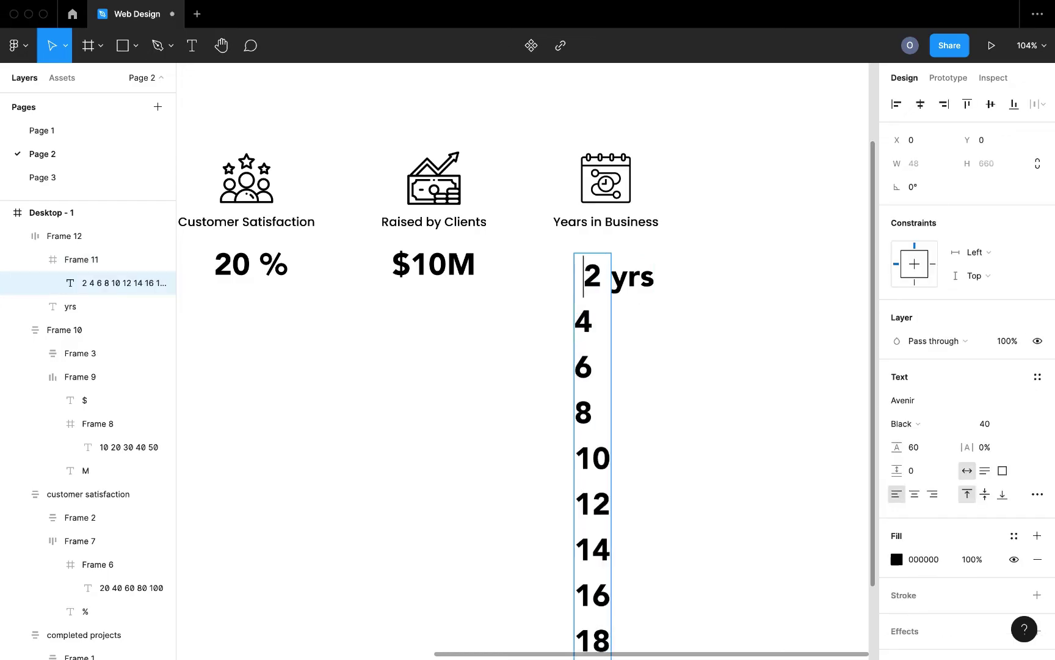
pyautogui.click(577, 322)
pyautogui.click(577, 361)
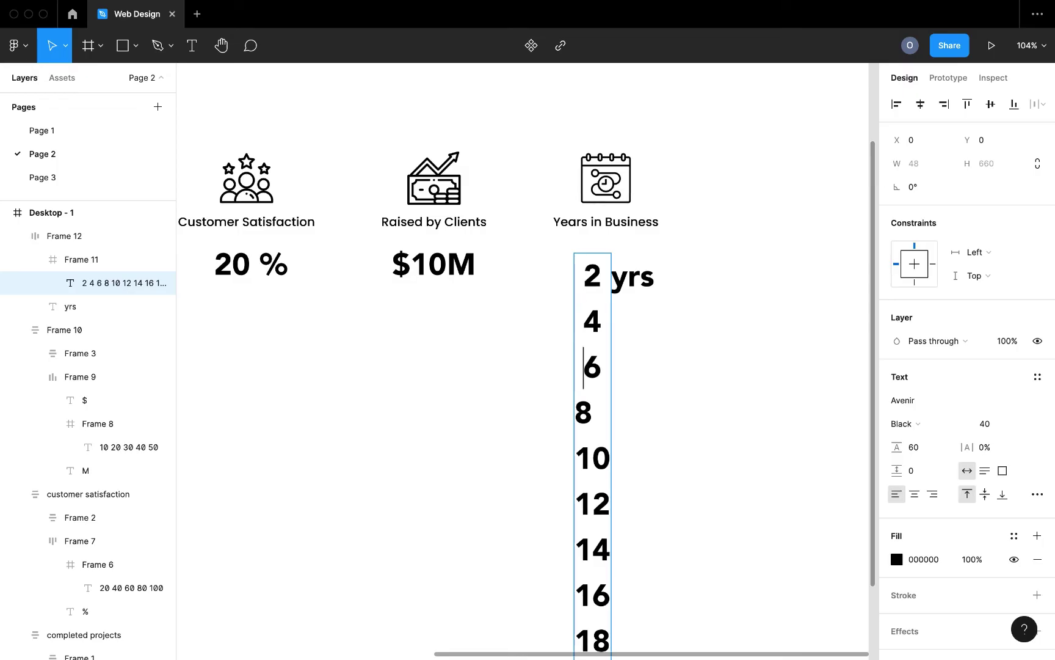
pyautogui.click(576, 410)
pyautogui.click(664, 394)
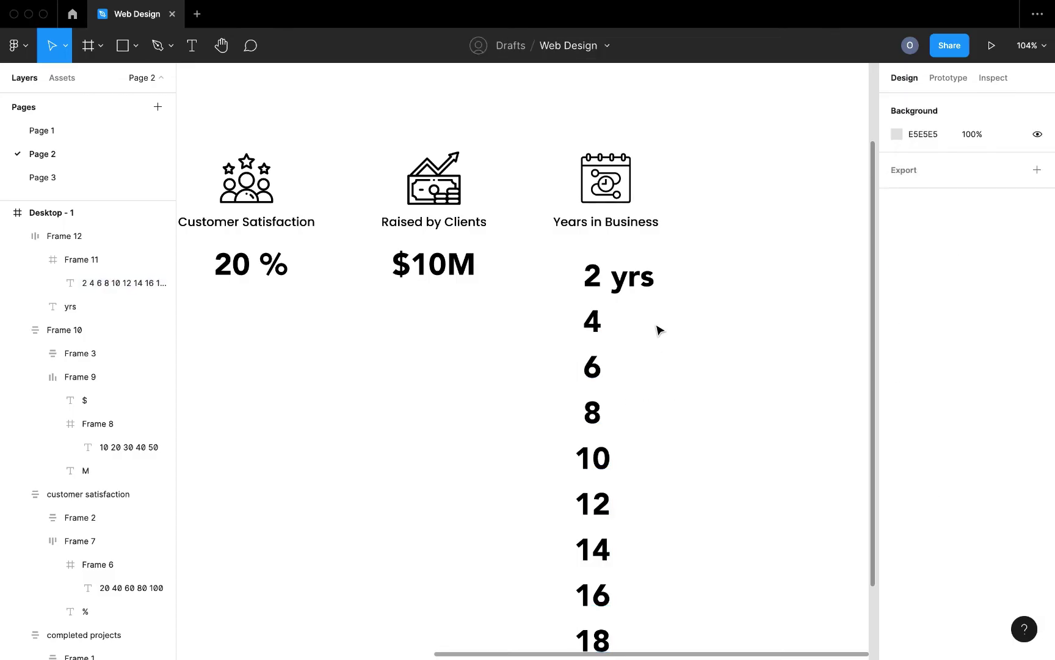
# Step: Turn content clipping back on for the number frame beside yrs
pyautogui.click(586, 283)
pyautogui.click(593, 284)
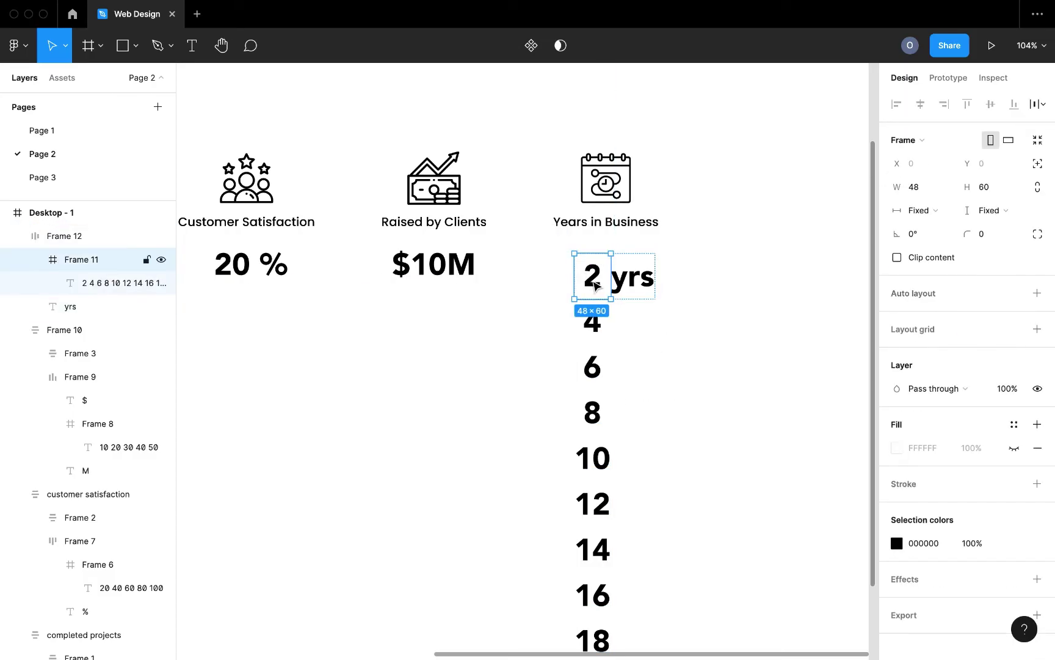
pyautogui.click(897, 257)
pyautogui.click(768, 299)
# Step: Combine the Years in Business icon group and its counter in a centre-aligned vertical auto layout with 15 spacing
pyautogui.hscroll(-3, 635, 296)
pyautogui.scroll(-5, 664, 310)
pyautogui.click(664, 311)
pyautogui.moveTo(761, 333); pyautogui.dragTo(647, 235)
pyautogui.hotkey('shift', 'a')
pyautogui.click(923, 344)
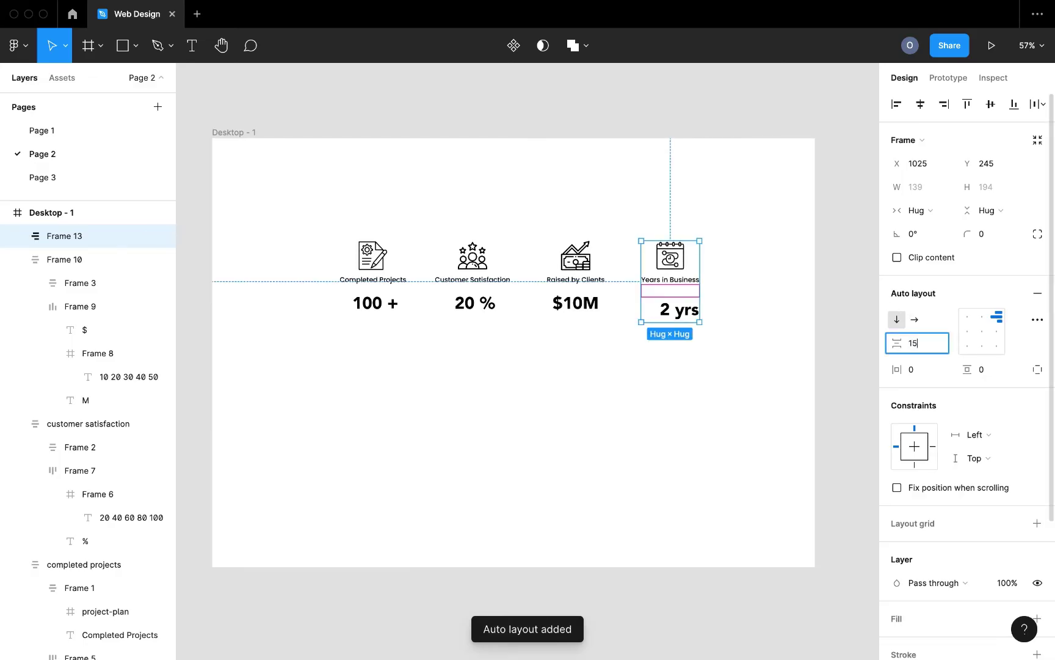
pyautogui.press('Return')
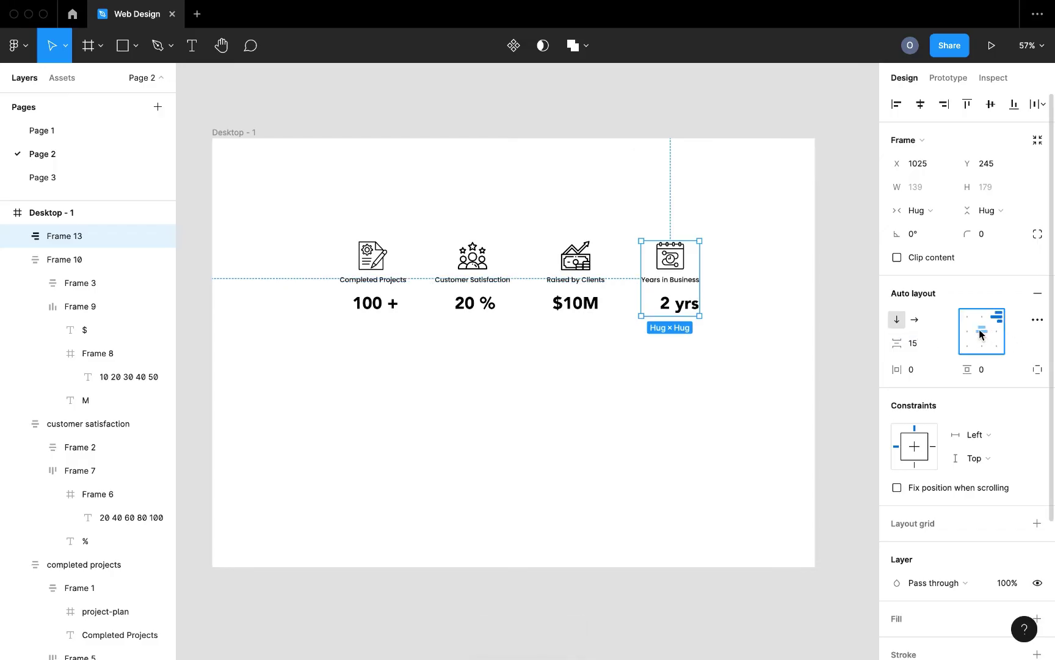
pyautogui.click(981, 331)
# Step: Set the auto layout alignment of the Raised by Clients, Customer Satisfaction and Completed Projects cards to centre
pyautogui.click(574, 286)
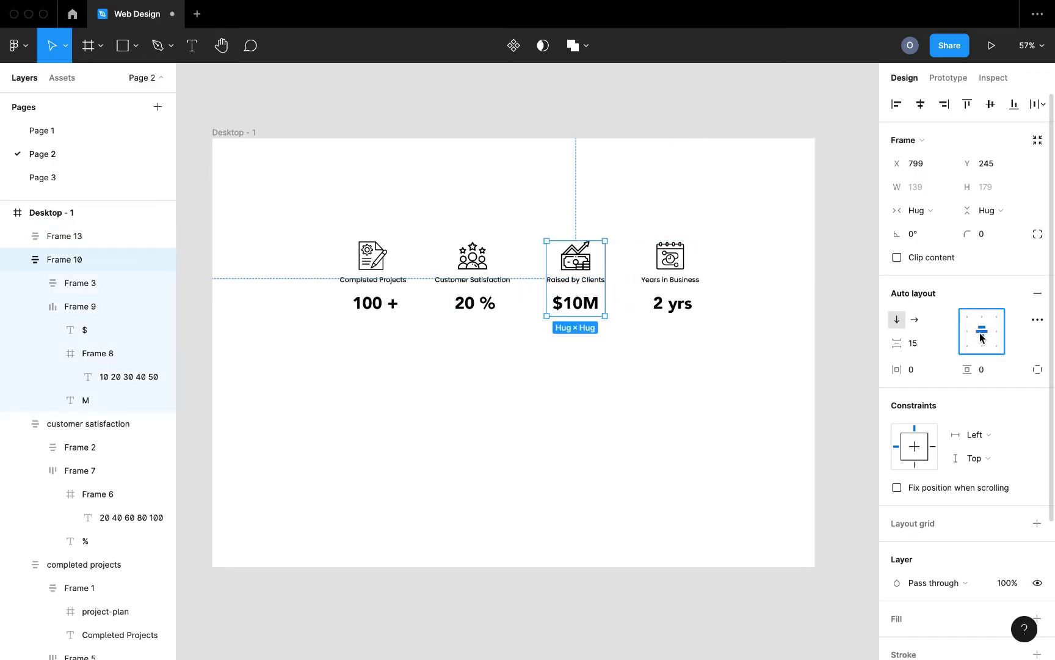
pyautogui.click(480, 286)
pyautogui.click(982, 333)
pyautogui.click(379, 280)
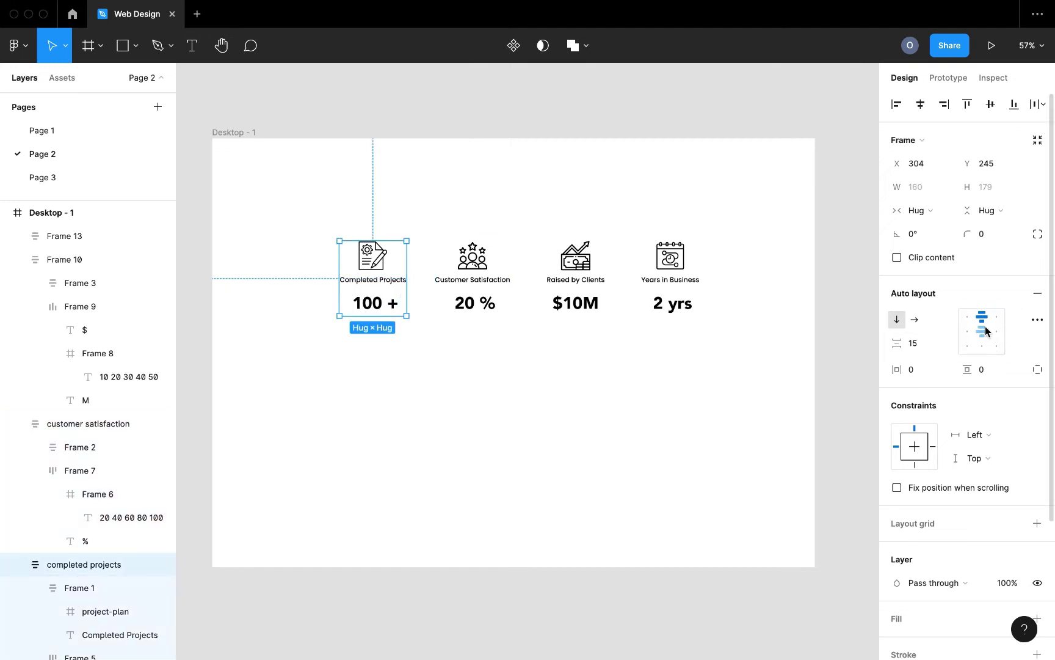
pyautogui.click(714, 370)
# Step: Wrap the four statistic cards in a horizontal auto layout with 0 spacing and give each card 40 horizontal and vertical padding
pyautogui.scroll(2, 714, 371)
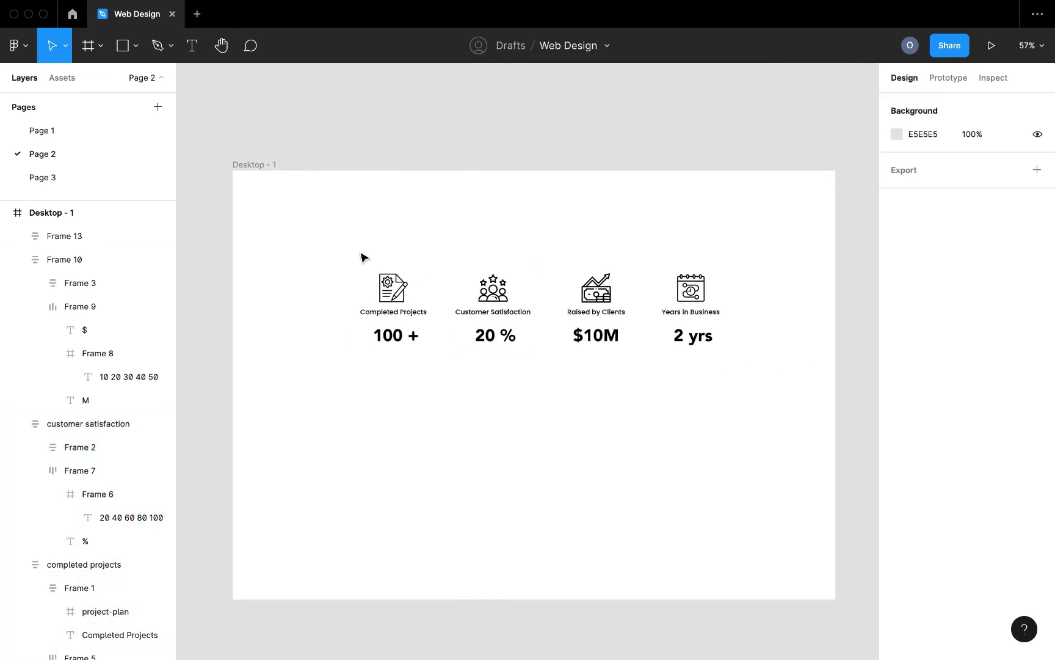
pyautogui.moveTo(286, 229); pyautogui.dragTo(768, 424)
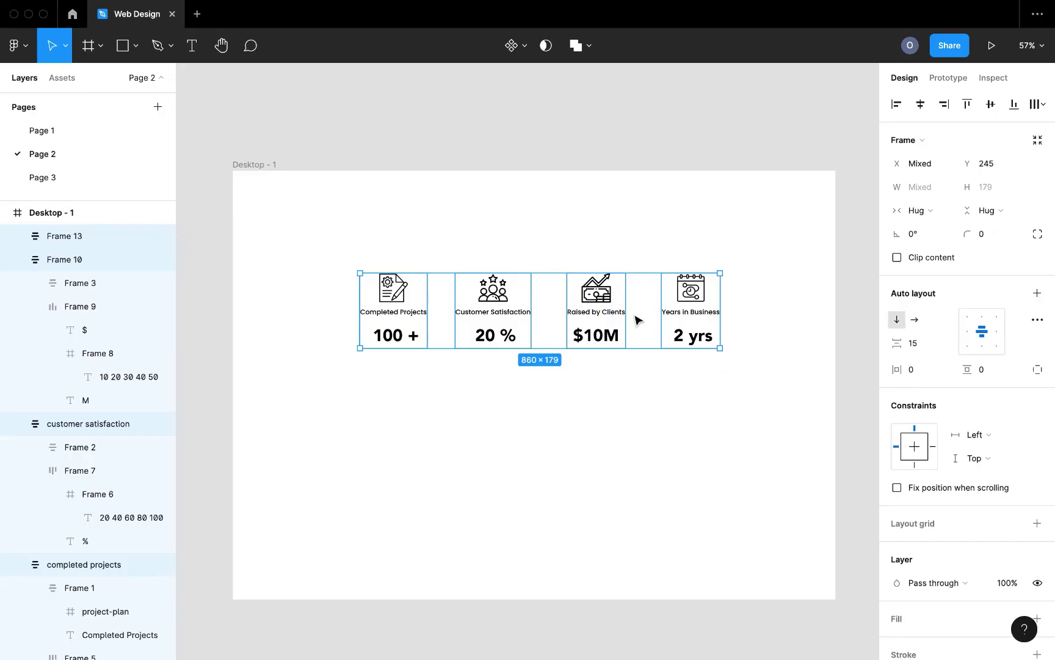
pyautogui.click(1001, 374)
pyautogui.write('30')
pyautogui.press('Return')
pyautogui.write('40')
pyautogui.press('Return')
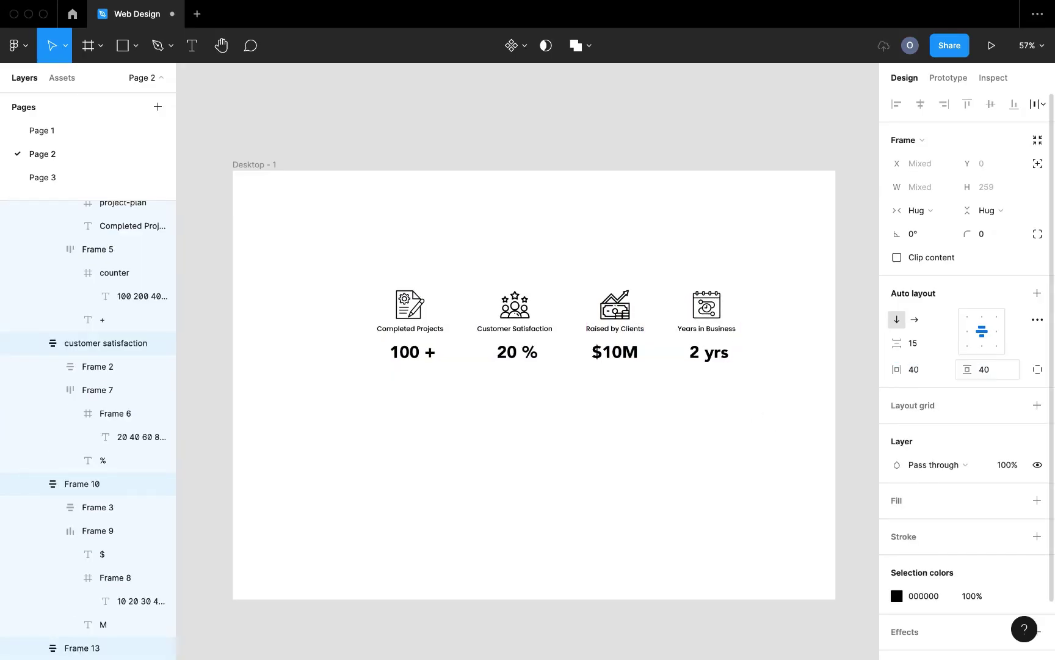
# Step: Move the combined row of statistic cards up and left to about X 209, Y 222 on the desktop frame
pyautogui.click(605, 421)
pyautogui.click(614, 342)
pyautogui.moveTo(611, 339); pyautogui.dragTo(570, 320)
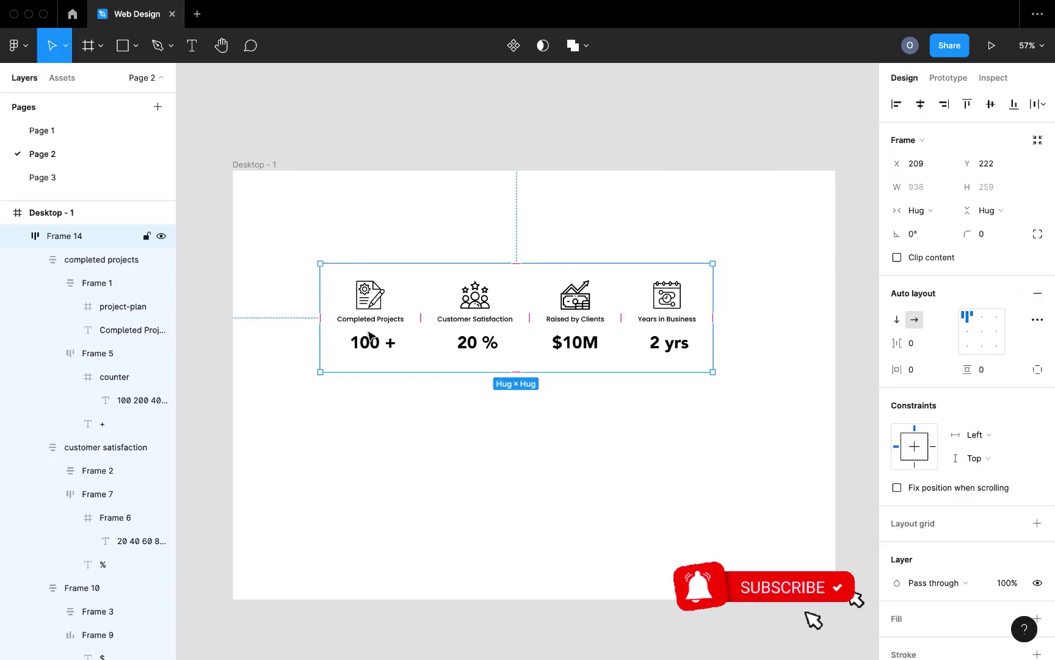
# Step: Add a black inside stroke of 1 to the Completed Projects card, on its right side only
pyautogui.click(388, 339)
pyautogui.click(1036, 536)
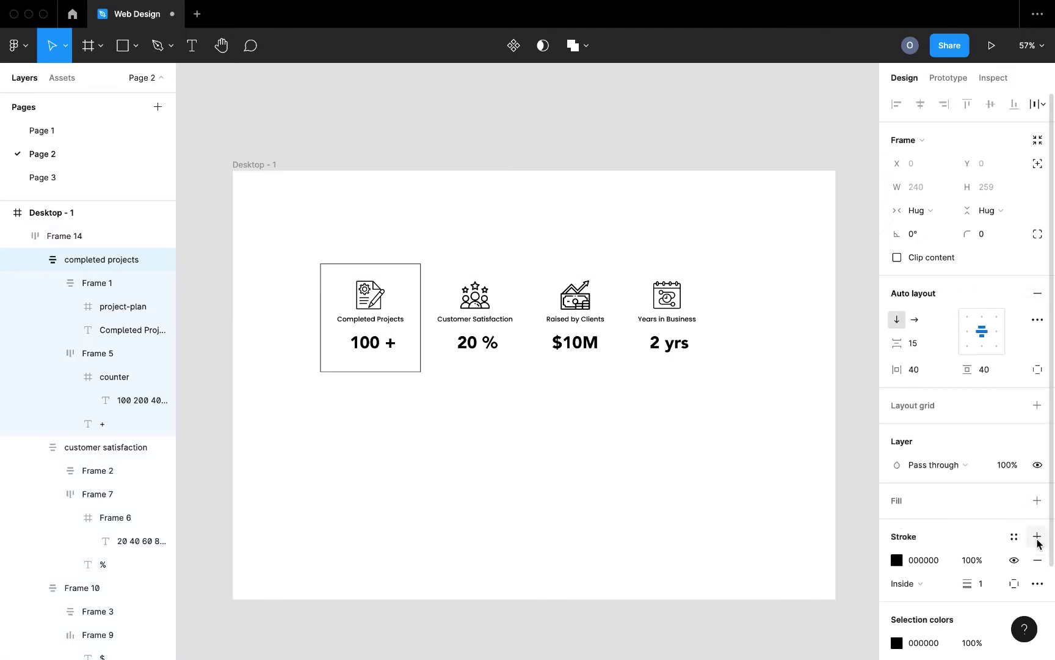
pyautogui.scroll(-2, 1026, 542)
pyautogui.click(1009, 502)
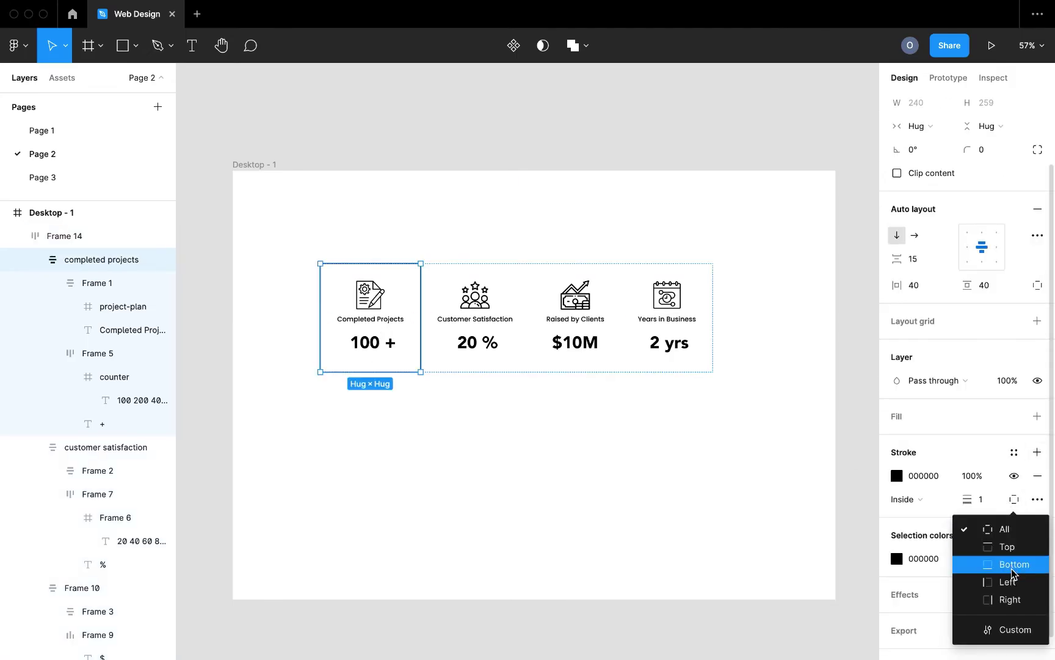
pyautogui.click(1014, 599)
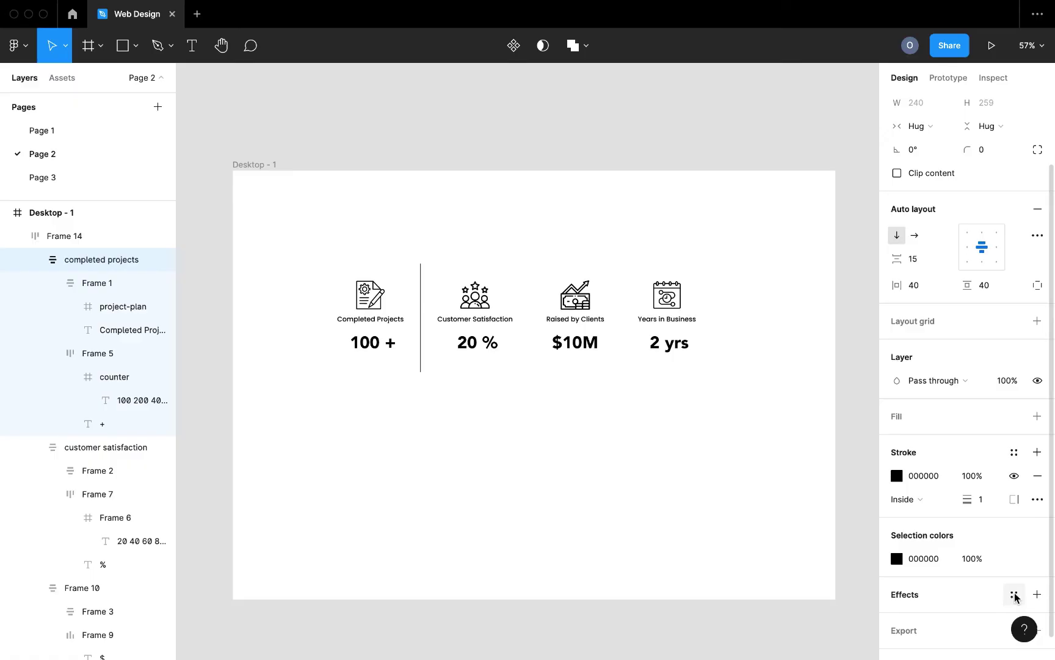
# Step: Add a black inside stroke of 1 to the Customer Satisfaction and Raised by Clients cards, on their right sides only
pyautogui.click(507, 336)
pyautogui.keyDown('shift'); pyautogui.click(579, 325); pyautogui.keyUp('shift')
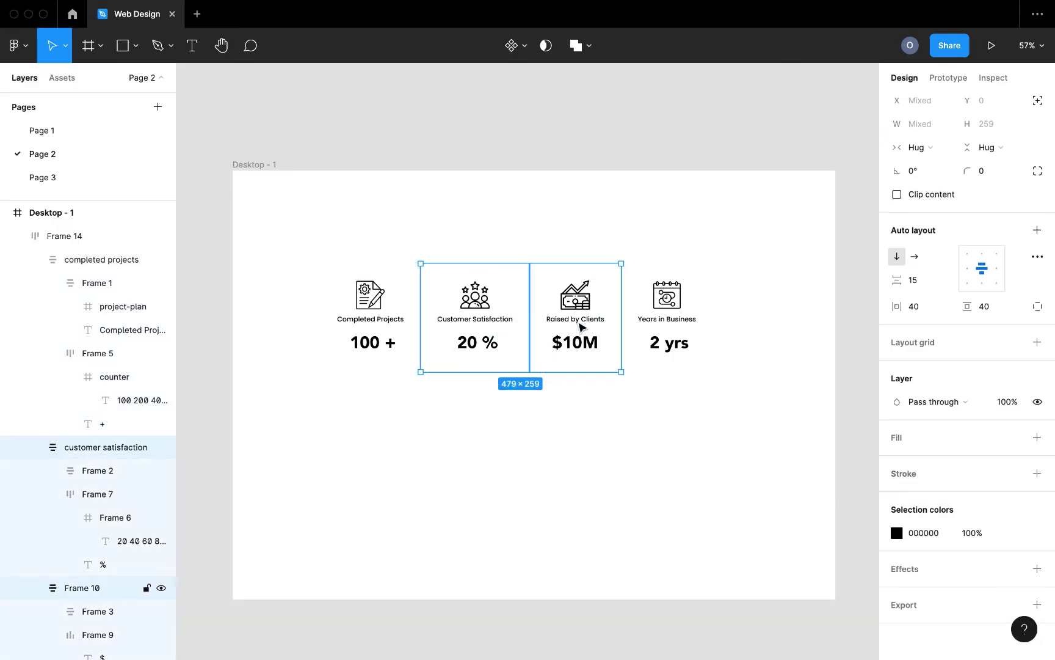
pyautogui.click(1037, 474)
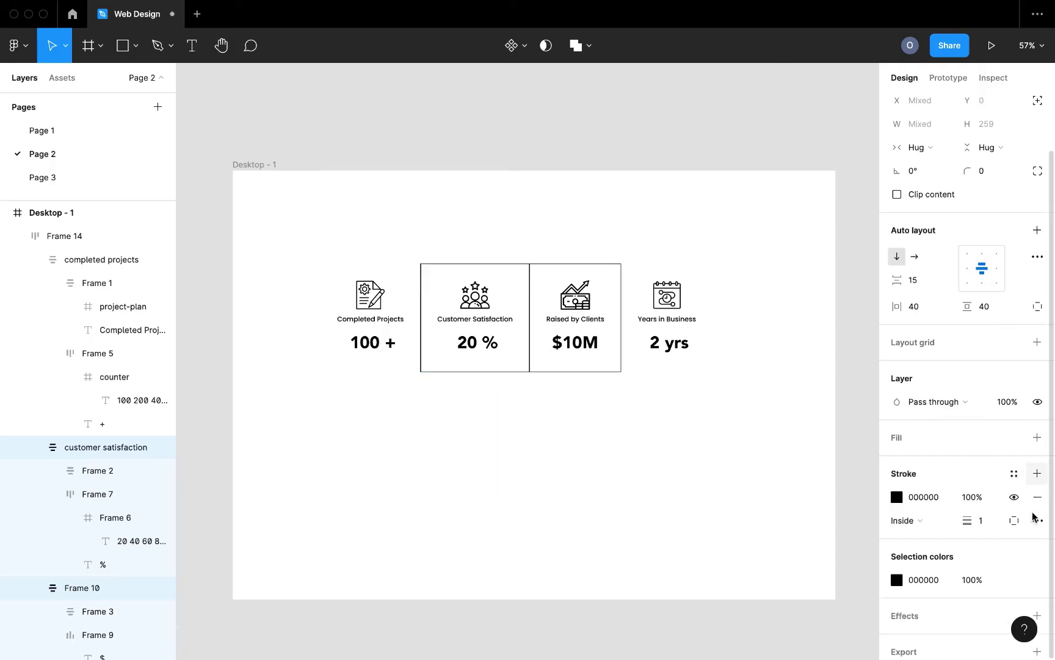
pyautogui.click(1013, 520)
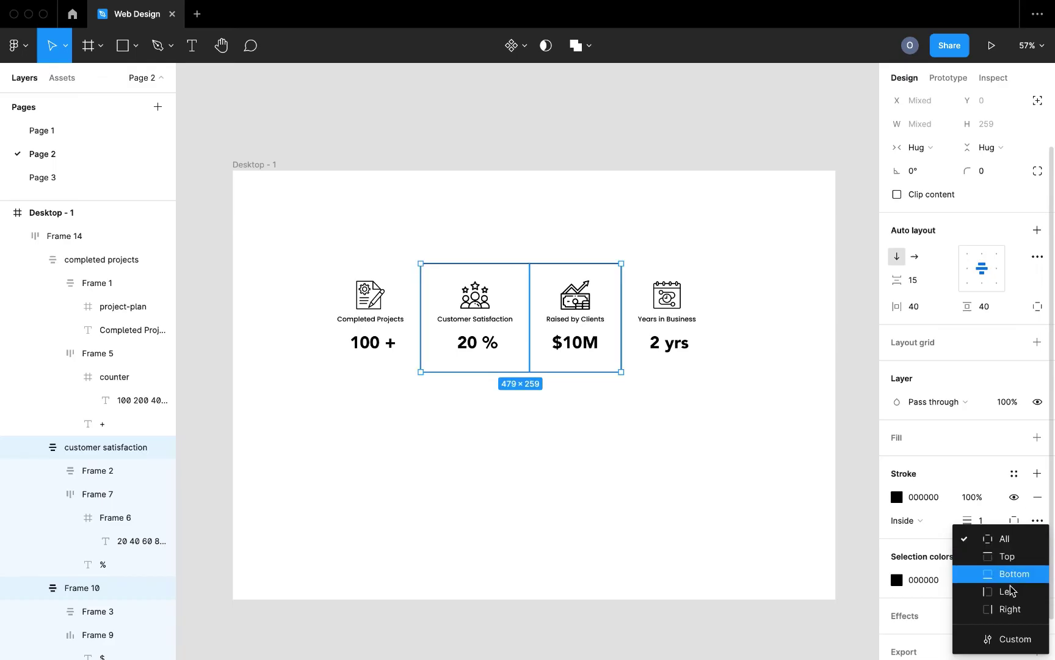
pyautogui.click(1010, 609)
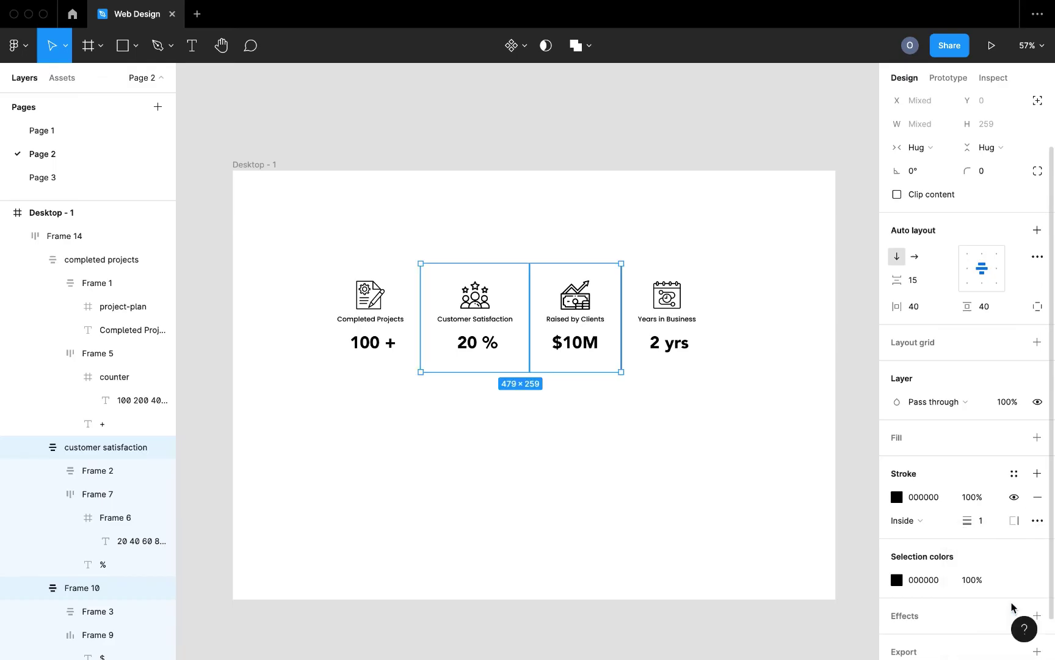
# Step: Change the stroke color of the Customer Satisfaction and Raised by Clients cards to C4C4C4
pyautogui.click(897, 497)
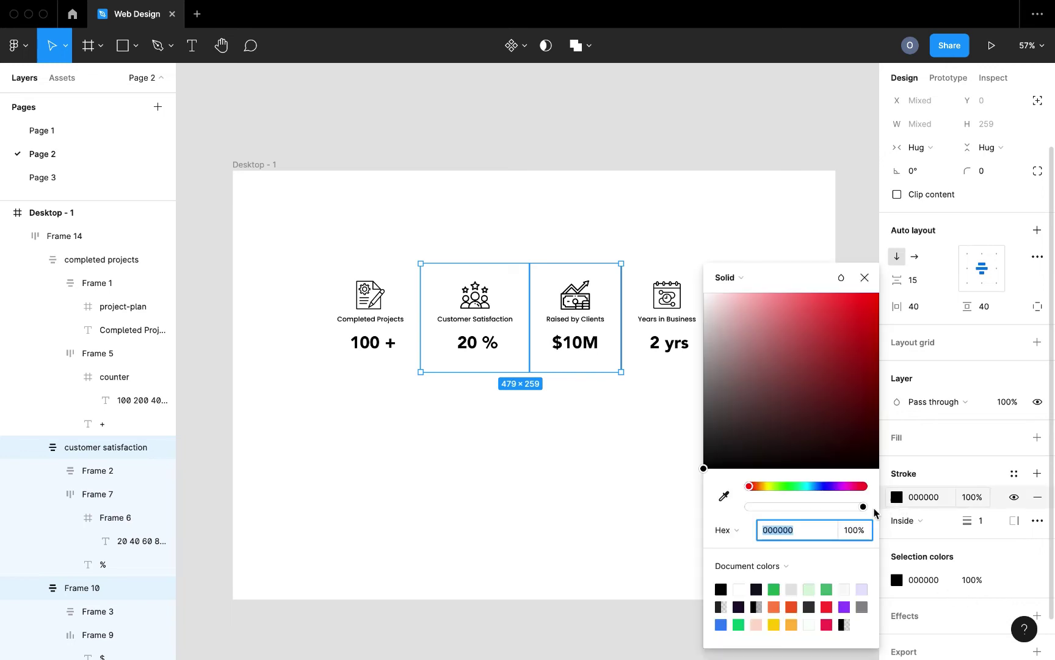
pyautogui.moveTo(718, 395)
pyautogui.mouseDown()
pyautogui.moveTo(697, 347)
pyautogui.moveTo(716, 346)
pyautogui.moveTo(718, 333)
pyautogui.moveTo(703, 321)
pyautogui.mouseUp()
pyautogui.click(786, 530)
pyautogui.write('c4c4c4')
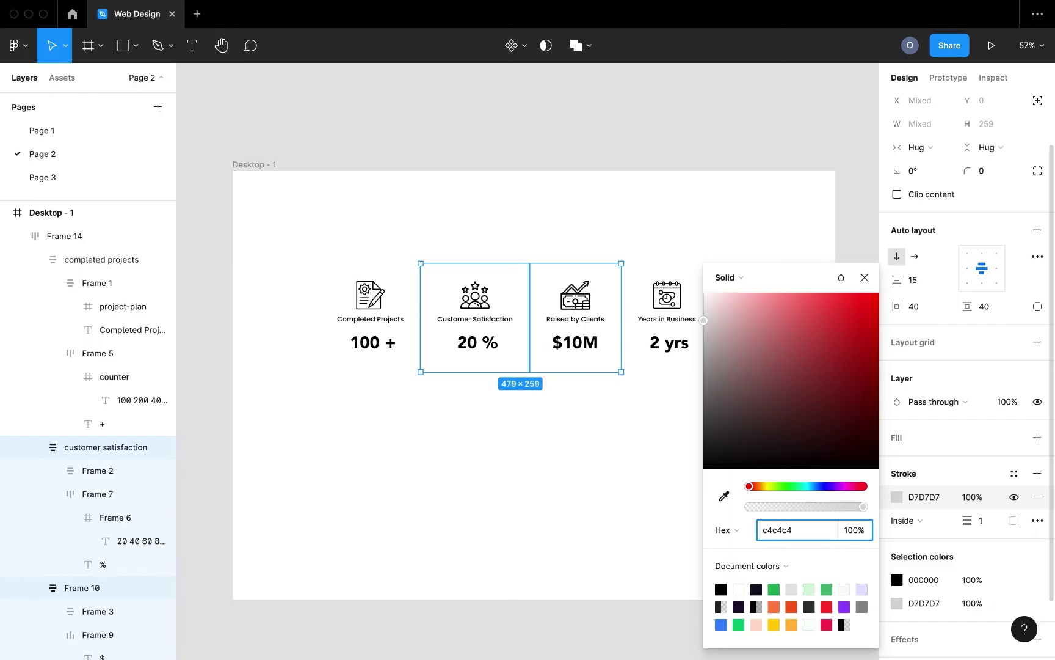
pyautogui.press('Return')
# Step: Change the stroke color of the Completed Projects card to C4C4C4
pyautogui.click(342, 347)
pyautogui.click(938, 500)
pyautogui.write('c4c')
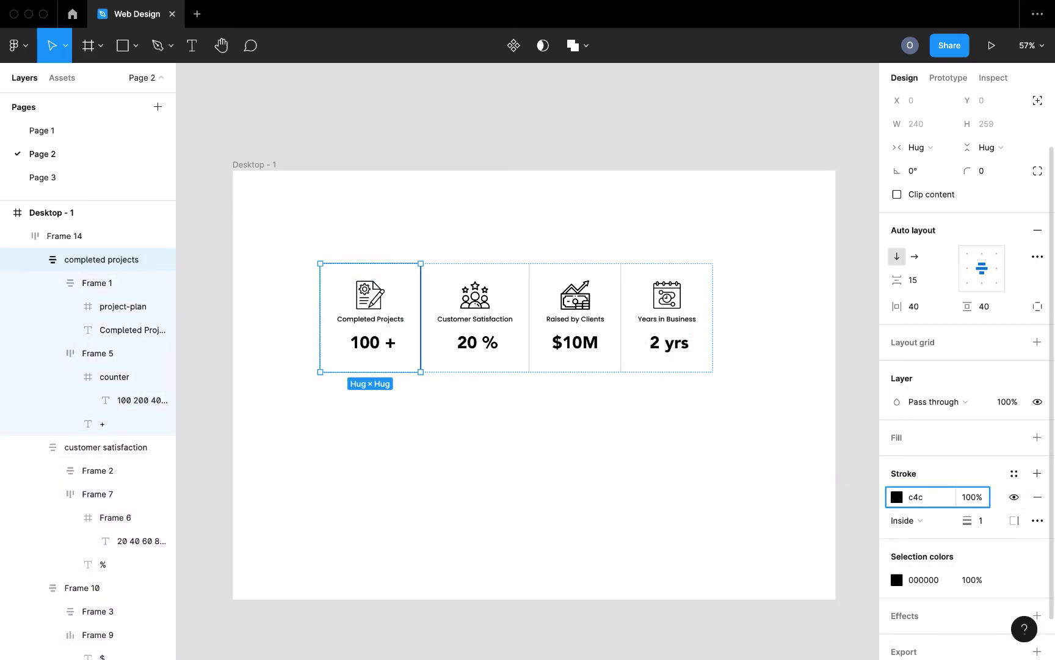
pyautogui.press('Return')
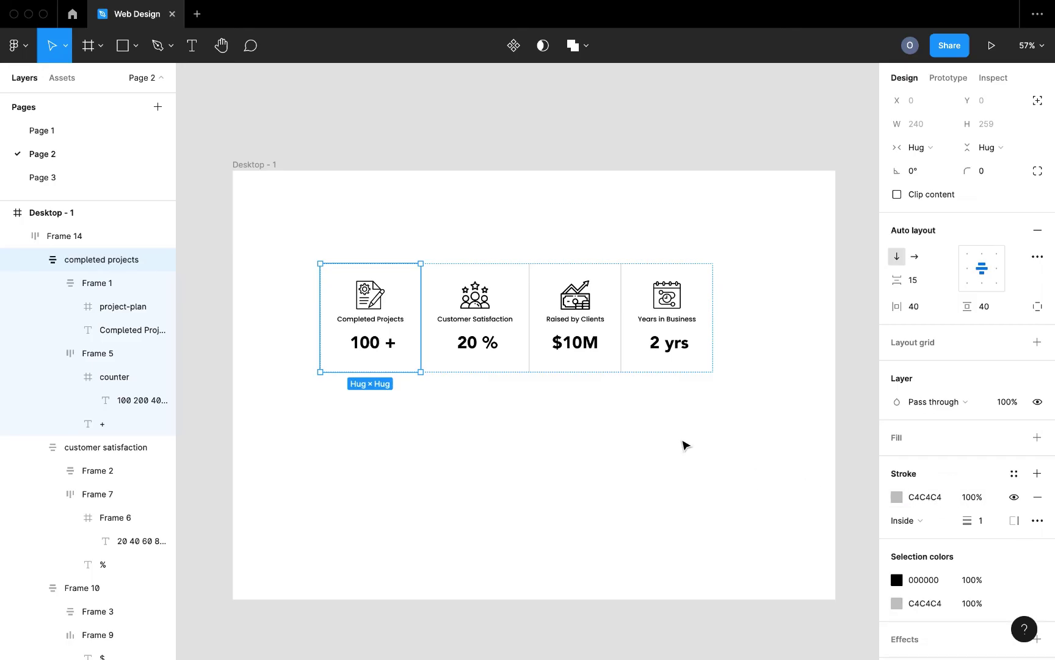
pyautogui.click(686, 442)
# Step: Center the card row's auto layout contents and resize the row to 1440 × 386 at X 0, Y 0 on the desktop frame
pyautogui.moveTo(609, 364); pyautogui.dragTo(614, 335)
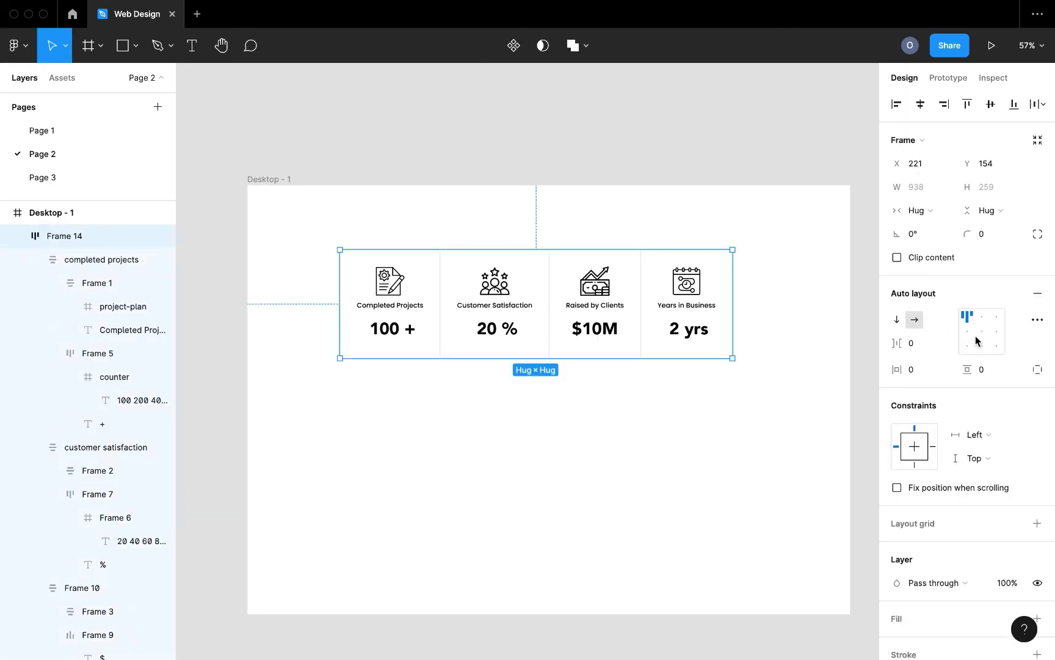
pyautogui.click(983, 332)
pyautogui.moveTo(340, 250); pyautogui.dragTo(252, 182)
pyautogui.moveTo(734, 359); pyautogui.dragTo(847, 354)
pyautogui.moveTo(851, 354)
pyautogui.mouseDown()
pyautogui.moveTo(846, 333)
pyautogui.moveTo(848, 347)
pyautogui.mouseUp()
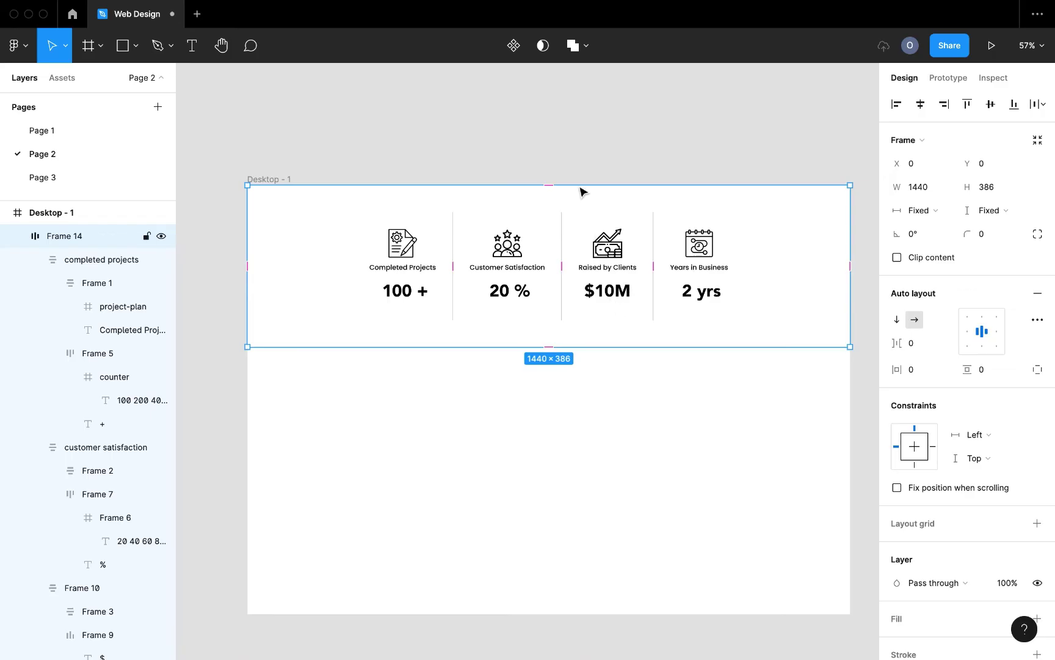
# Step: Turn the full-width statistics row into a component and add a second variant to it
pyautogui.click(513, 49)
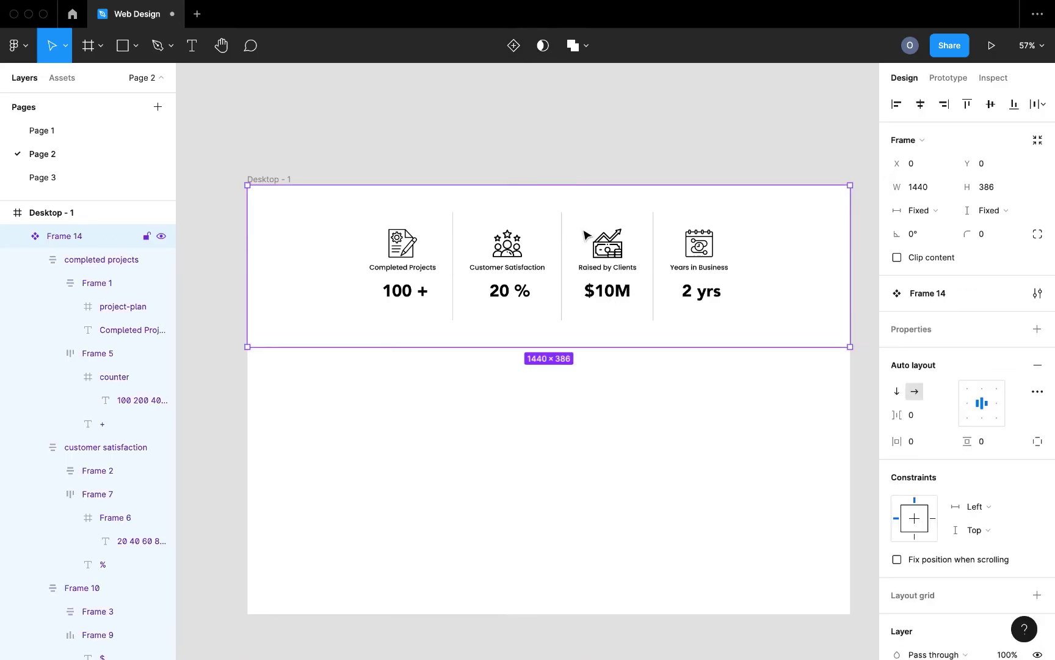
pyautogui.click(513, 47)
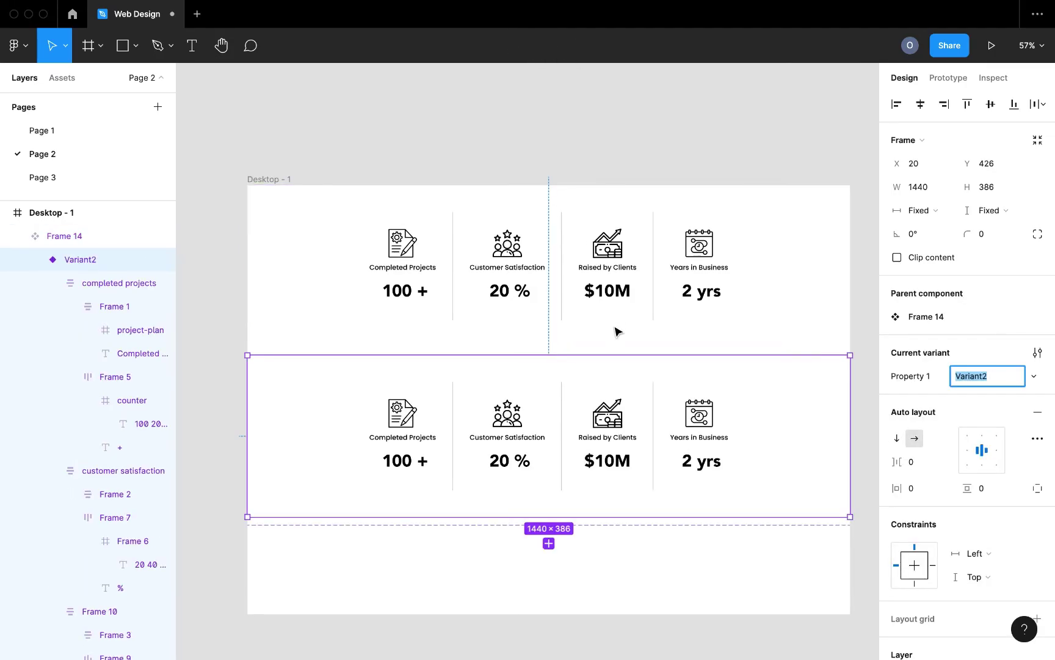
pyautogui.scroll(-3, 544, 341)
pyautogui.hscroll(-4, 544, 343)
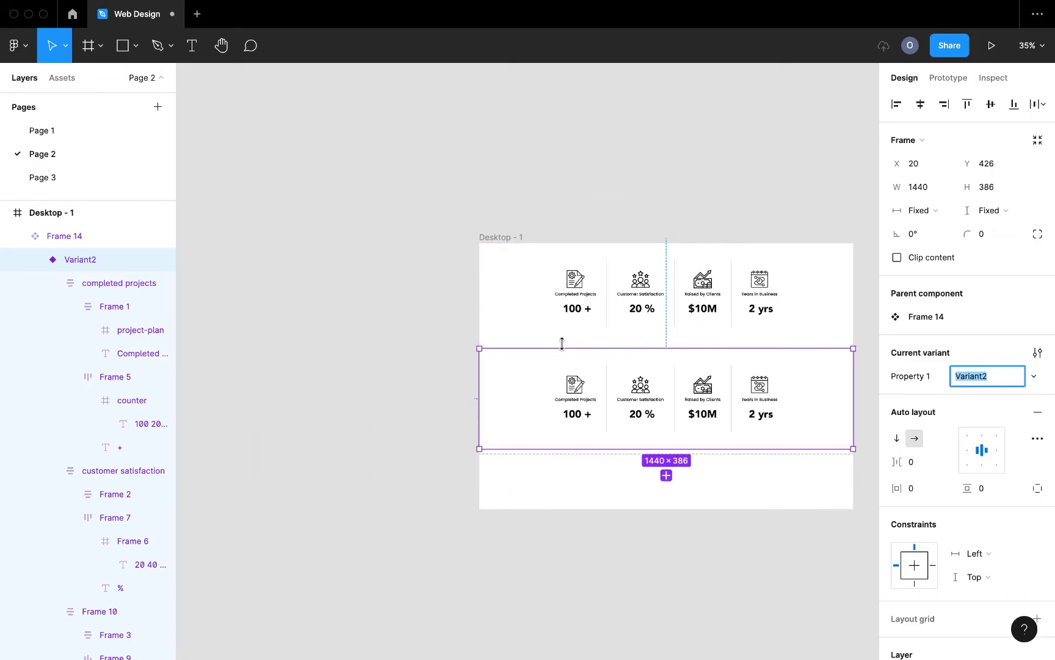
pyautogui.hscroll(3, 562, 343)
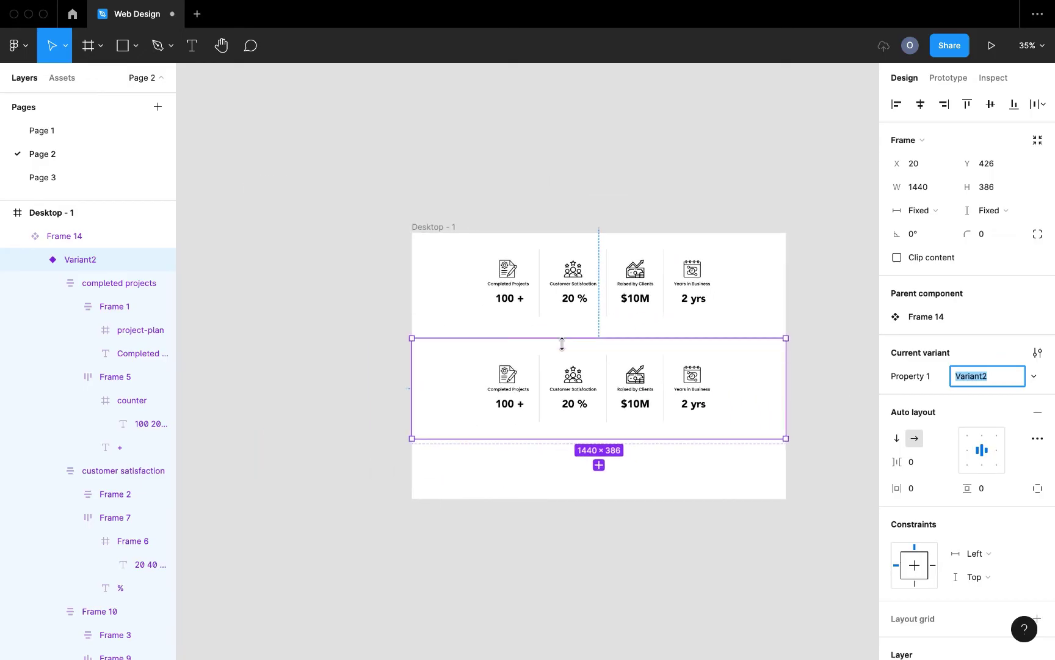
# Step: Examine the default and second variants, including the stacked number text inside the second variant's Completed Projects counter
pyautogui.click(632, 311)
pyautogui.hscroll(2, 631, 306)
pyautogui.scroll(-1, 632, 306)
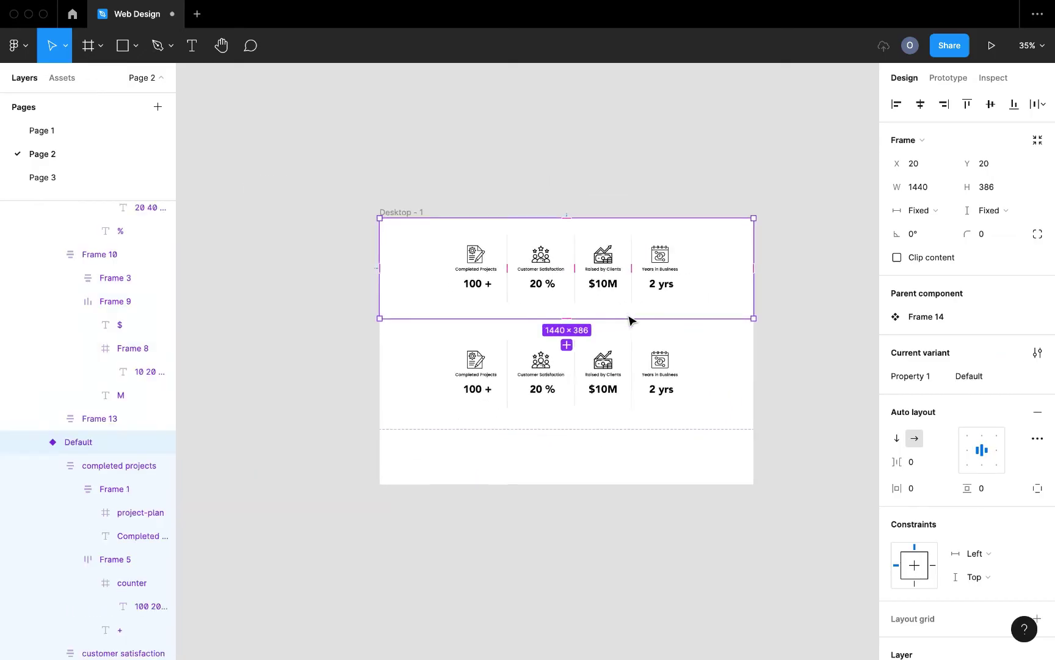
pyautogui.doubleClick(478, 393)
pyautogui.doubleClick(478, 394)
pyautogui.scroll(5, 480, 395)
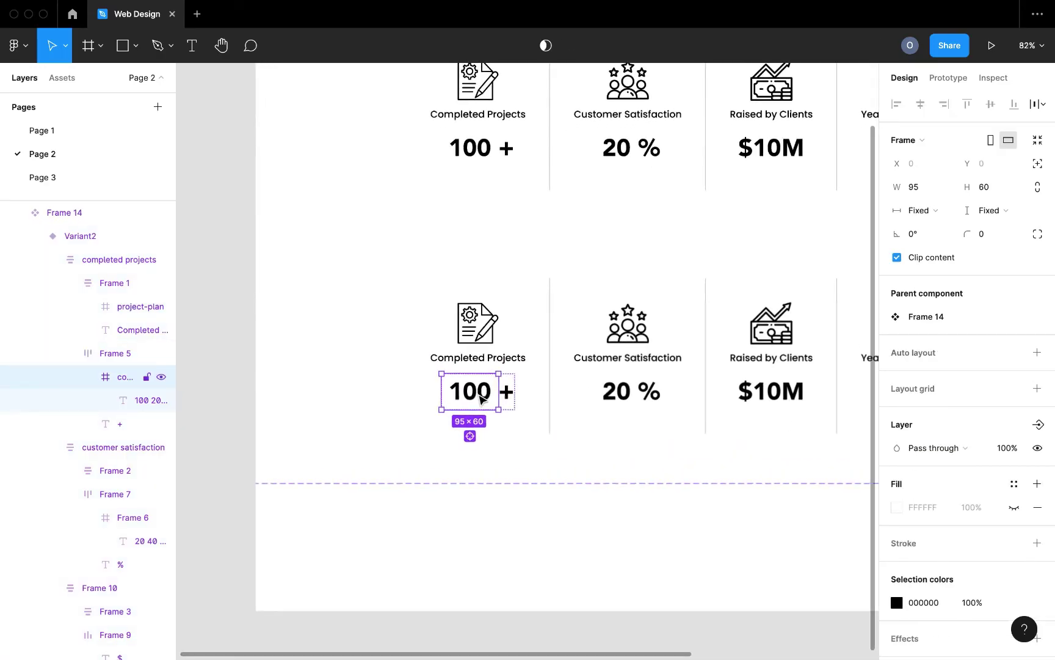
pyautogui.click(149, 400)
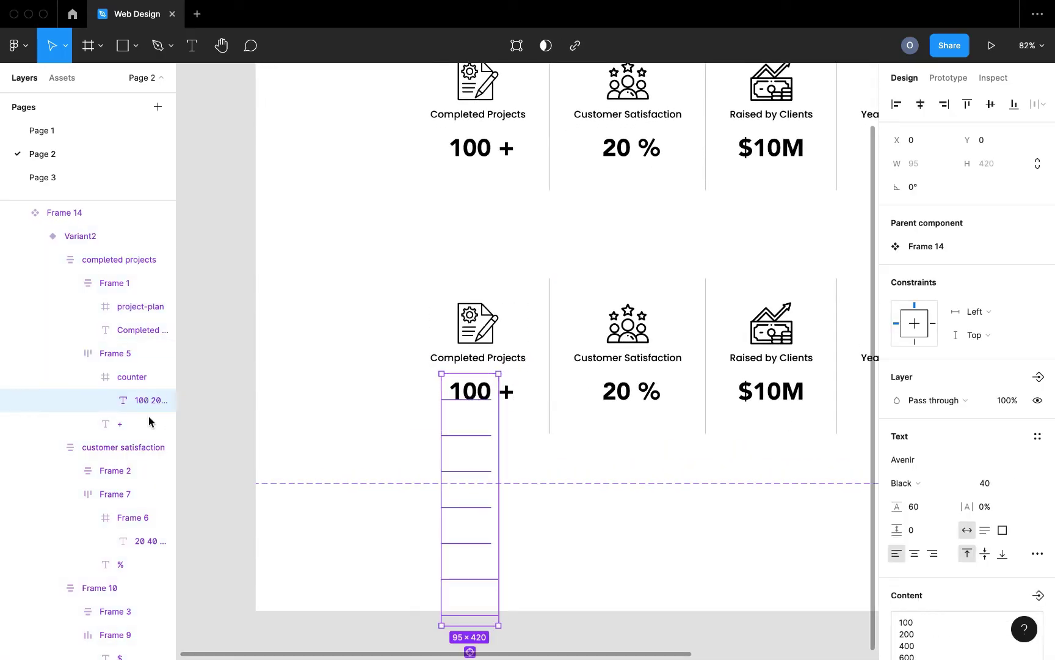
pyautogui.scroll(-3, 320, 324)
pyautogui.click(329, 325)
pyautogui.scroll(5, 462, 319)
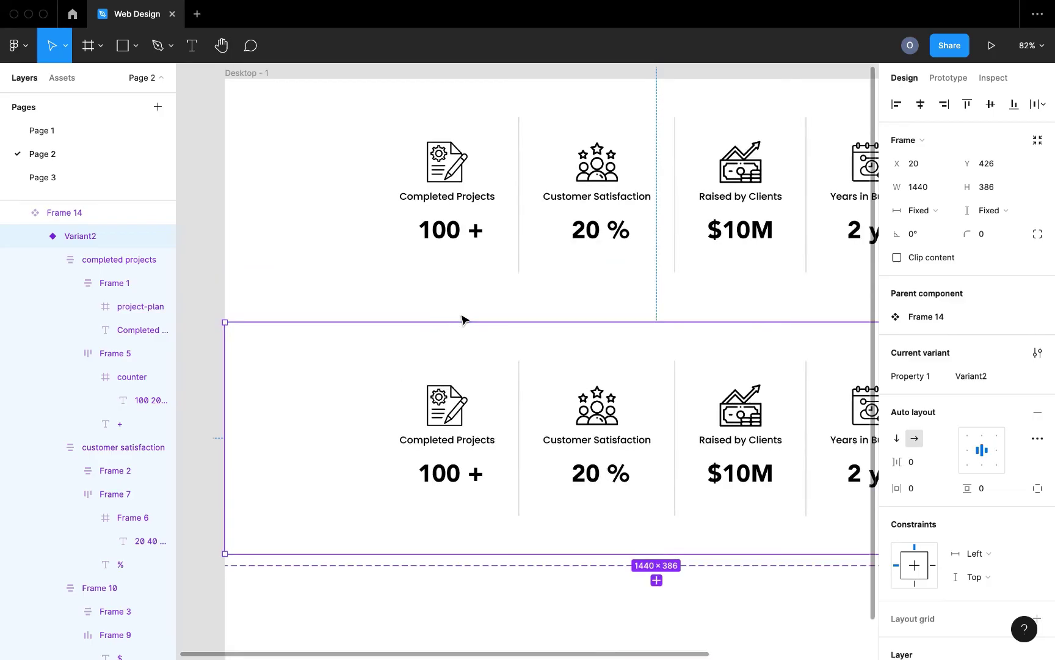
pyautogui.scroll(4, 463, 318)
pyautogui.hscroll(2, 446, 322)
pyautogui.scroll(-5, 409, 386)
pyautogui.hscroll(-1, 409, 386)
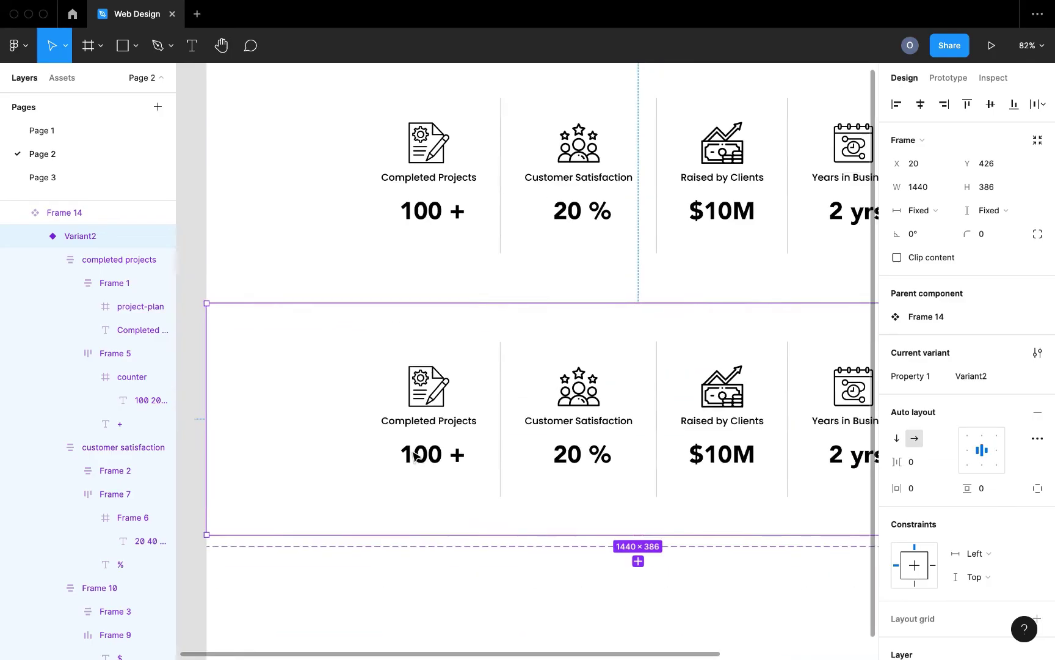
# Step: Raise the stacked number text in the second variant's Completed Projects counter through Y -60, -120, -180 and -300 to -360
pyautogui.keyDown('super'); pyautogui.click(437, 436); pyautogui.keyUp('super')
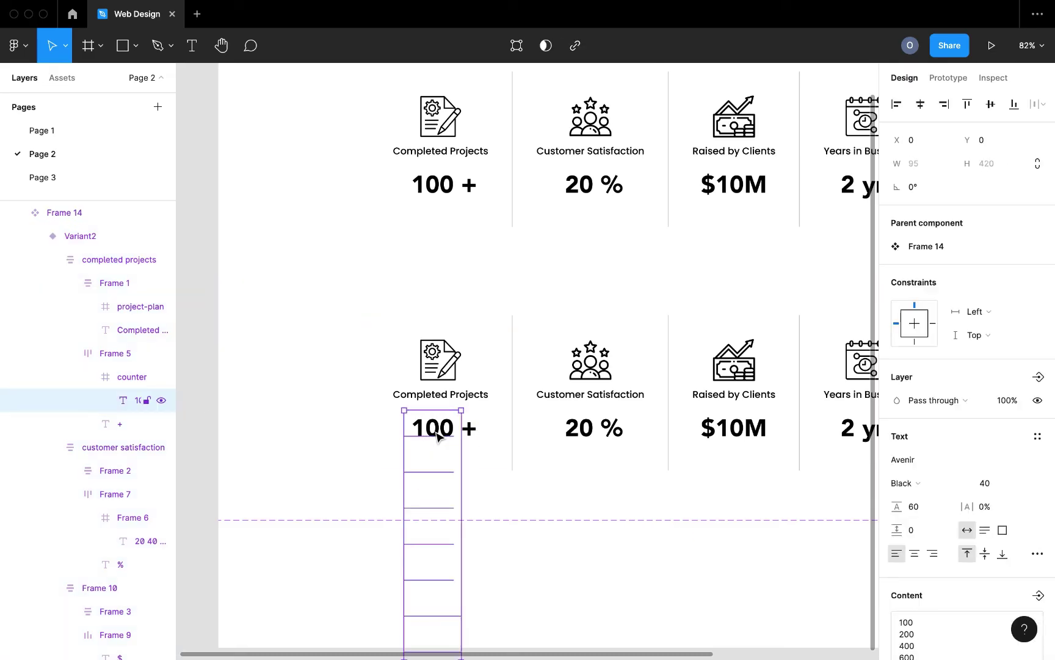
pyautogui.doubleClick(435, 431)
pyautogui.click(443, 431)
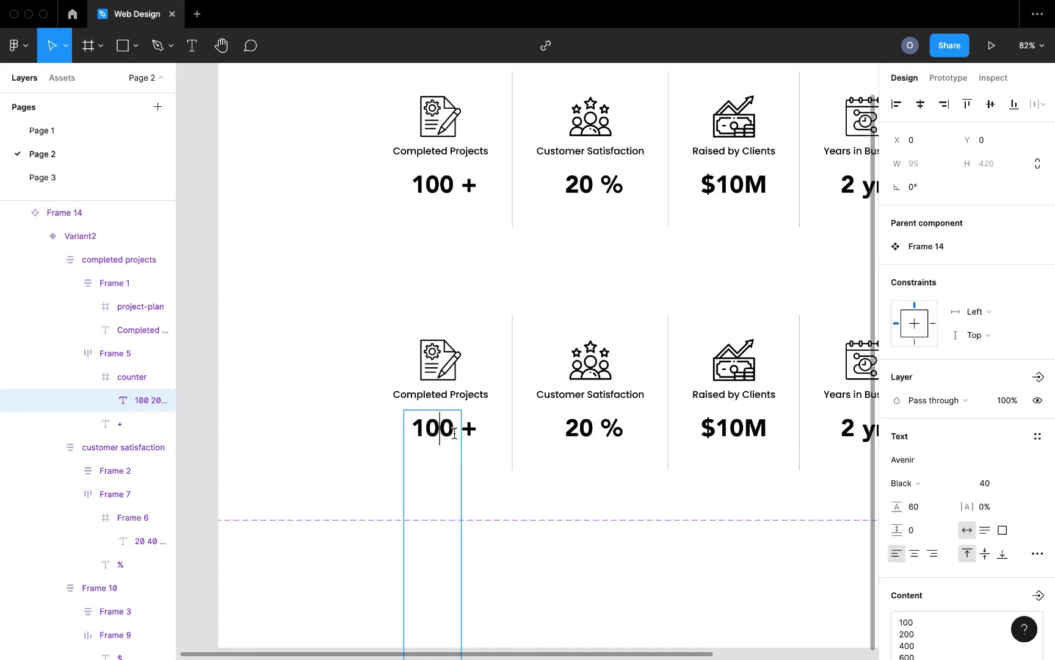
pyautogui.press('Escape')
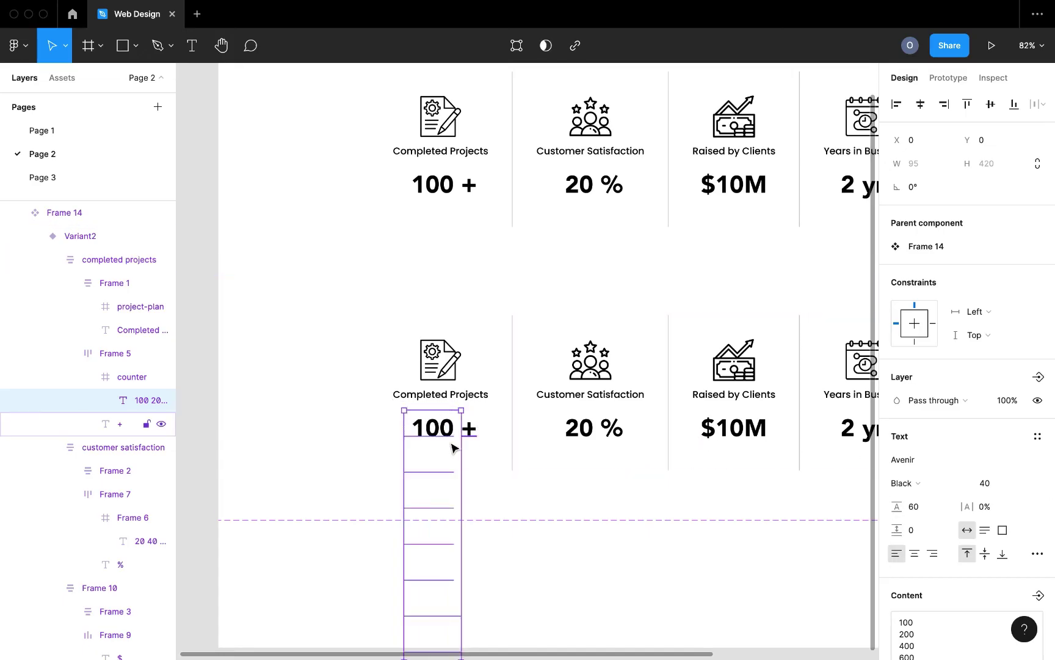
pyautogui.click(992, 148)
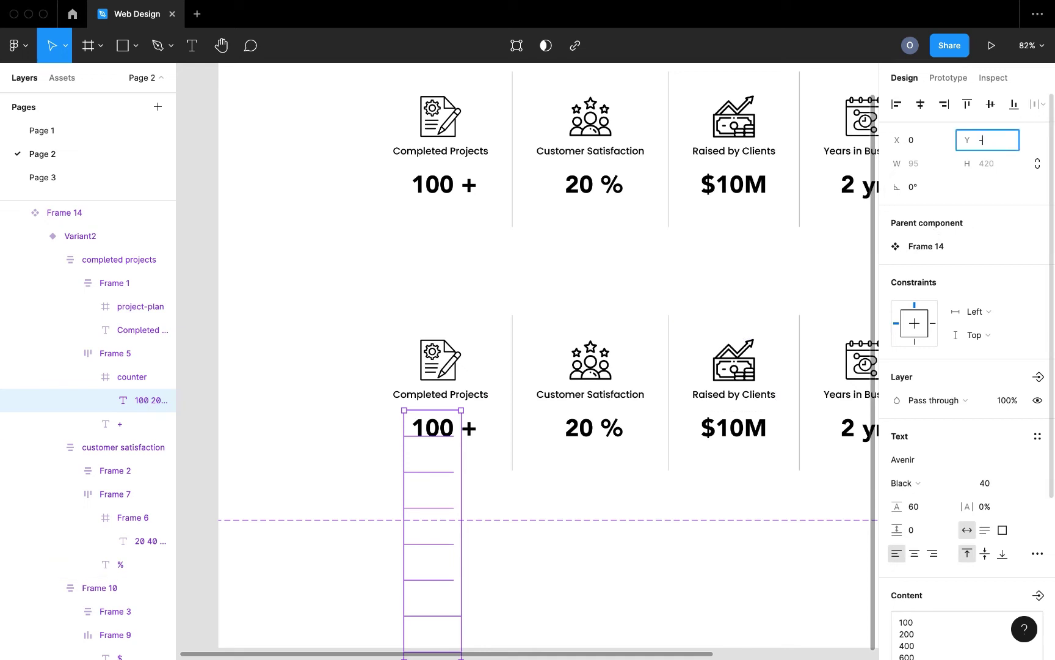
pyautogui.write('-60')
pyautogui.press('Return')
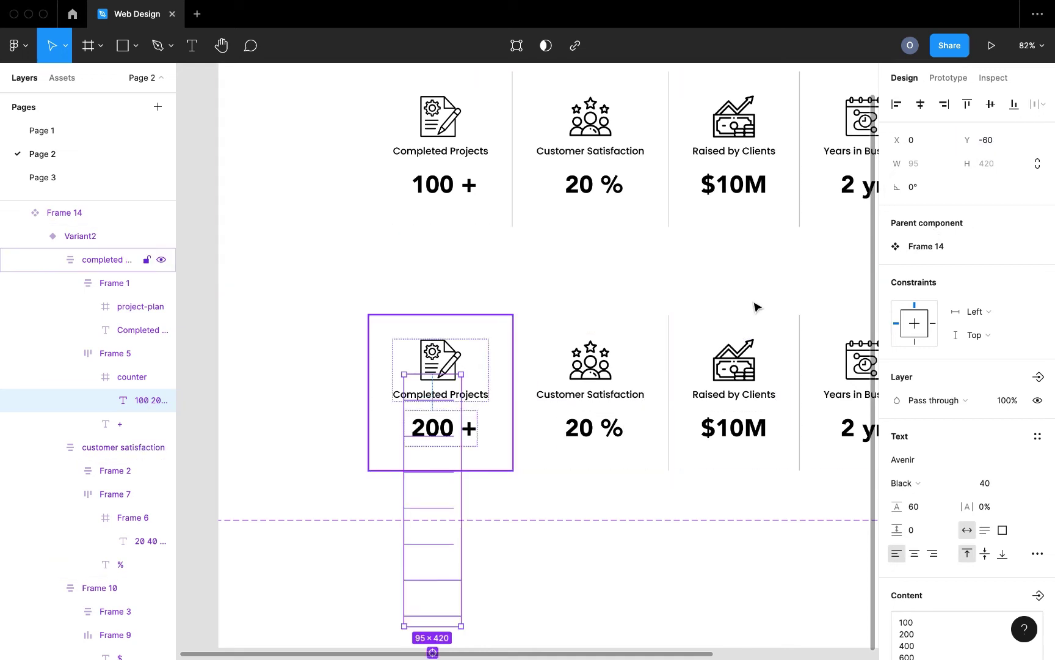
pyautogui.click(1001, 142)
pyautogui.write('-1')
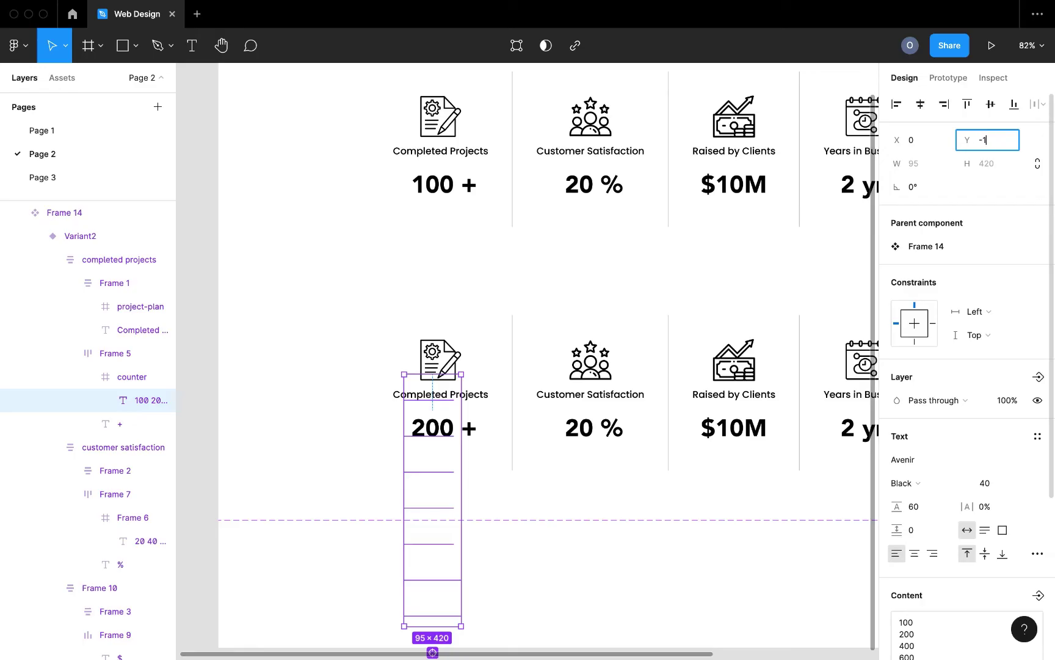
pyautogui.write('20')
pyautogui.press('Return')
pyautogui.click(1002, 144)
pyautogui.write('-')
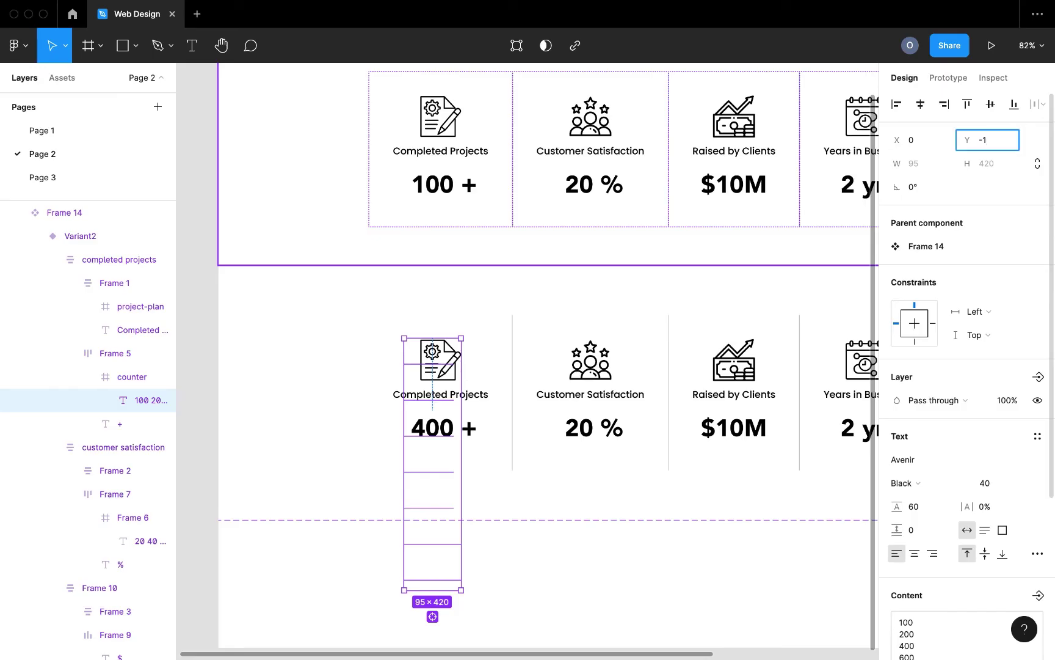
pyautogui.write('180')
pyautogui.press('Return')
pyautogui.click(998, 143)
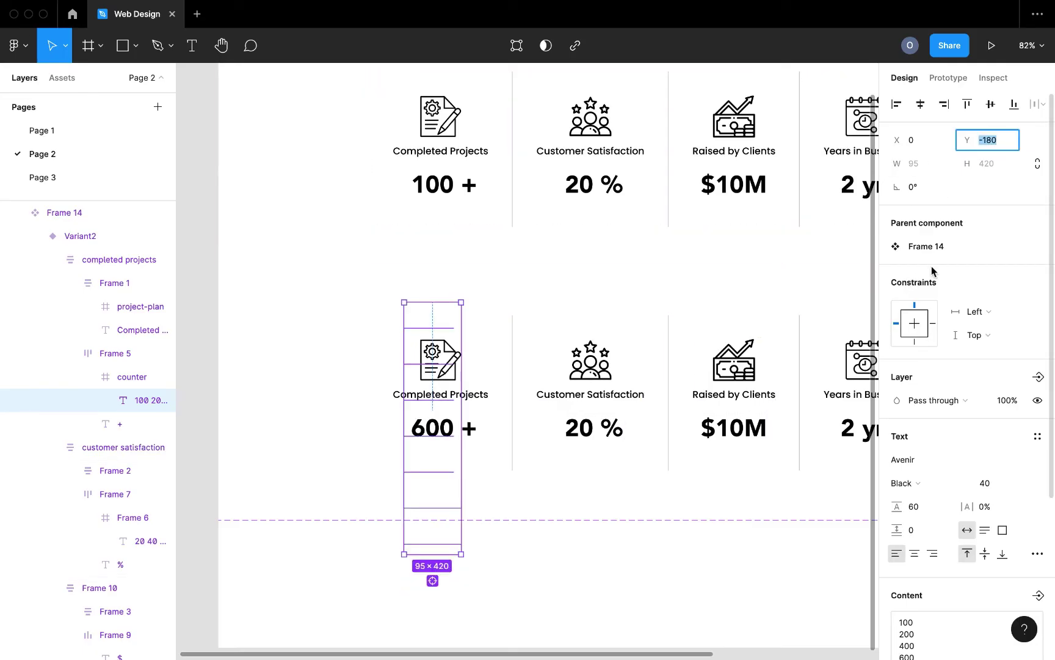
pyautogui.write('-')
pyautogui.write('2')
pyautogui.press('BackSpace')
pyautogui.write('300')
pyautogui.press('Return')
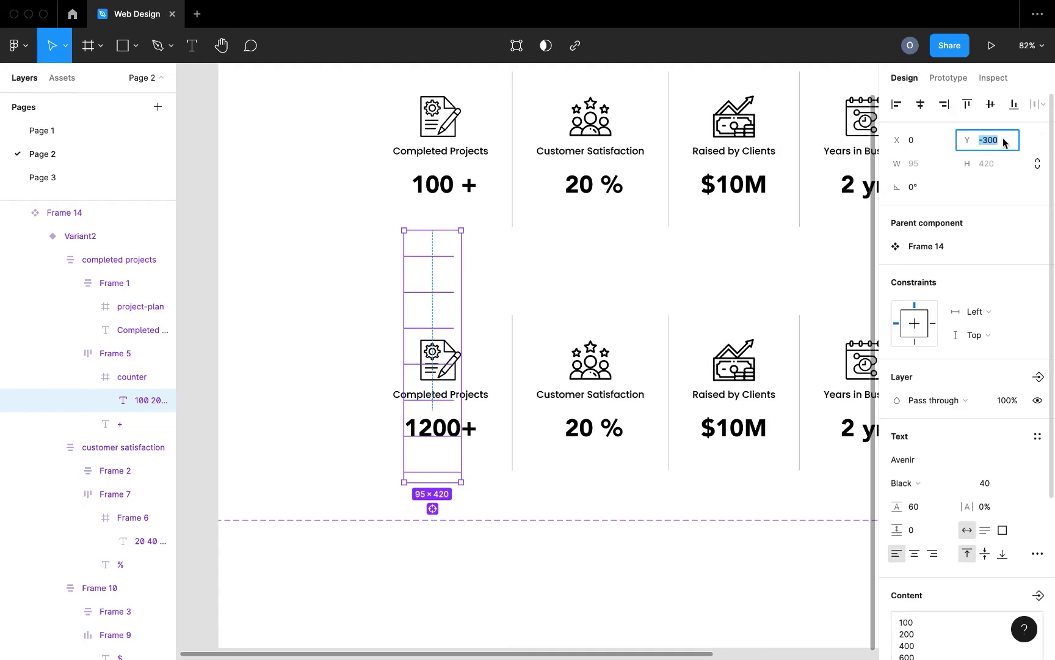
pyautogui.write('-360')
pyautogui.press('Return')
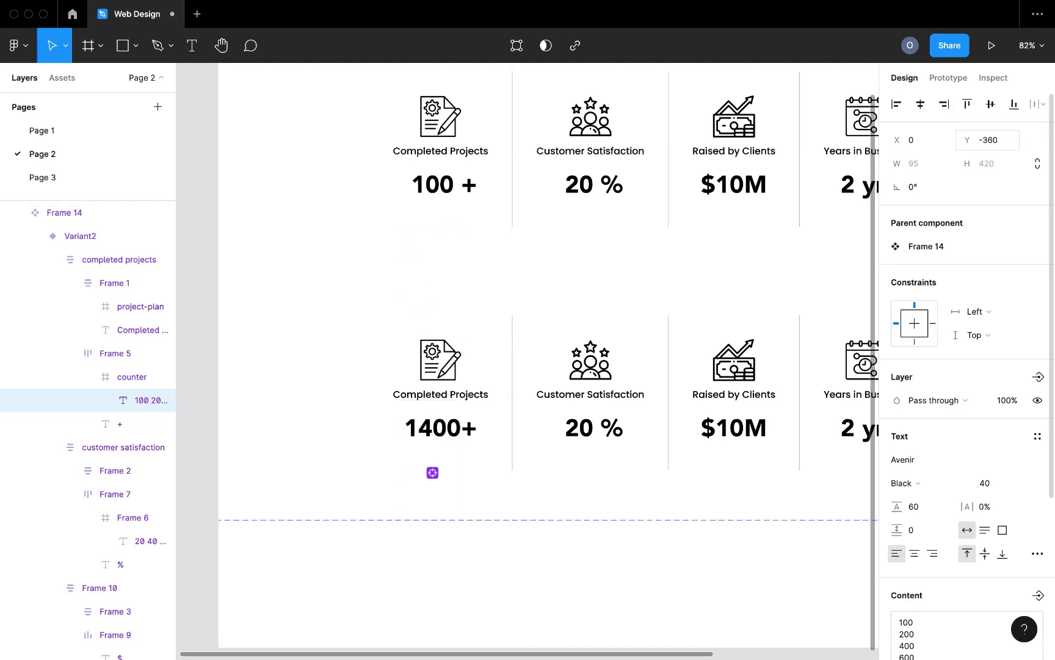
pyautogui.press('Escape')
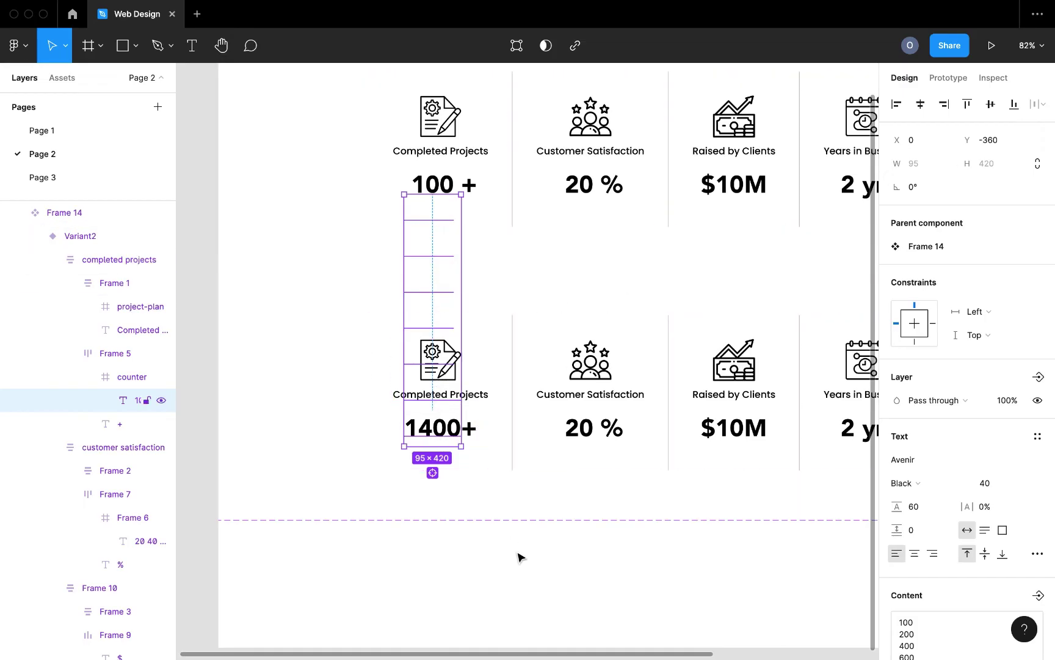
pyautogui.click(526, 566)
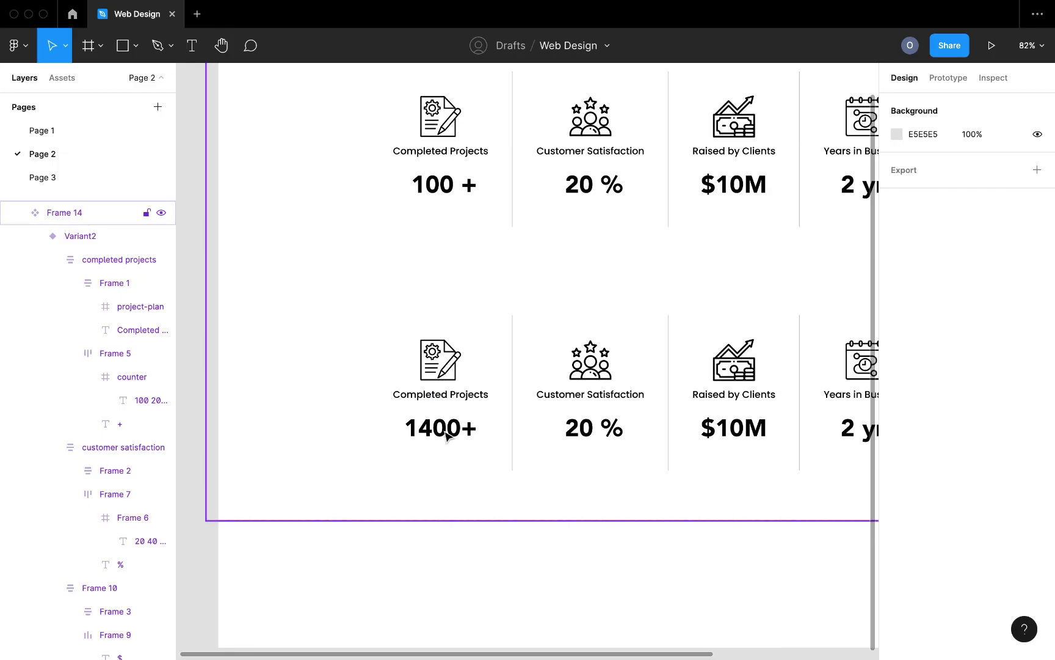
# Step: Set the stacked number text in the second variant's Customer Satisfaction counter to Y -240
pyautogui.hscroll(3, 452, 435)
pyautogui.keyDown('super'); pyautogui.click(534, 428); pyautogui.keyUp('super')
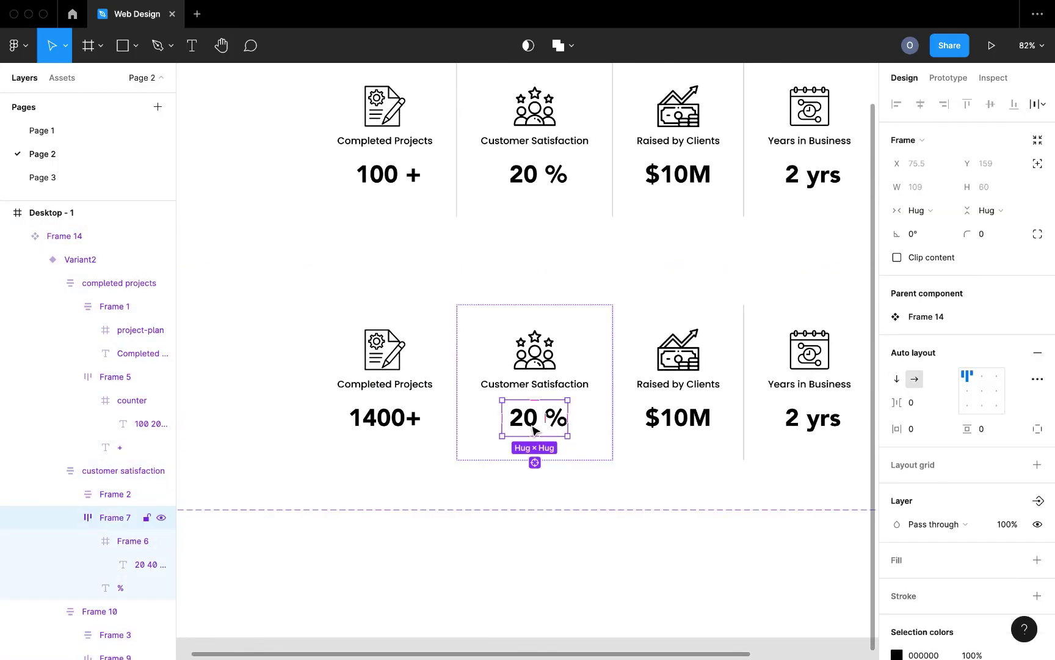
pyautogui.press('Return')
pyautogui.press('Return')
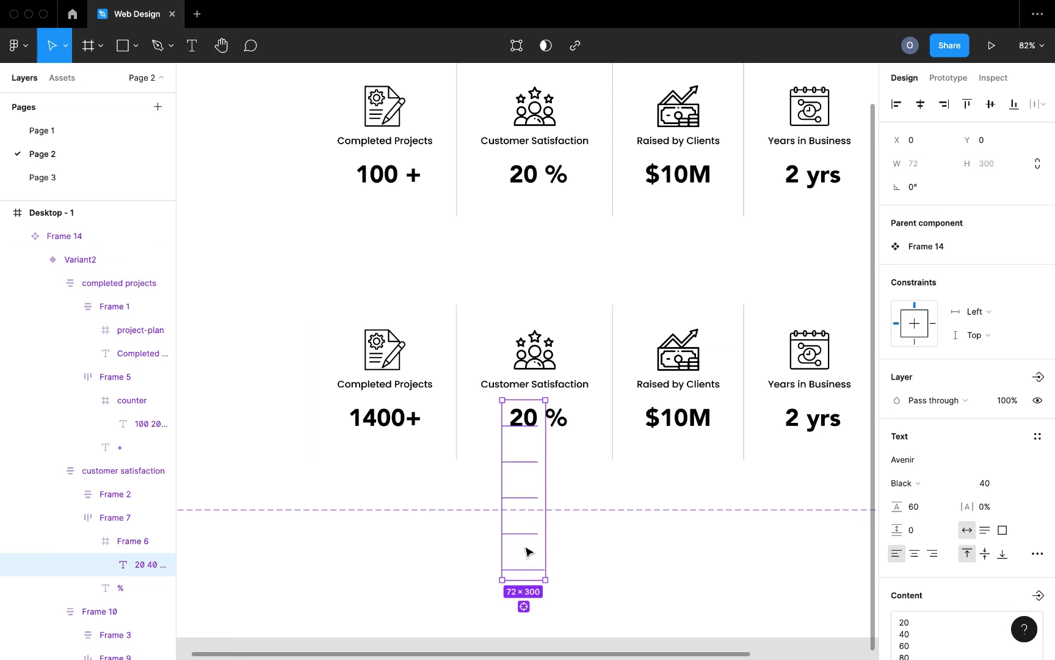
pyautogui.click(995, 144)
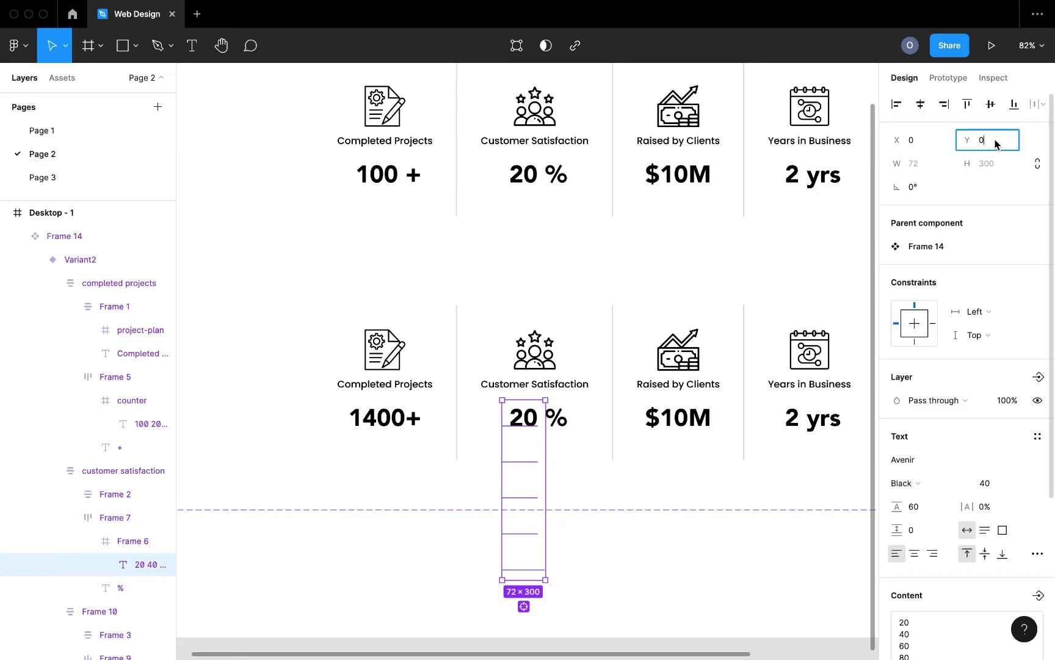
pyautogui.write('-240')
pyautogui.press('Return')
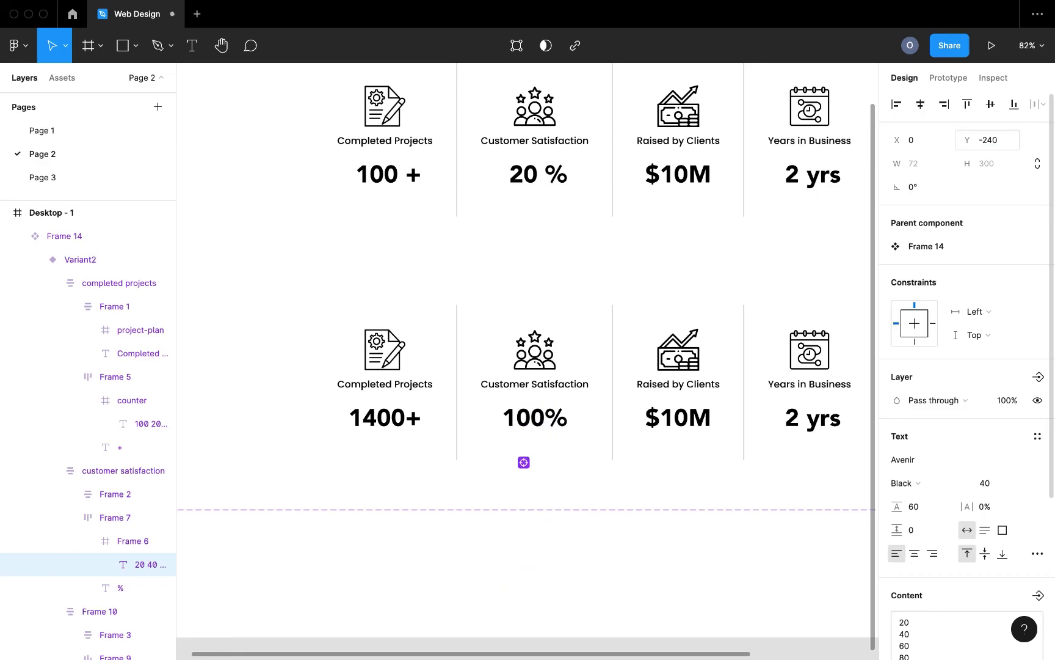
# Step: Set the stacked number text in the second variant's Raised by Clients counter to Y -200
pyautogui.click(685, 426)
pyautogui.doubleClick(682, 420)
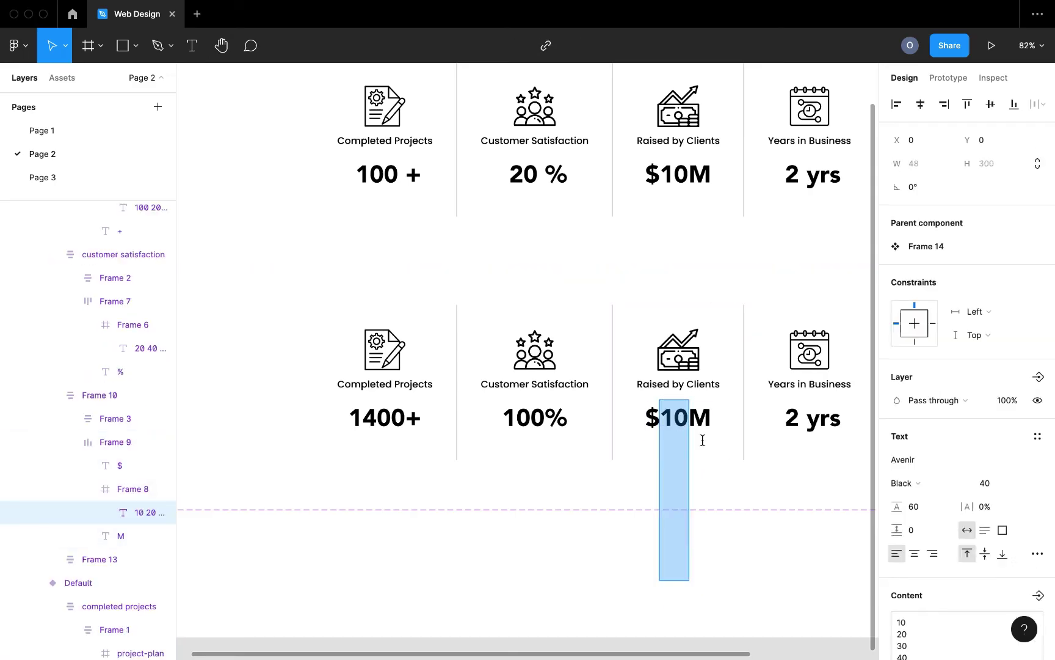
pyautogui.press('Escape')
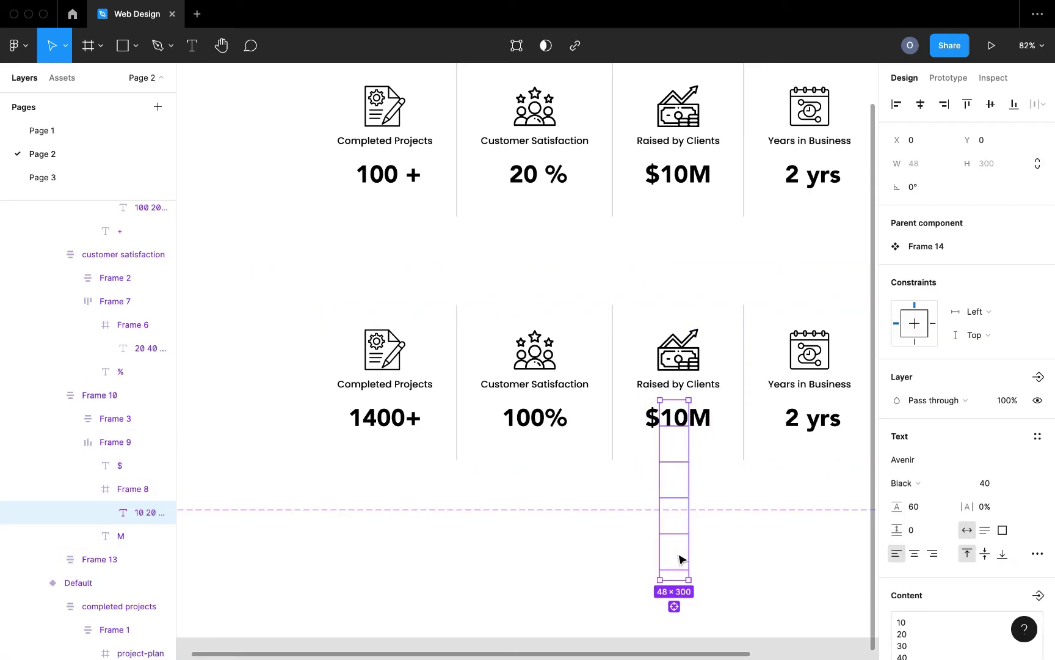
pyautogui.click(986, 146)
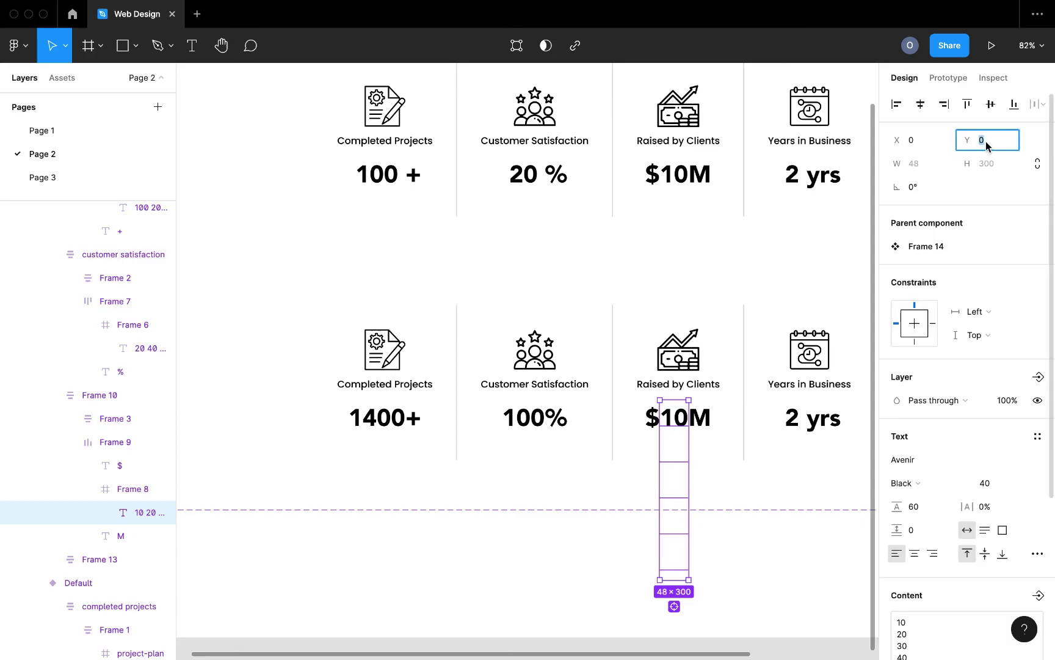
pyautogui.press('Return')
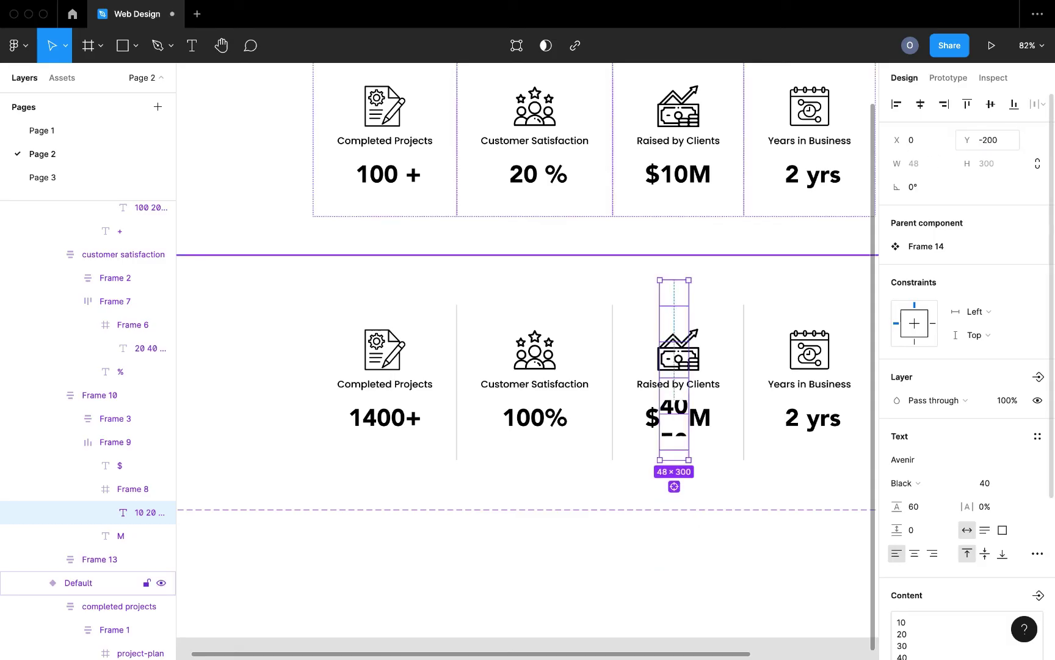
# Step: Set the stacked number text in the second variant's Raised by Clients counter to Y -240
pyautogui.click(997, 145)
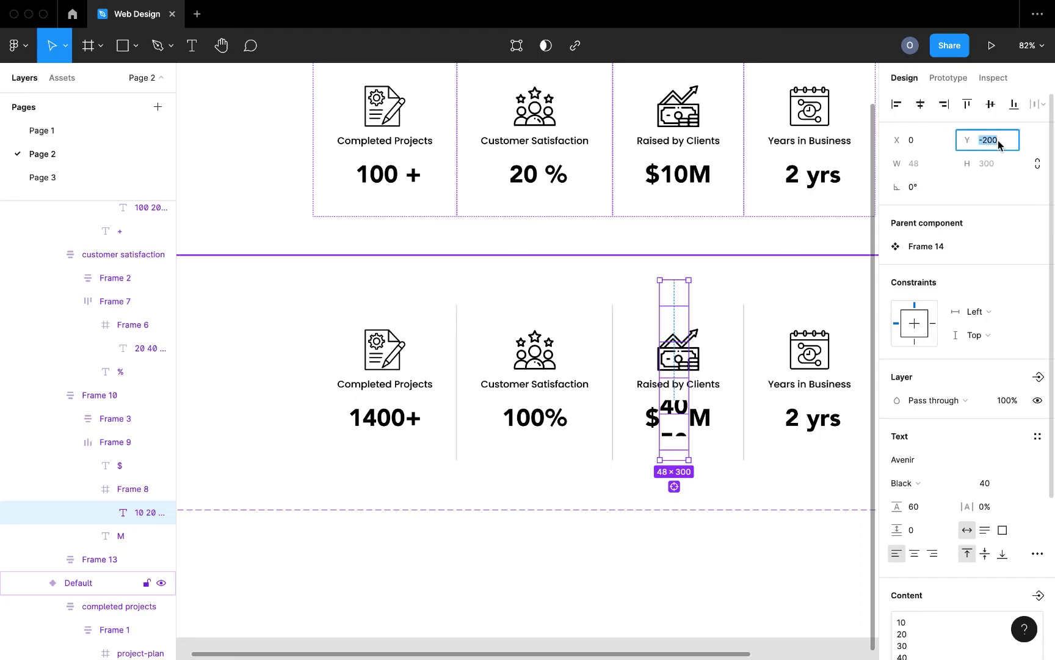
pyautogui.write('-240')
pyautogui.press('Return')
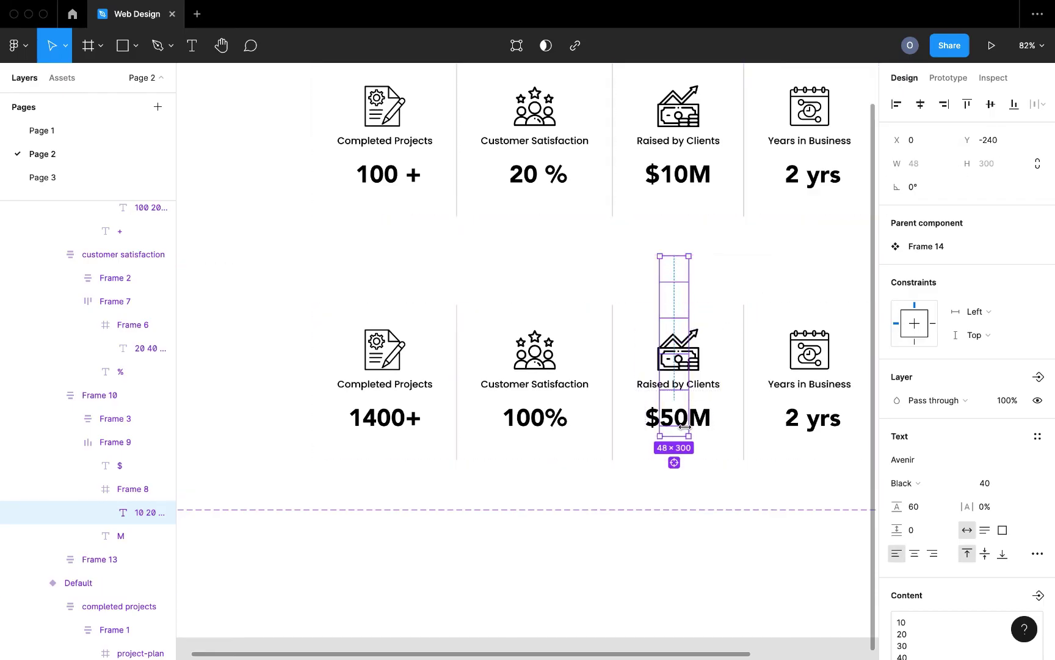
# Step: Set the stacked number text in the second variant's Years in Business counter to Y -600
pyautogui.click(800, 427)
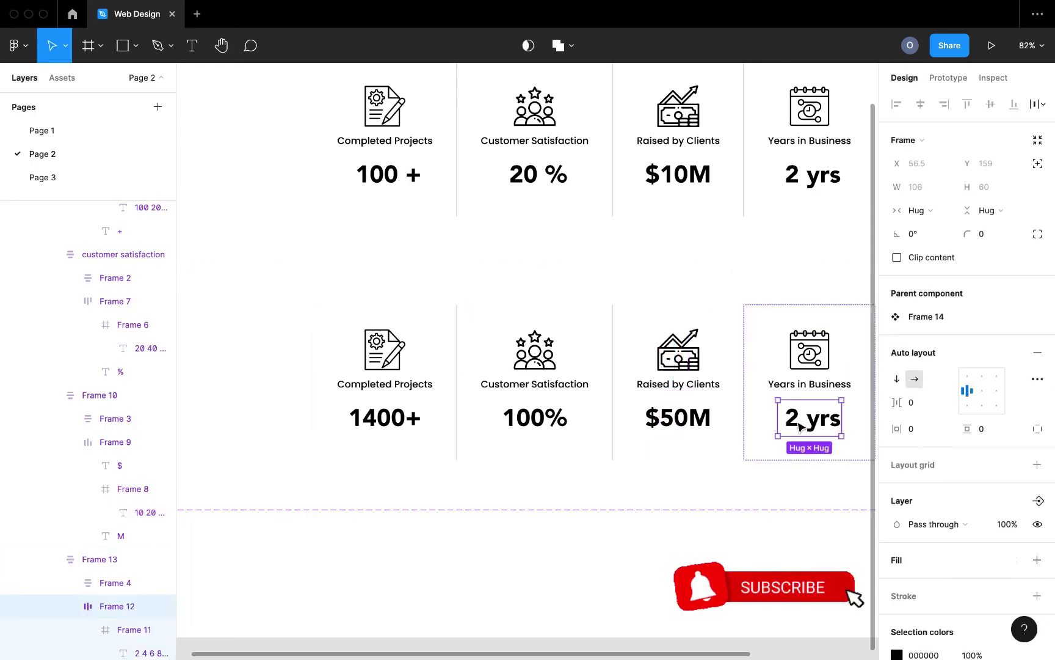
pyautogui.doubleClick(794, 427)
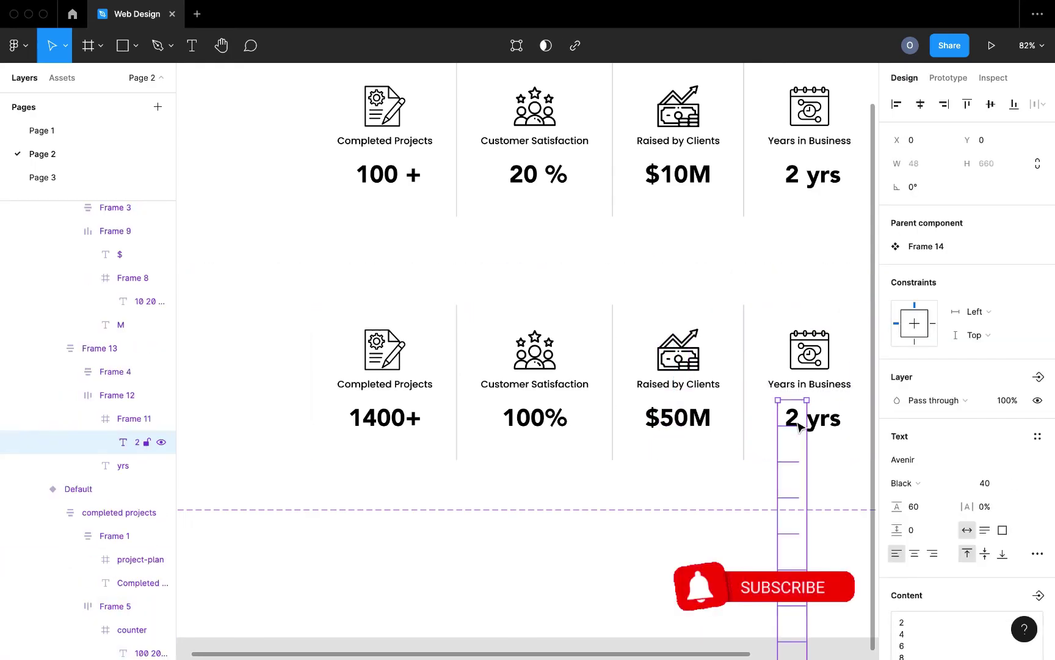
pyautogui.scroll(-3, 792, 453)
pyautogui.hscroll(2, 792, 454)
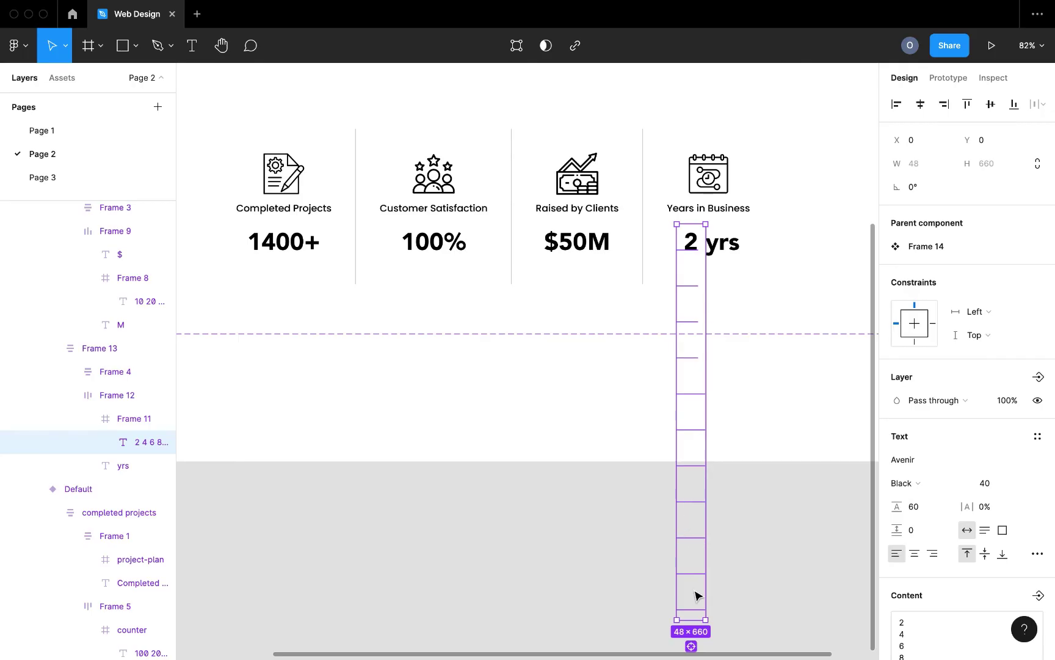
pyautogui.click(1002, 138)
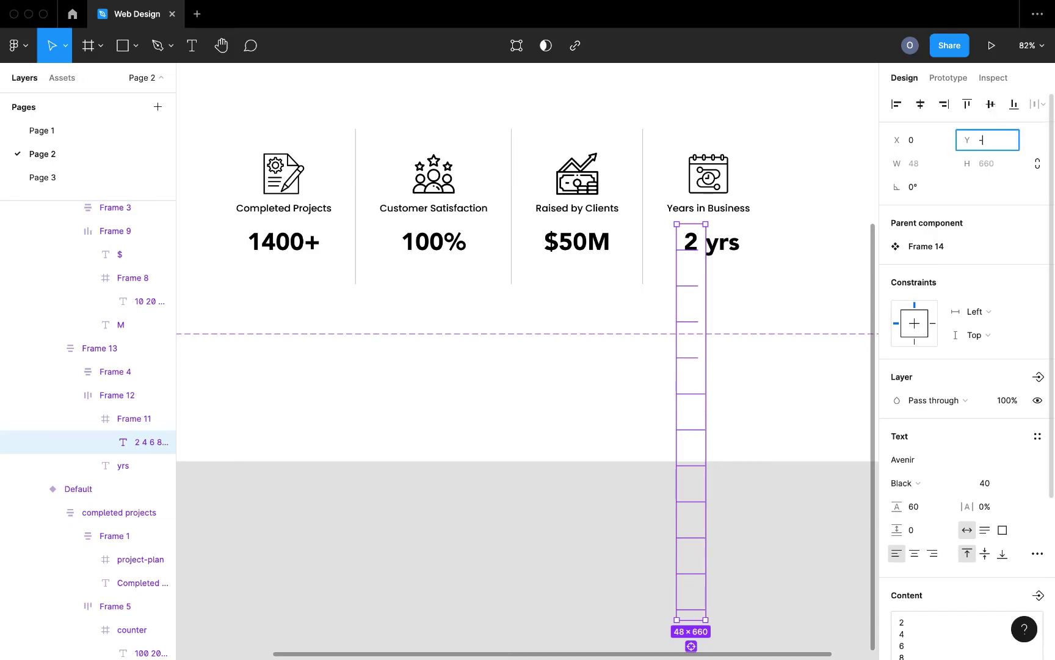
pyautogui.press('Return')
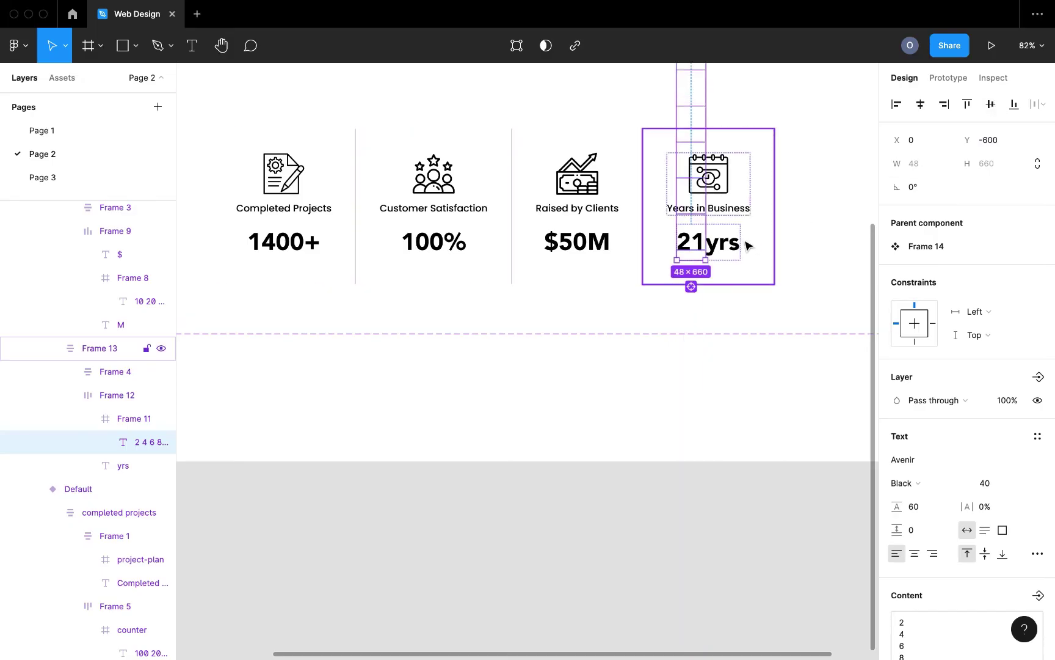
pyautogui.click(720, 389)
pyautogui.scroll(-5, 718, 393)
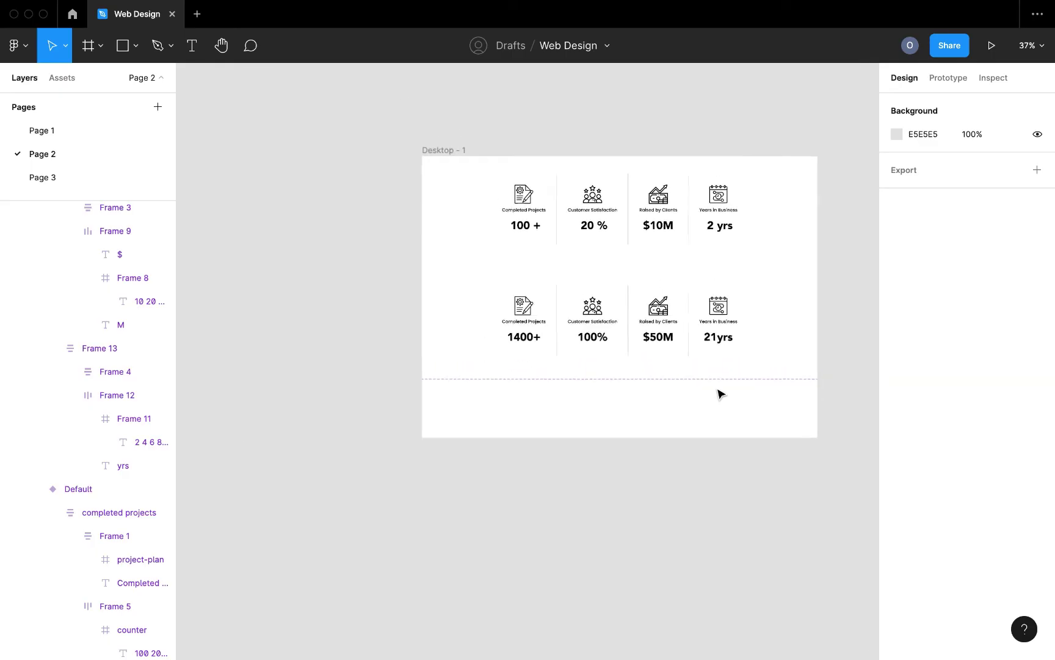
# Step: Move the Frame 14 component set out of the Desktop - 1 frame onto the empty canvas beside it
pyautogui.scroll(2, 701, 270)
pyautogui.click(701, 270)
pyautogui.click(595, 268)
pyautogui.scroll(2, 574, 267)
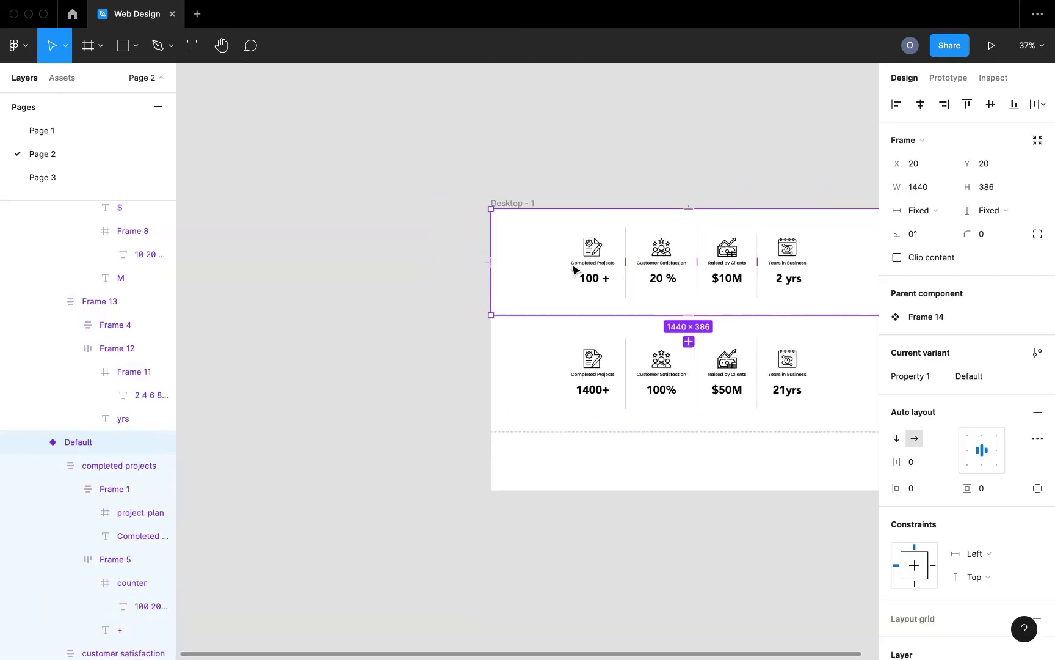
pyautogui.scroll(-4, 571, 265)
pyautogui.click(629, 333)
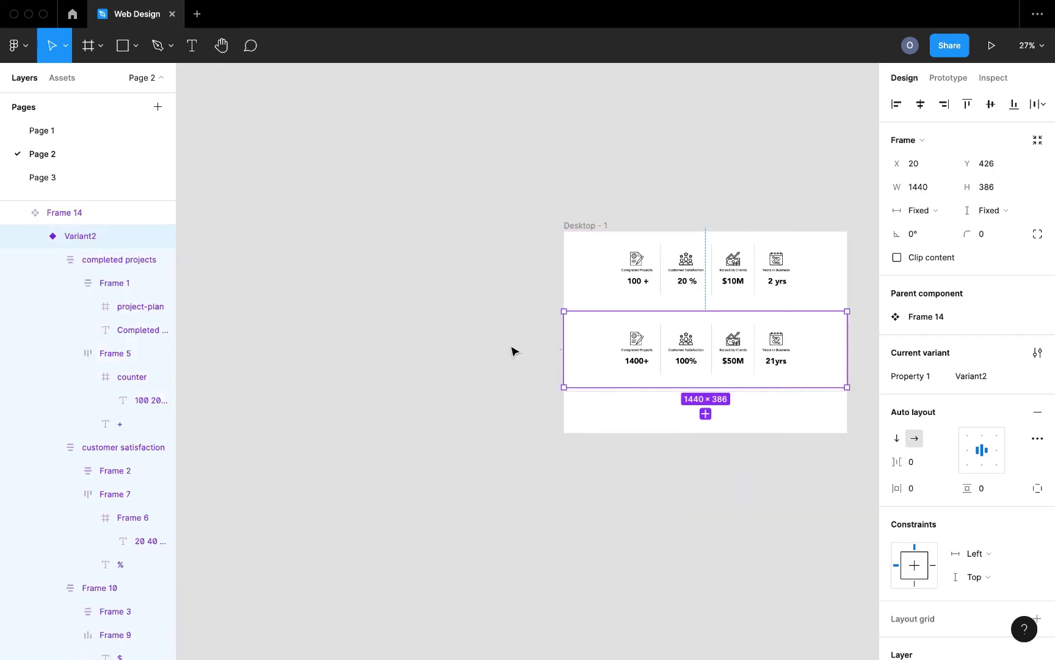
pyautogui.click(513, 349)
pyautogui.click(635, 334)
pyautogui.moveTo(637, 334); pyautogui.dragTo(341, 349)
pyautogui.scroll(4, 341, 348)
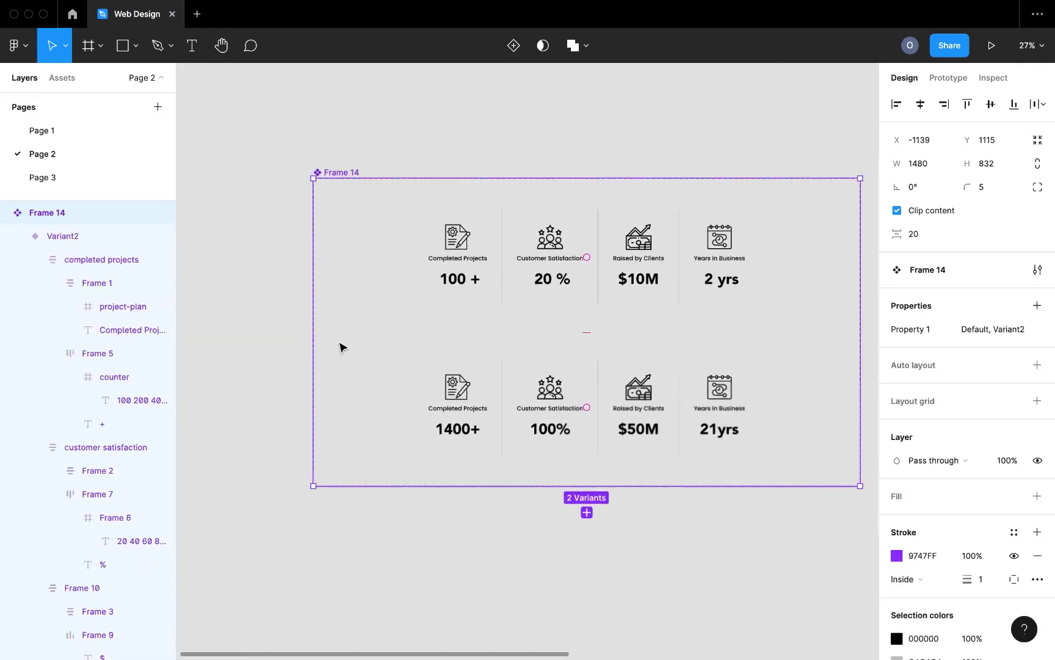
pyautogui.hscroll(2, 545, 425)
pyautogui.hscroll(-1, 595, 451)
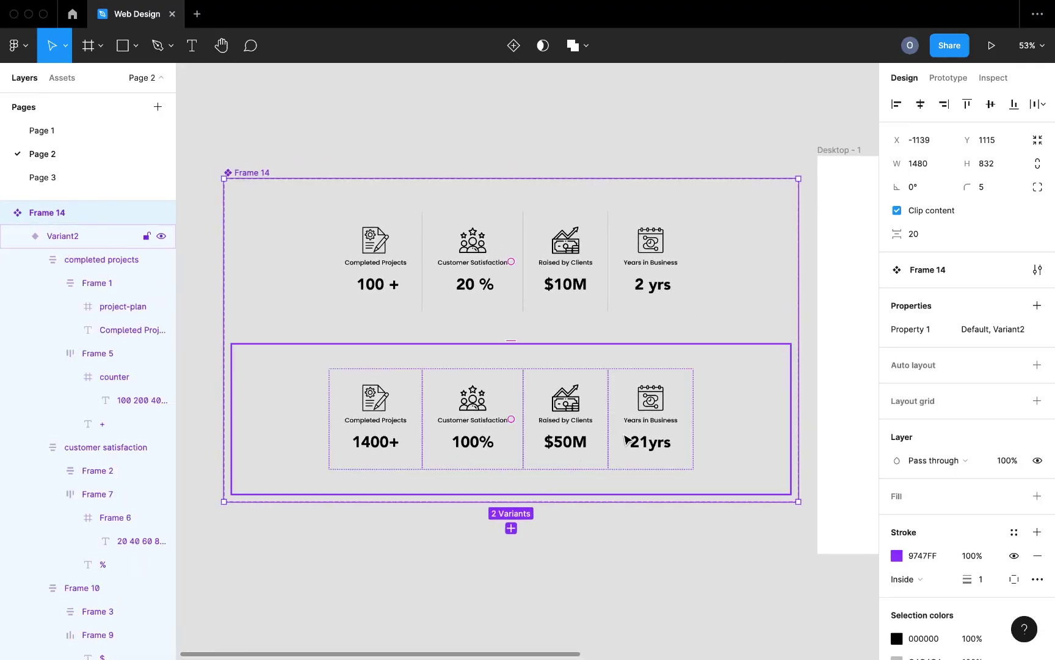
# Step: Link the Default variant to Variant2 with a Change to interaction triggered on Mouse enter
pyautogui.click(654, 291)
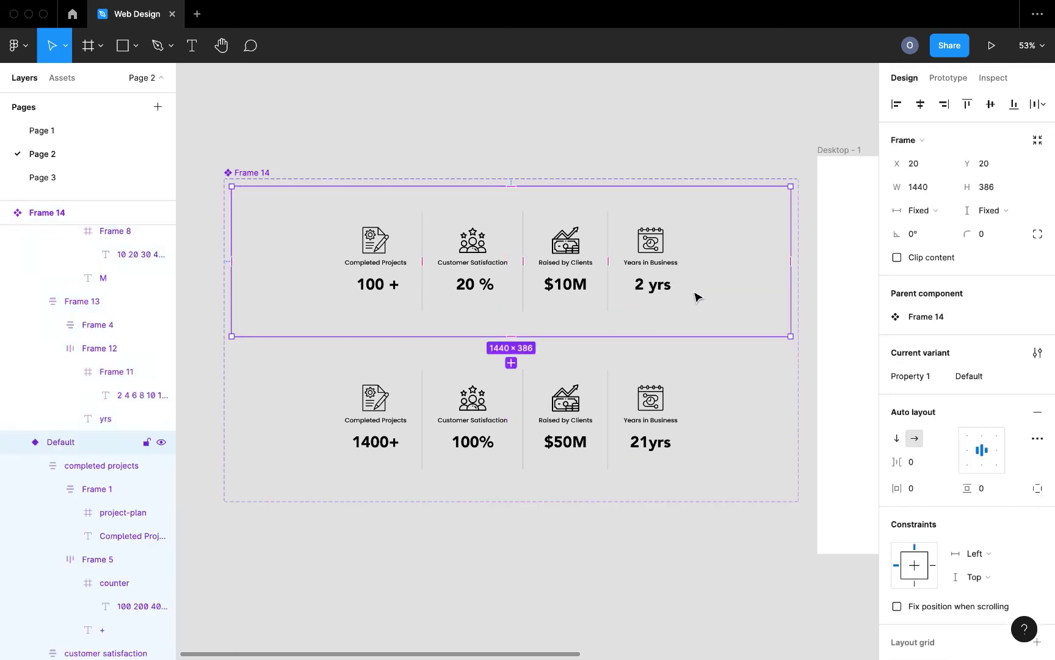
pyautogui.hscroll(3, 813, 202)
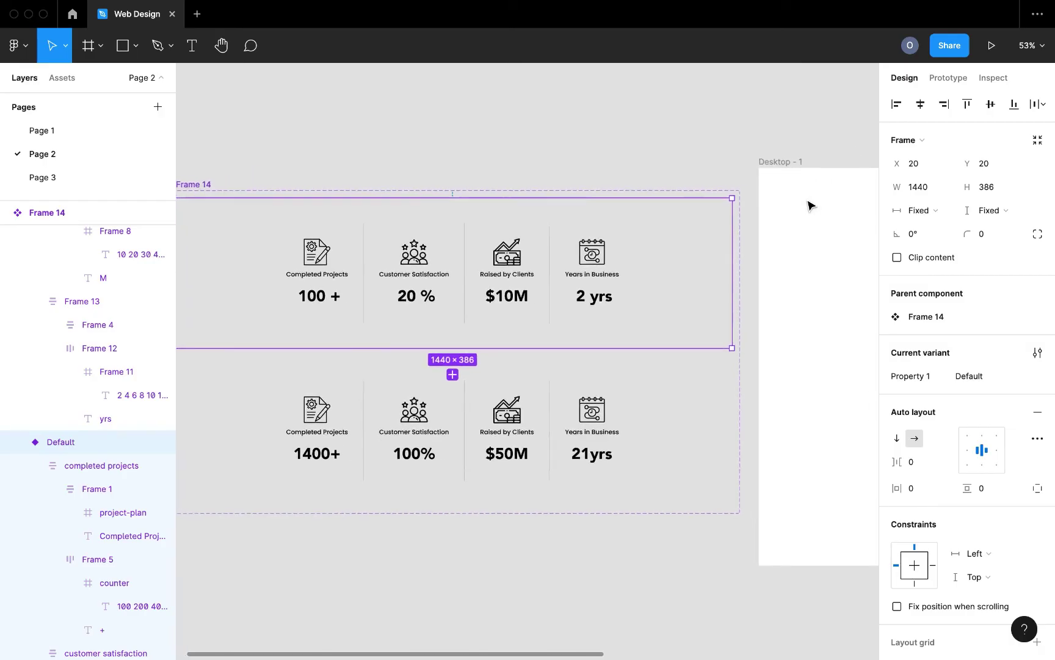
pyautogui.scroll(-5, 809, 204)
pyautogui.hscroll(2, 811, 205)
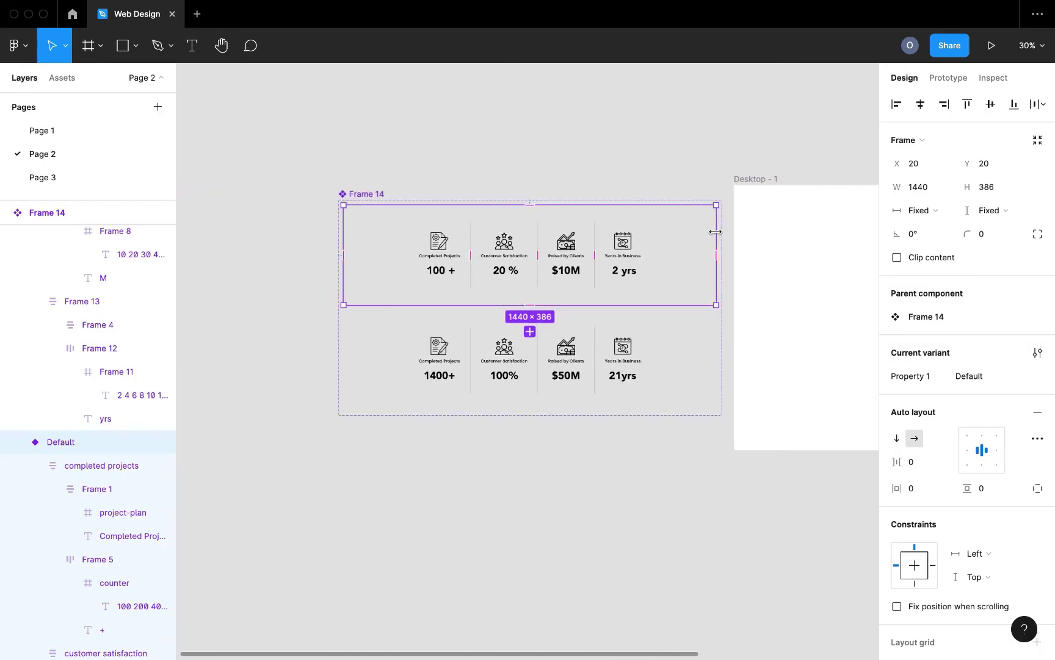
pyautogui.scroll(5, 716, 232)
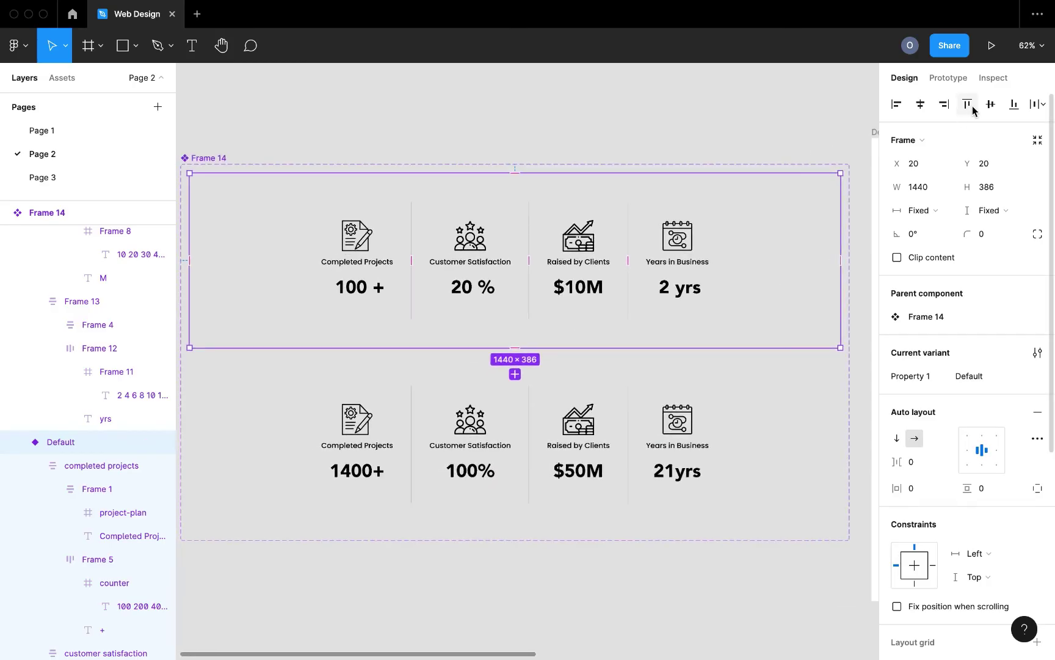
pyautogui.click(950, 78)
pyautogui.moveTo(841, 260); pyautogui.dragTo(625, 381)
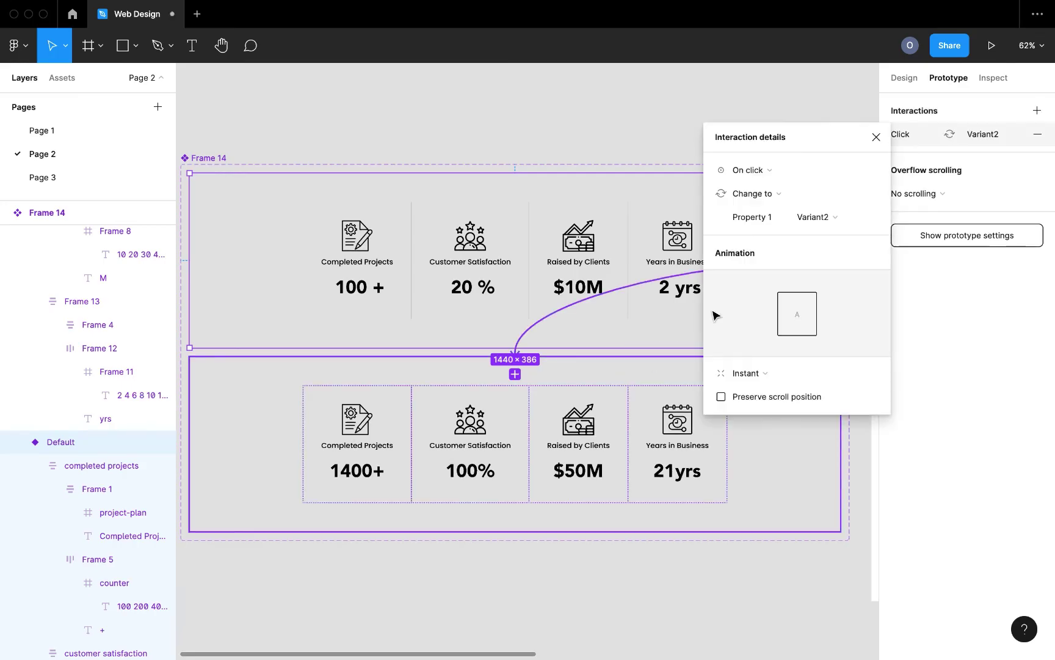
pyautogui.click(755, 174)
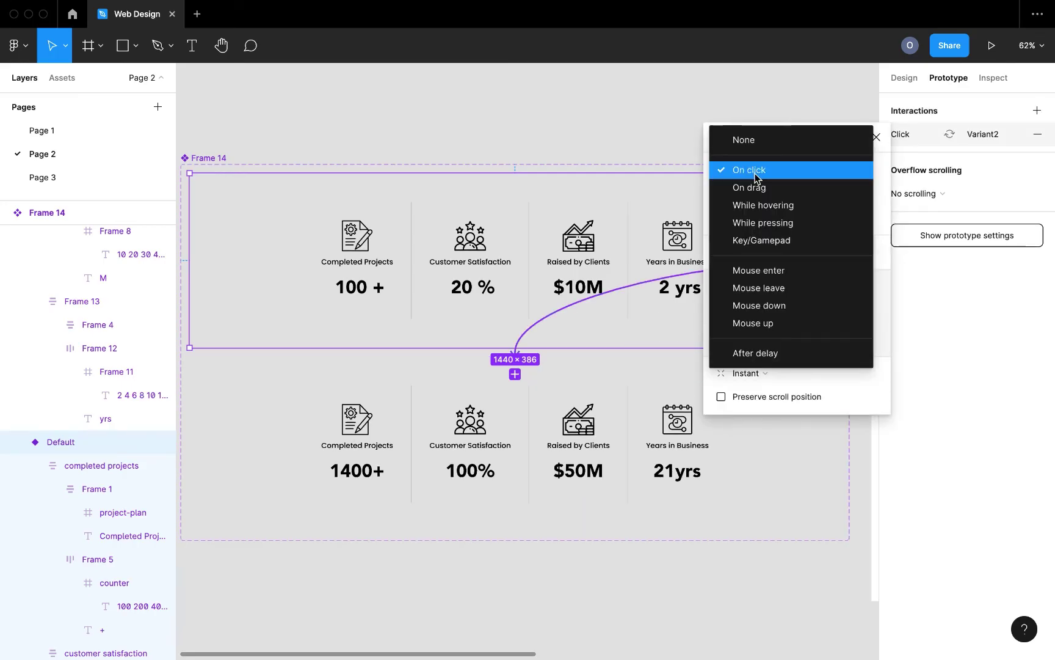
pyautogui.click(760, 276)
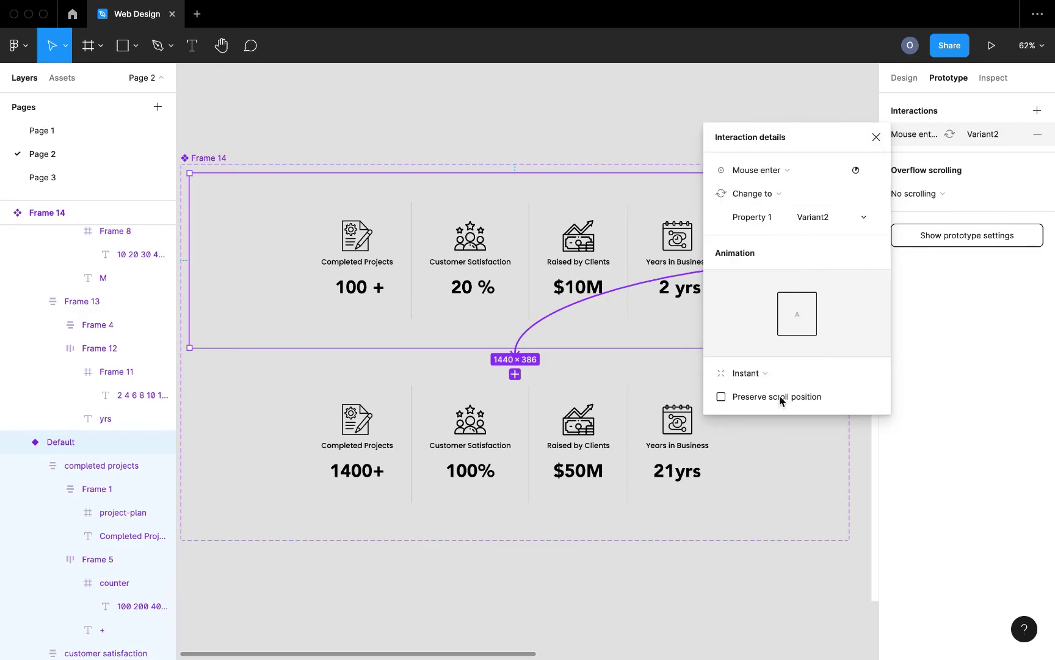
# Step: Animate the variant interaction with Smart animate, Ease out back easing and a 2000 ms duration
pyautogui.click(746, 370)
pyautogui.click(763, 414)
pyautogui.click(763, 401)
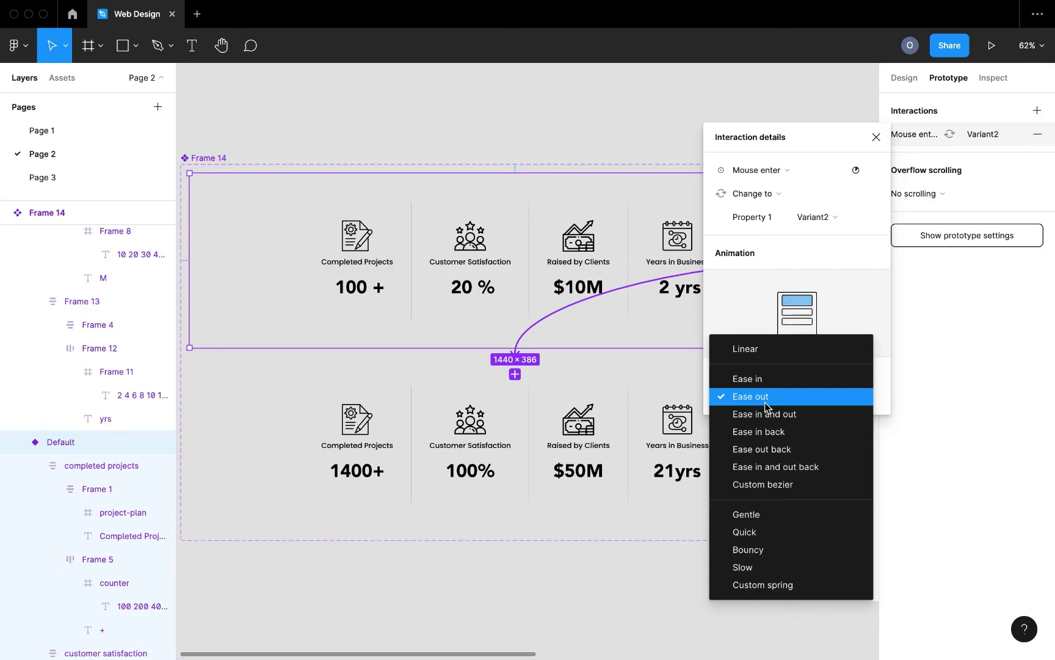
pyautogui.click(759, 450)
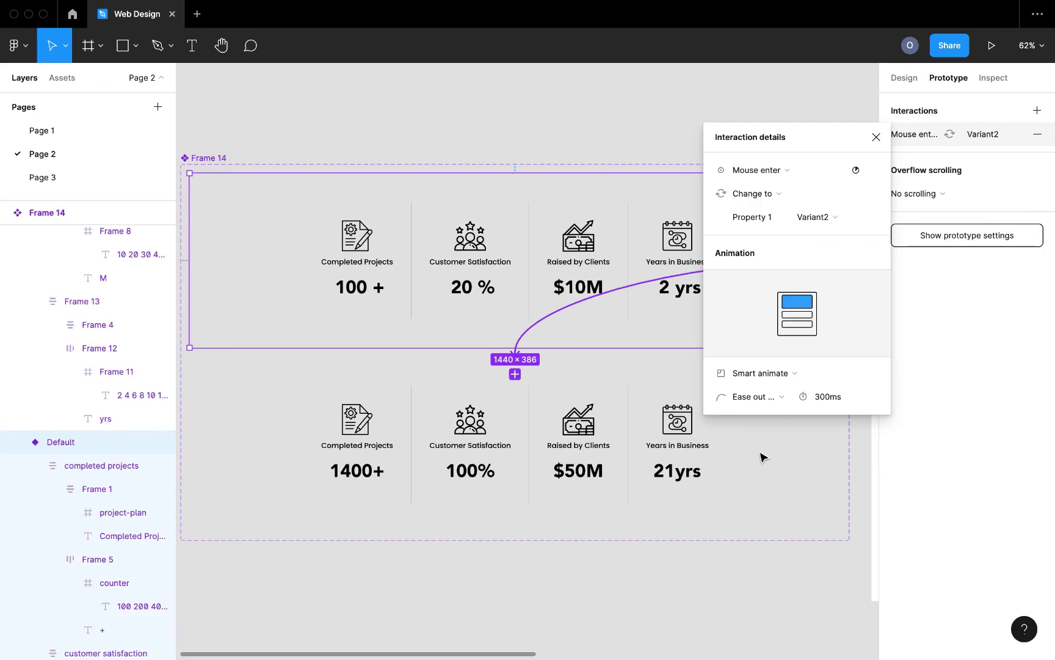
pyautogui.click(817, 399)
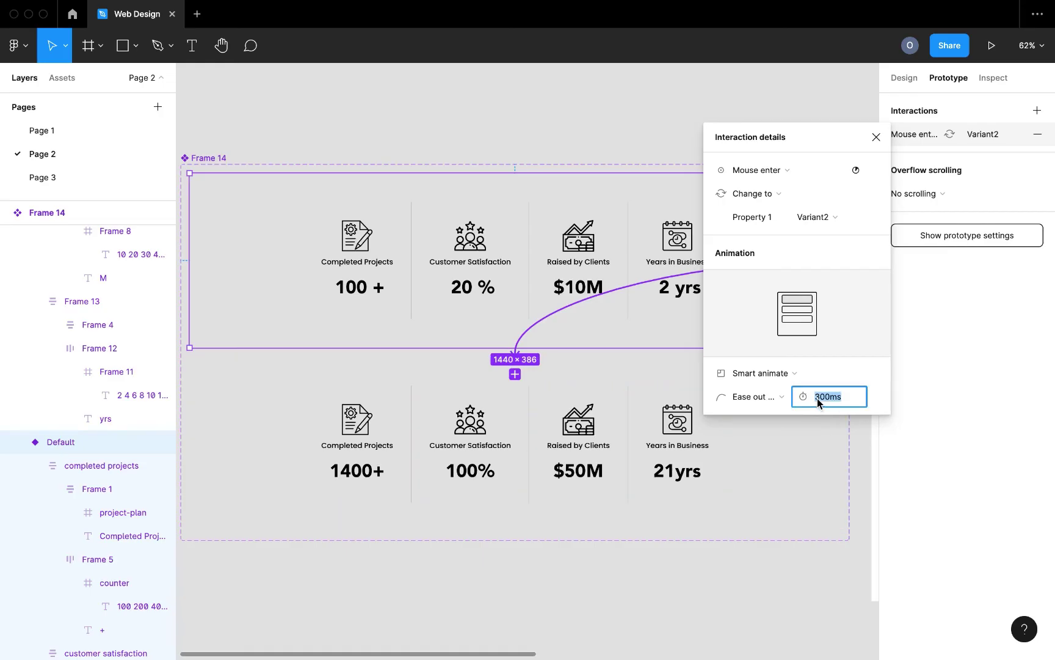
pyautogui.write('2000')
pyautogui.press('Return')
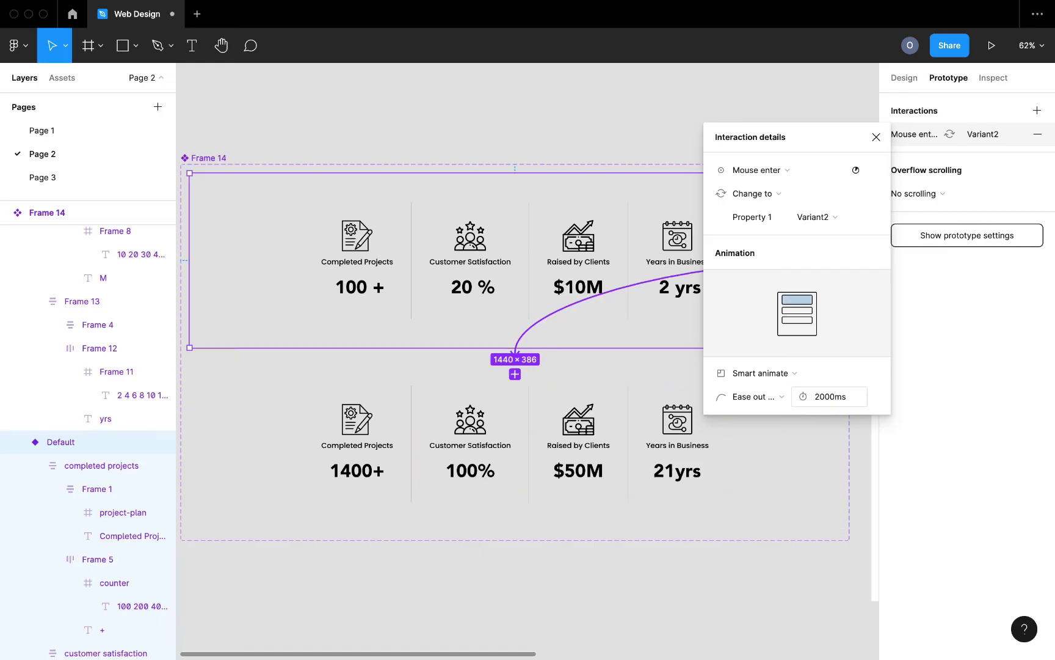
pyautogui.press('Escape')
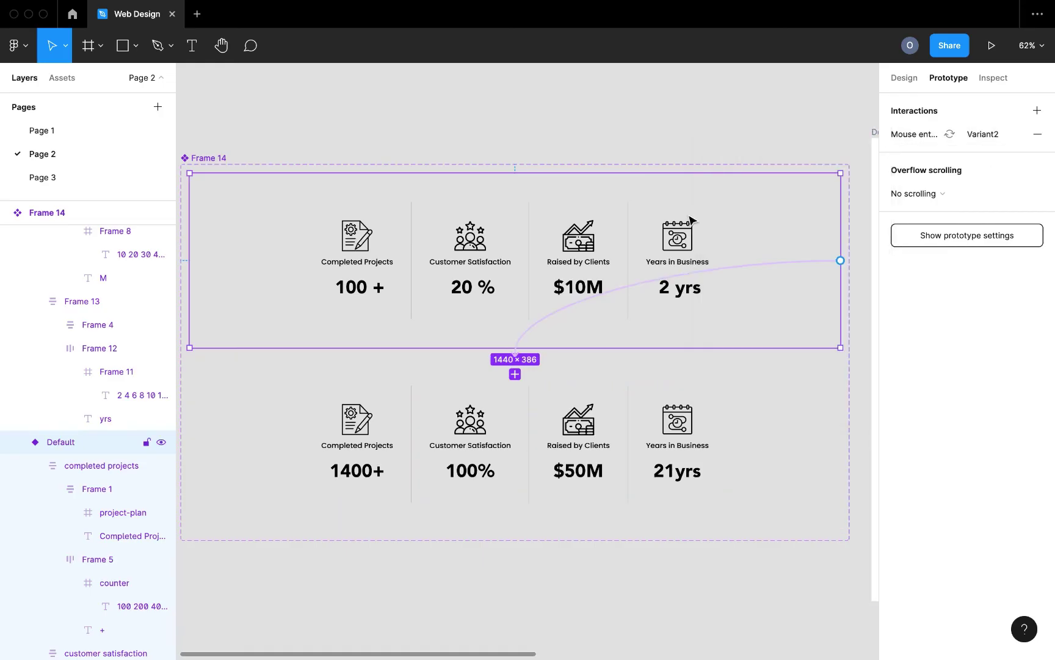
# Step: Place an instance of the Default variant across the middle of the Desktop - 1 frame
pyautogui.keyDown('ctrl'); pyautogui.scroll(-5, 691, 218); pyautogui.keyUp('ctrl')
pyautogui.hscroll(3, 611, 217)
pyautogui.scroll(1, 537, 216)
pyautogui.scroll(1, 538, 216)
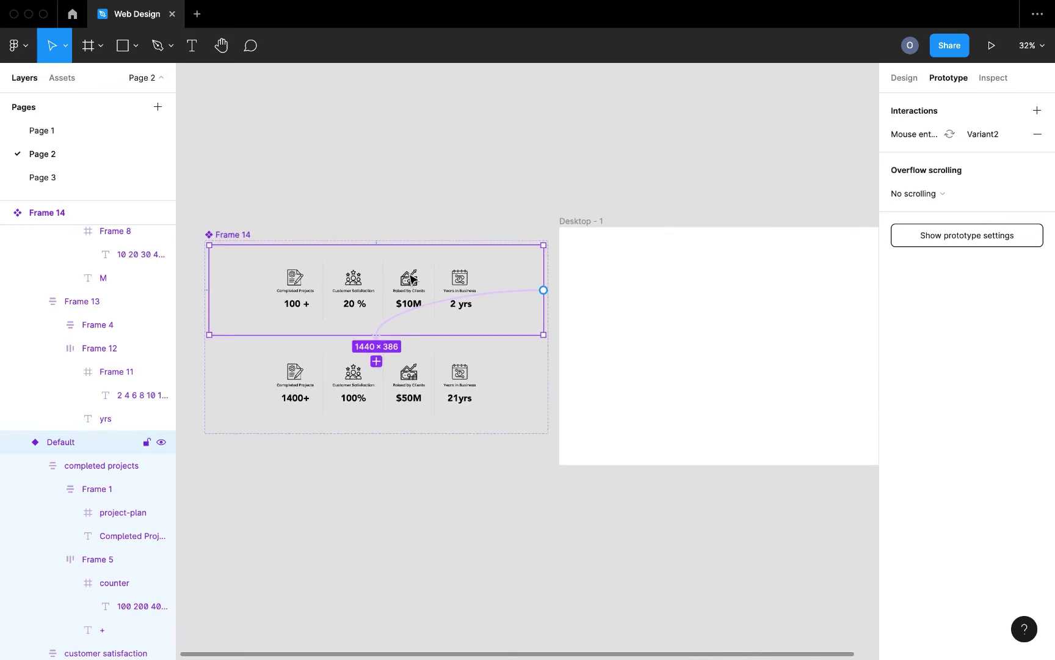
pyautogui.hscroll(3, 412, 279)
pyautogui.scroll(2, 411, 279)
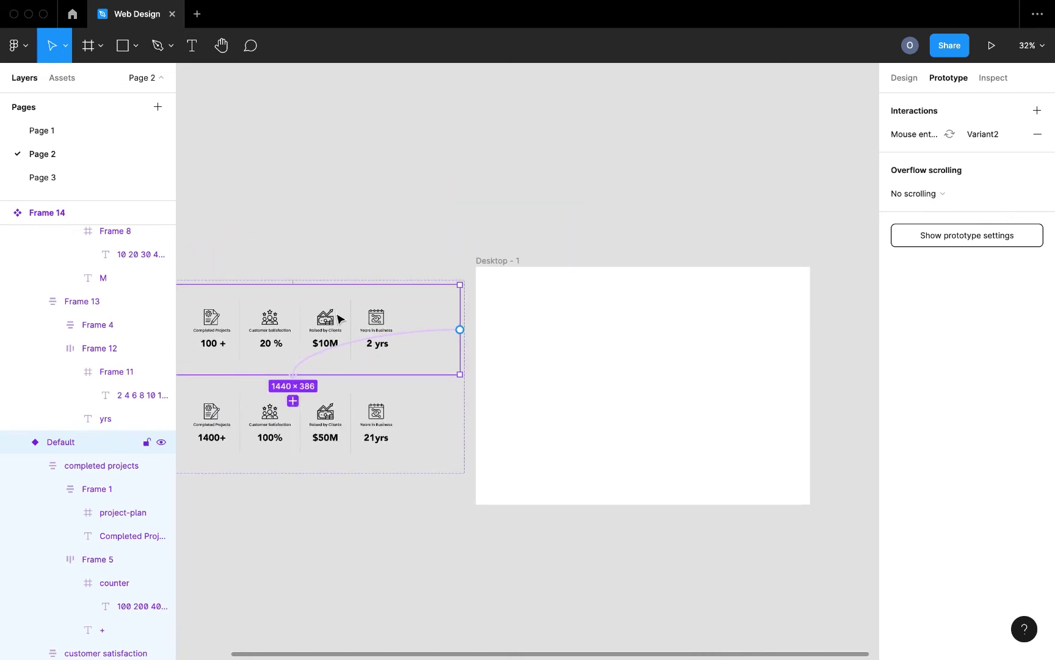
pyautogui.moveTo(340, 318); pyautogui.dragTo(689, 369)
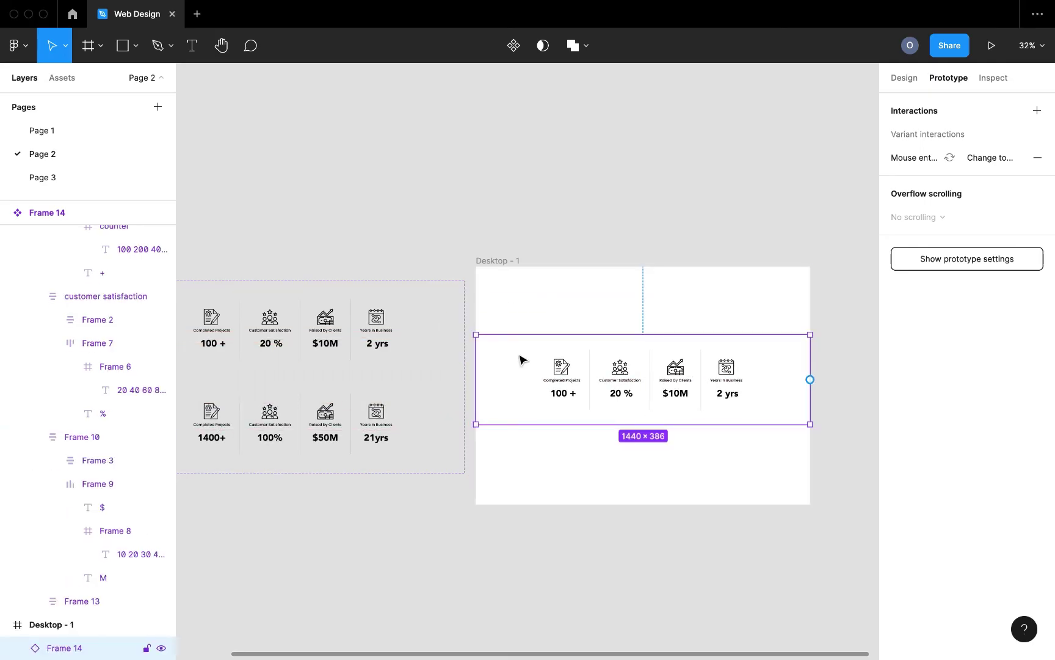
# Step: Add a fill of F9F9F9 to the Default variant
pyautogui.hscroll(-3, 507, 346)
pyautogui.click(470, 307)
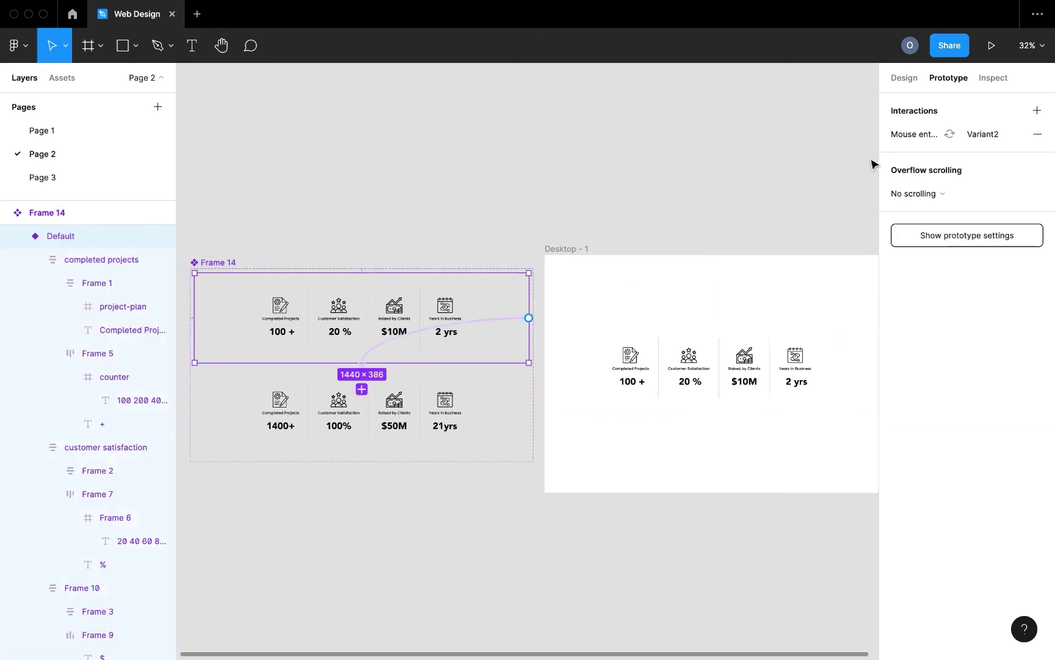
pyautogui.click(904, 78)
pyautogui.scroll(-5, 980, 539)
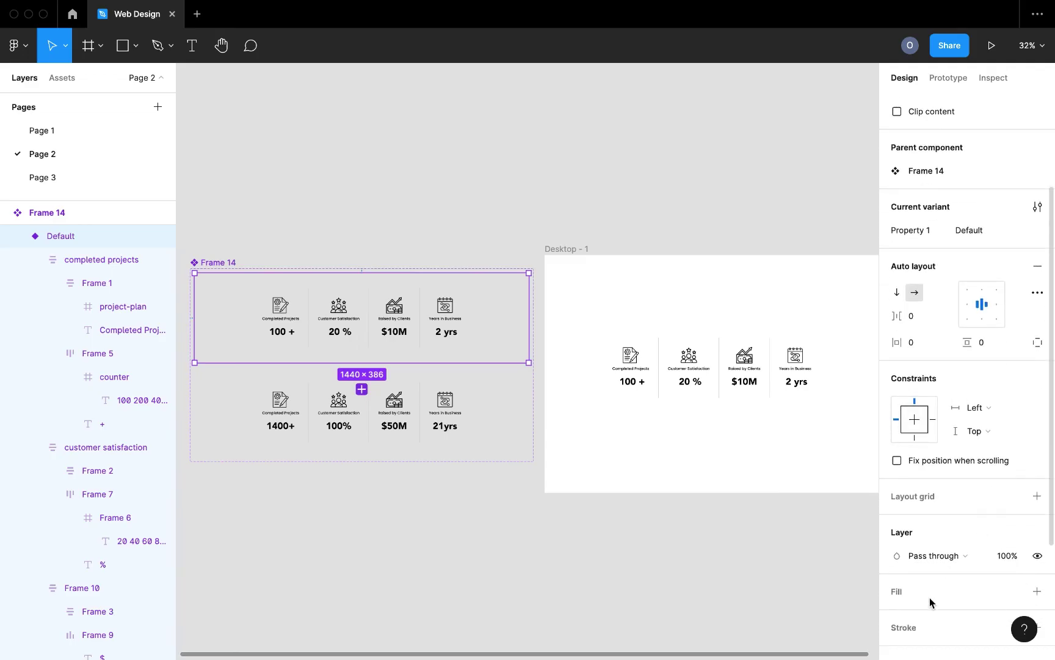
pyautogui.click(1034, 593)
pyautogui.click(930, 615)
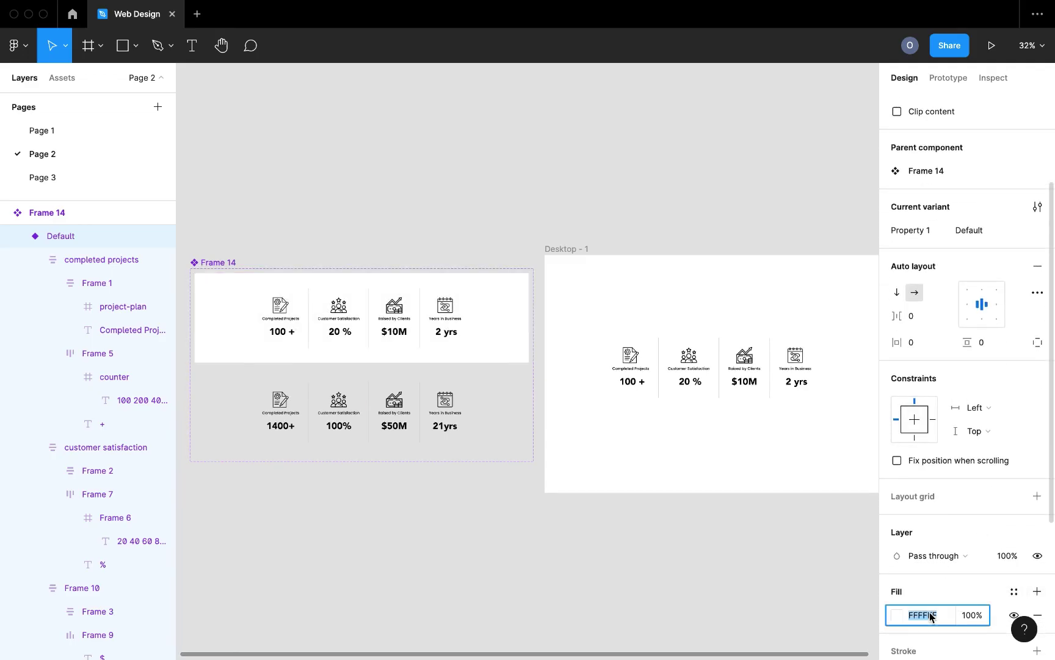
pyautogui.write('f9f9f9')
pyautogui.press('Return')
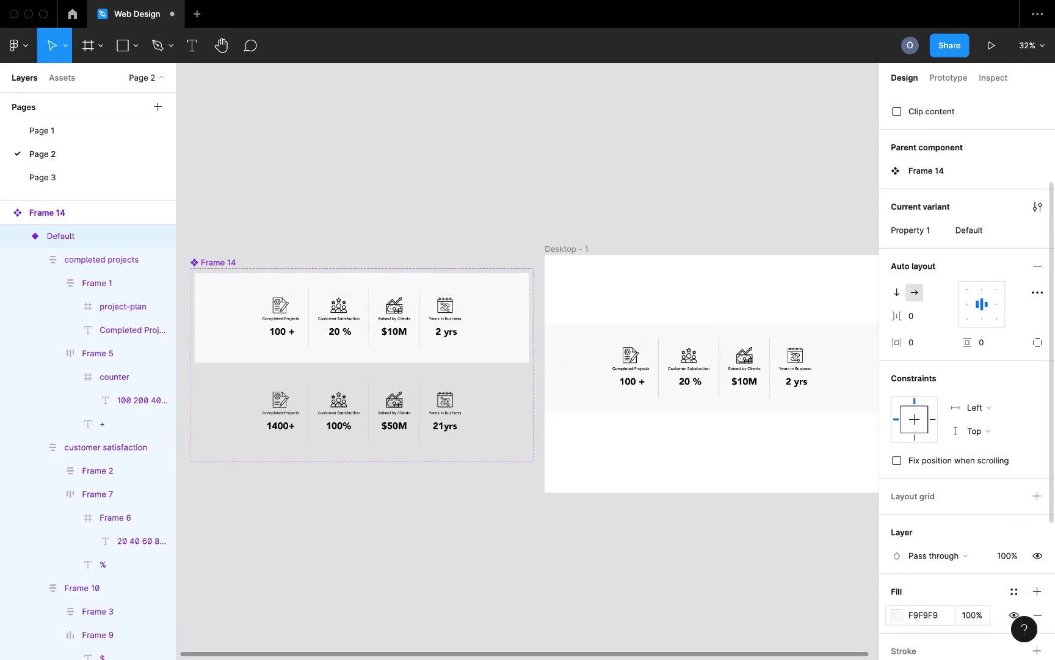
# Step: Add a matching F9F9F9 fill to Variant2
pyautogui.click(482, 431)
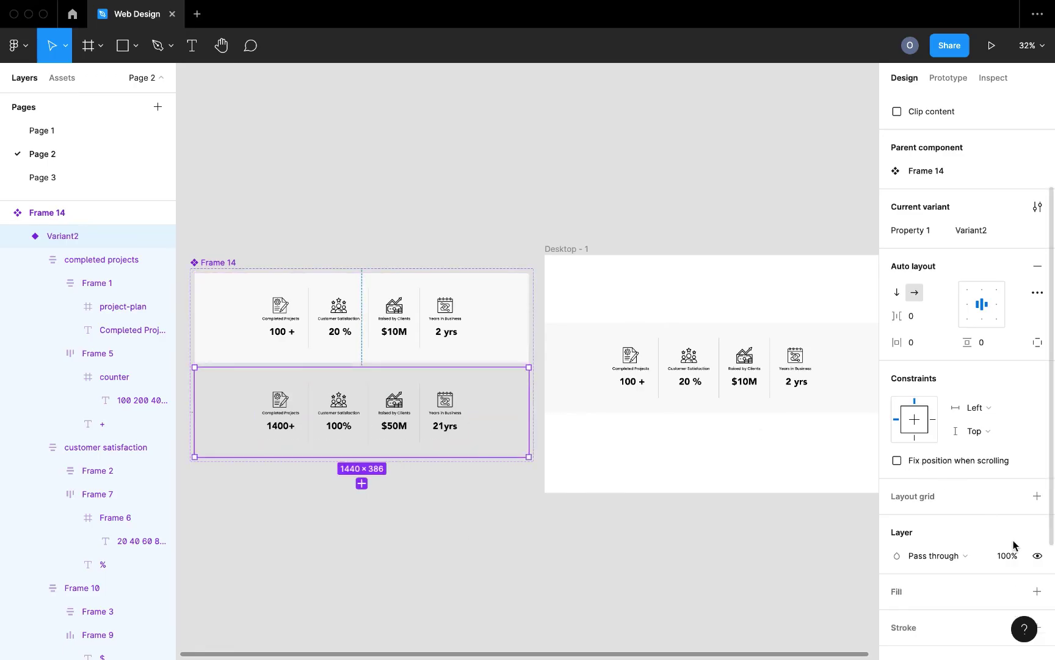
pyautogui.scroll(-1, 1012, 543)
pyautogui.click(1037, 572)
pyautogui.click(930, 597)
pyautogui.write('f9f9')
pyautogui.press('Return')
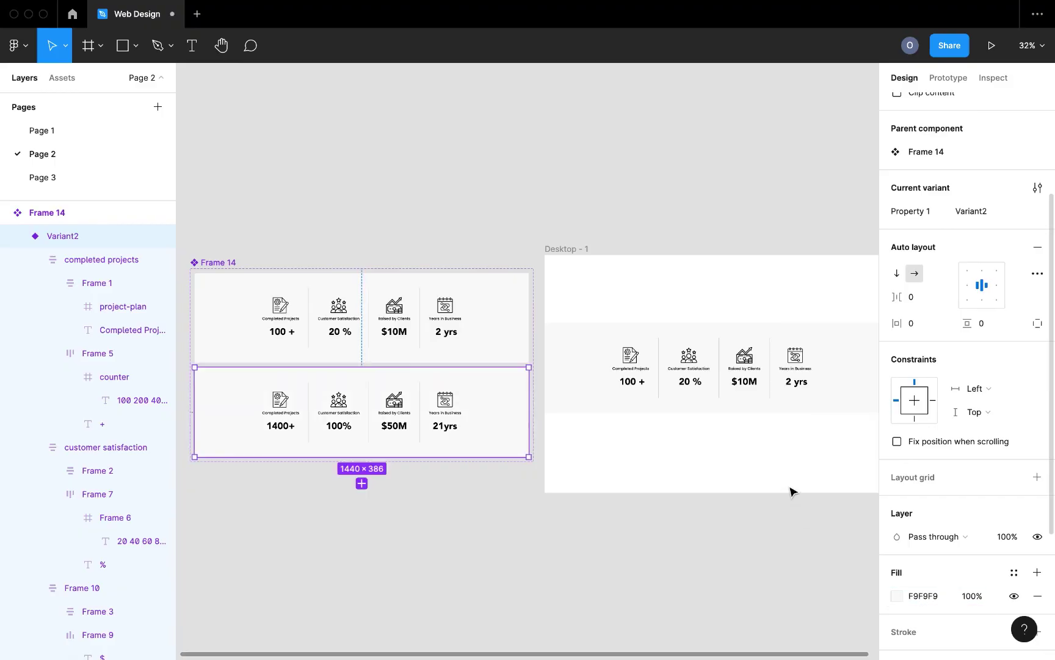
pyautogui.click(742, 507)
# Step: Preview the Desktop - 1 frame as a prototype and watch the counter animation
pyautogui.hscroll(5, 742, 506)
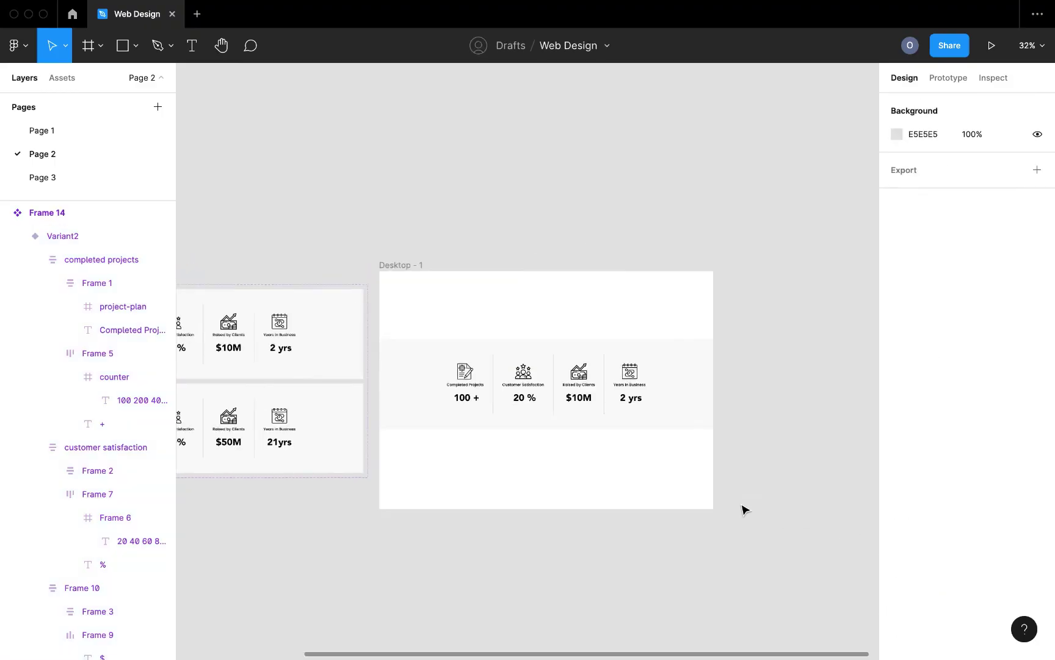
pyautogui.click(382, 262)
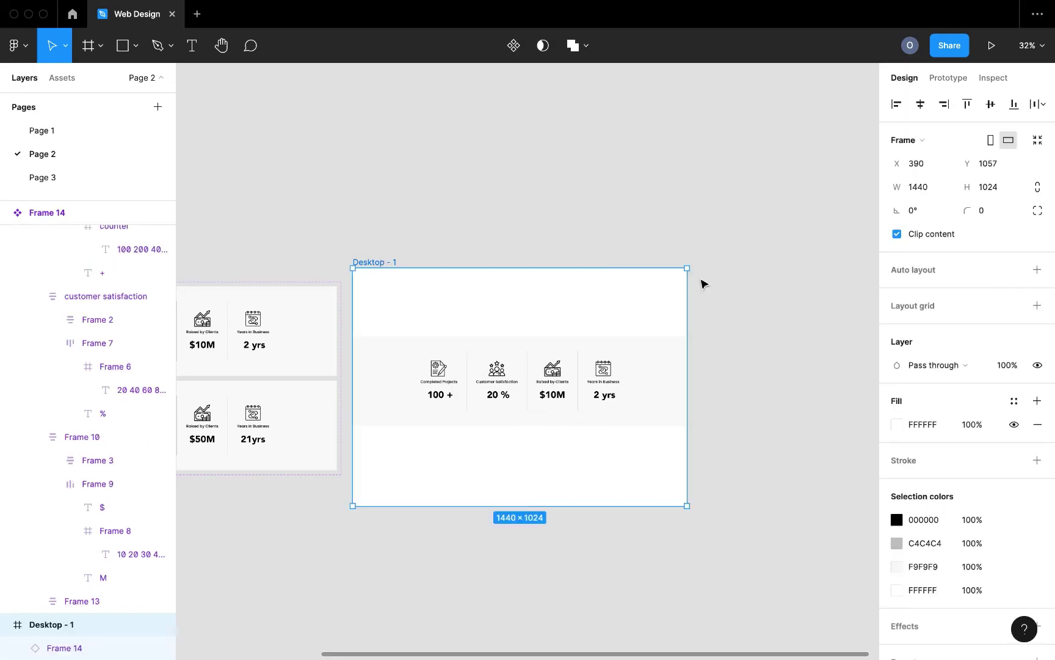
pyautogui.click(990, 49)
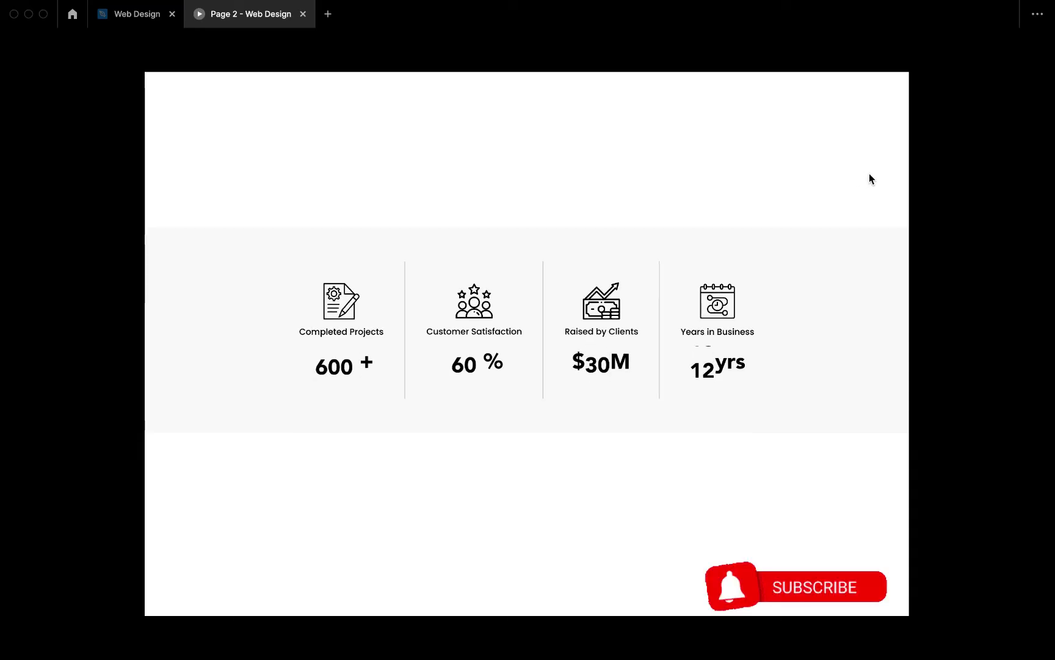
# Step: Return to the Web Design file and extend the Landing Page's Main Frame downward to a height of about 5207
pyautogui.click(160, 18)
pyautogui.hscroll(-5, 457, 228)
pyautogui.scroll(1, 596, 372)
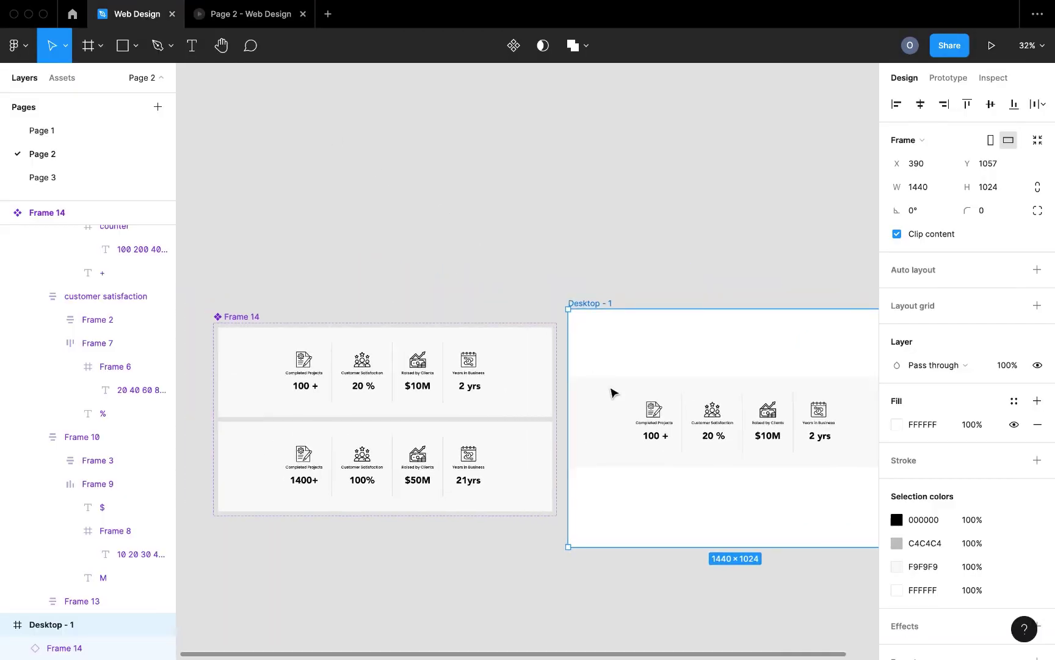
pyautogui.click(633, 437)
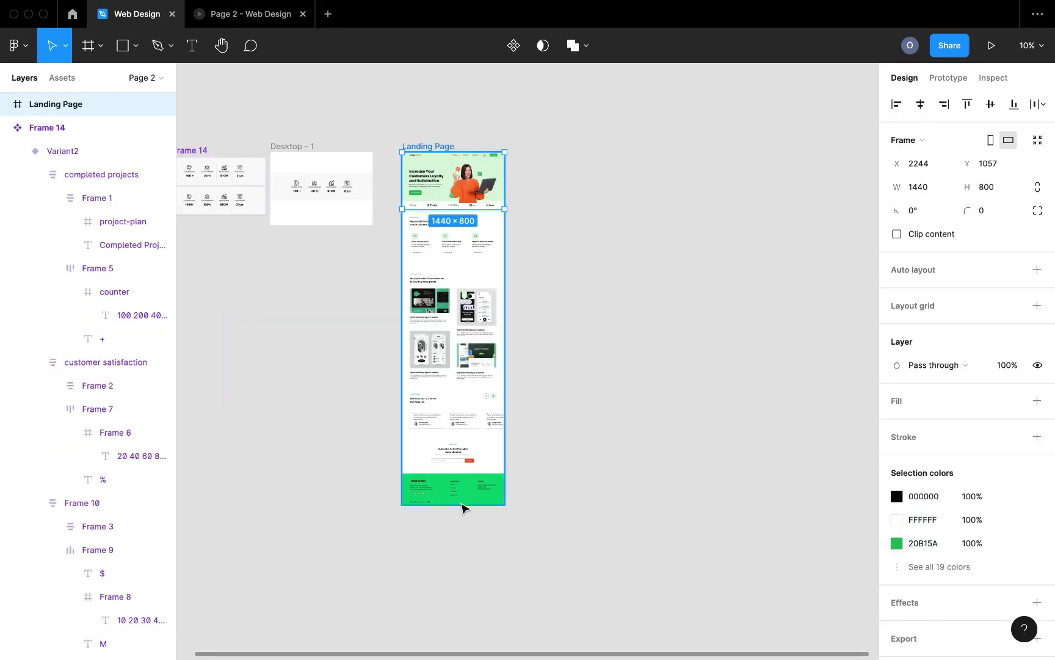
pyautogui.click(462, 503)
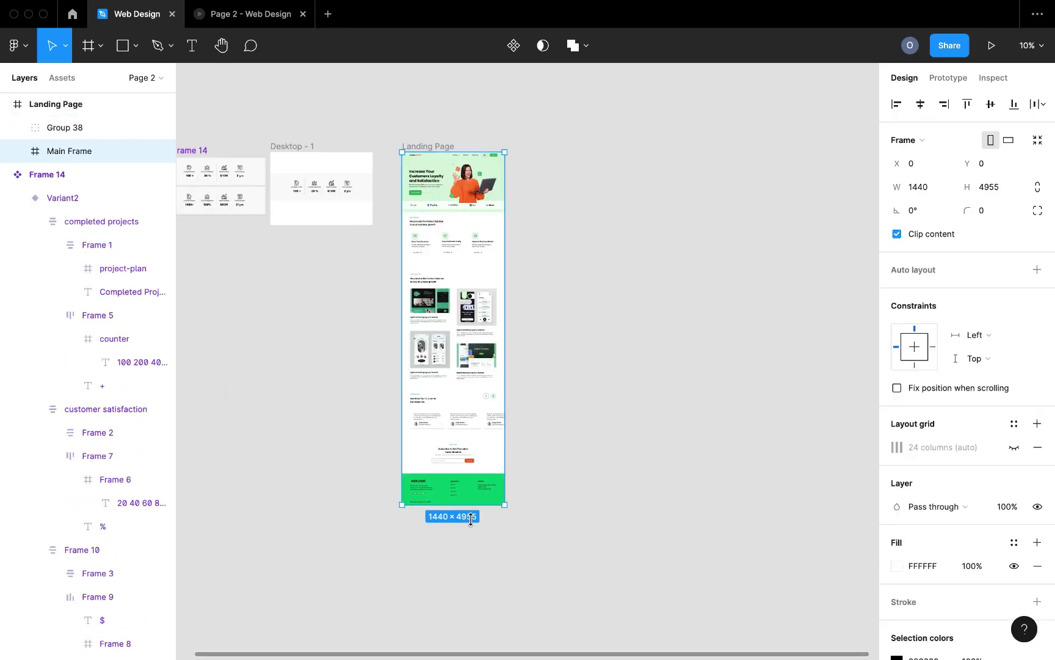
pyautogui.moveTo(470, 519); pyautogui.dragTo(472, 524)
pyautogui.scroll(3, 471, 501)
pyautogui.moveTo(474, 530); pyautogui.dragTo(474, 528)
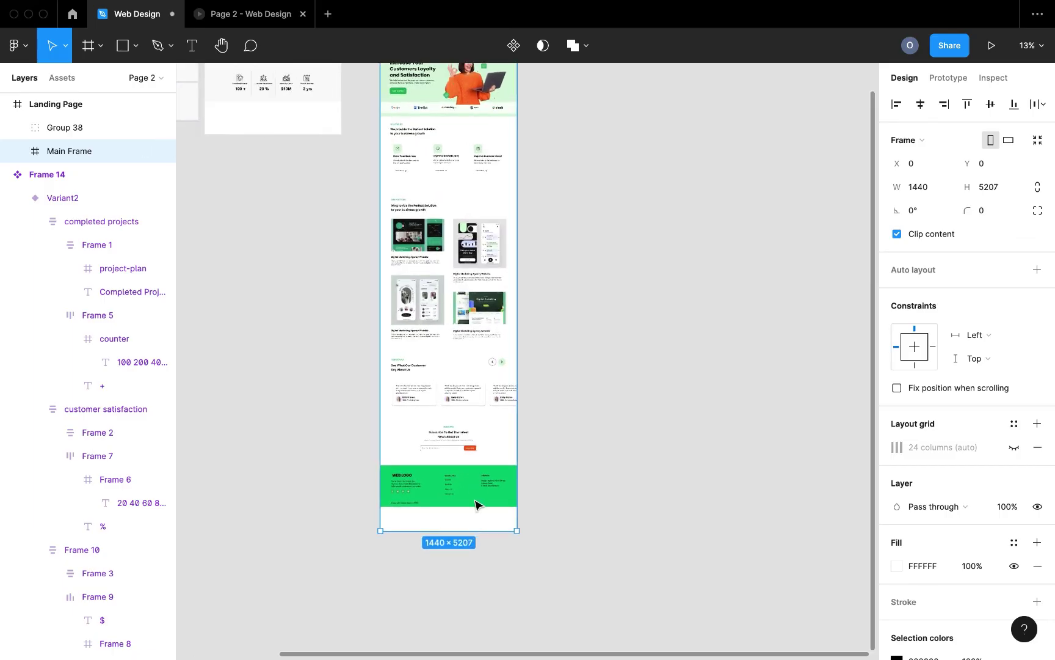
# Step: Move the Our Portfolio, Testimonial, Subscribe and Footer sections down together to the Main Frame's lower edge, leaving a gap below What we do
pyautogui.click(475, 491)
pyautogui.keyDown('shift'); pyautogui.click(465, 458); pyautogui.keyUp('shift')
pyautogui.keyDown('shift'); pyautogui.click(462, 385); pyautogui.keyUp('shift')
pyautogui.keyDown('shift'); pyautogui.click(459, 317); pyautogui.keyUp('shift')
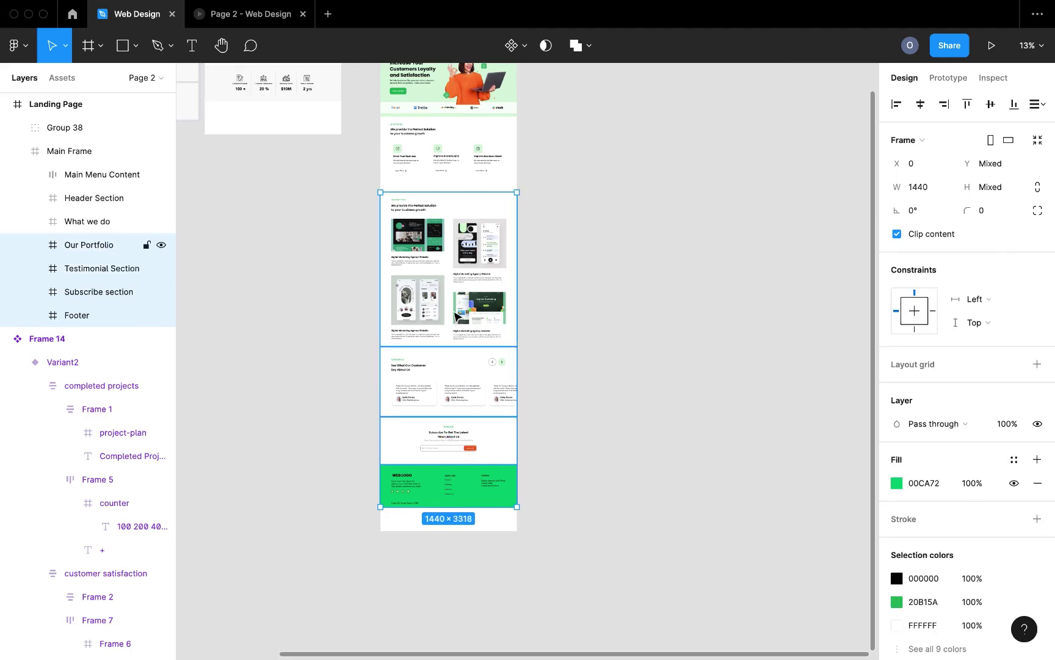
pyautogui.moveTo(453, 297); pyautogui.dragTo(453, 316)
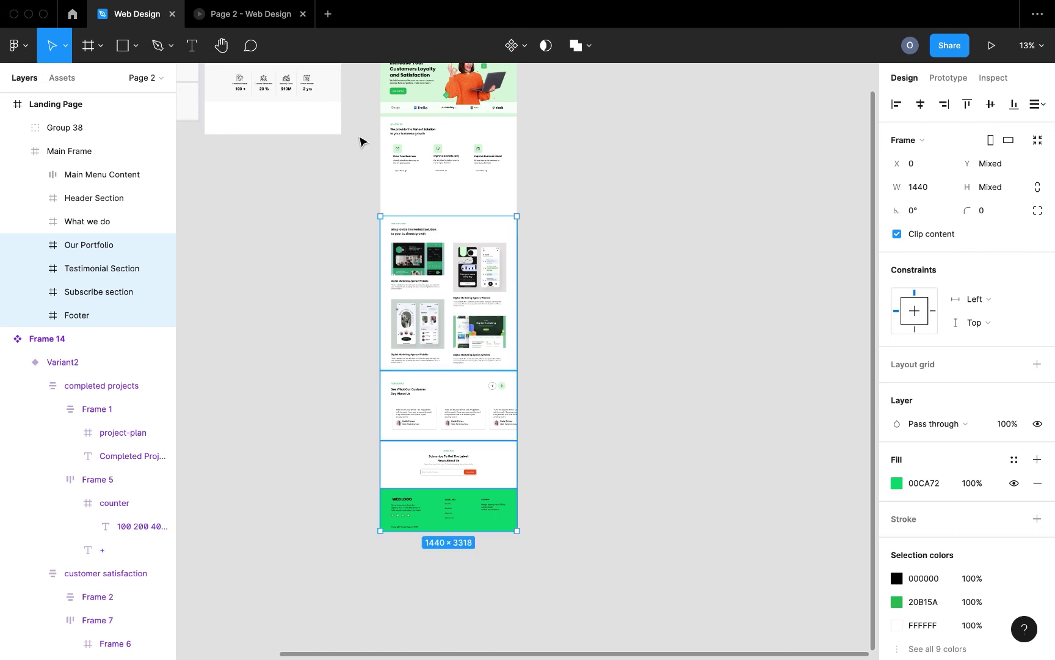
# Step: Place a copy of the Desktop - 1 statistics instance in the Landing Page between What we do and Our Portfolio
pyautogui.click(307, 91)
pyautogui.moveTo(318, 92); pyautogui.dragTo(494, 207)
pyautogui.scroll(5, 494, 208)
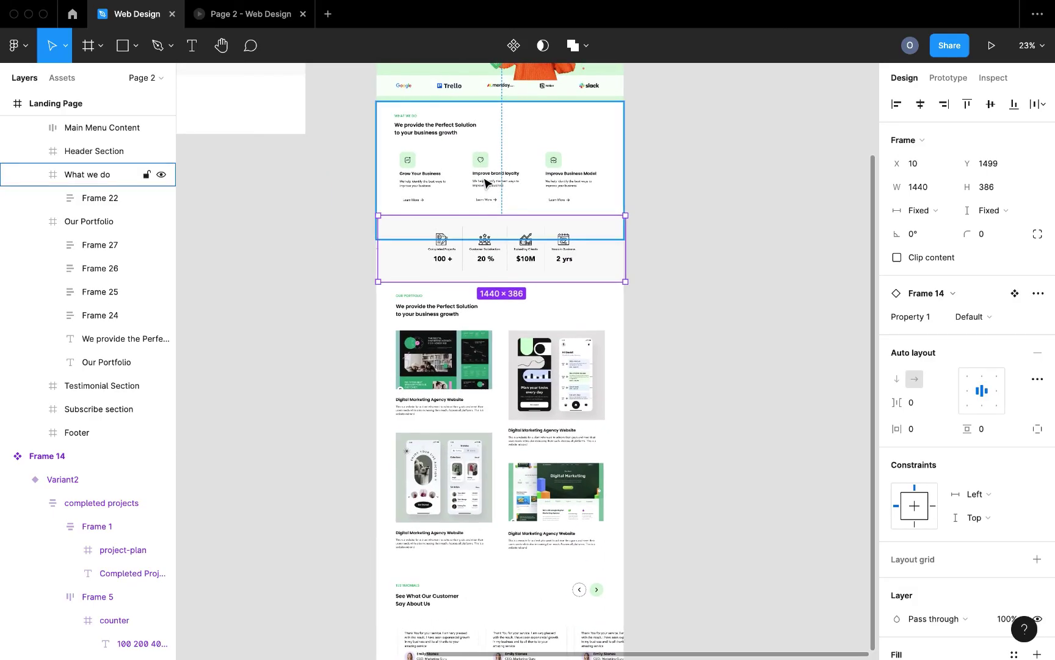
pyautogui.click(487, 183)
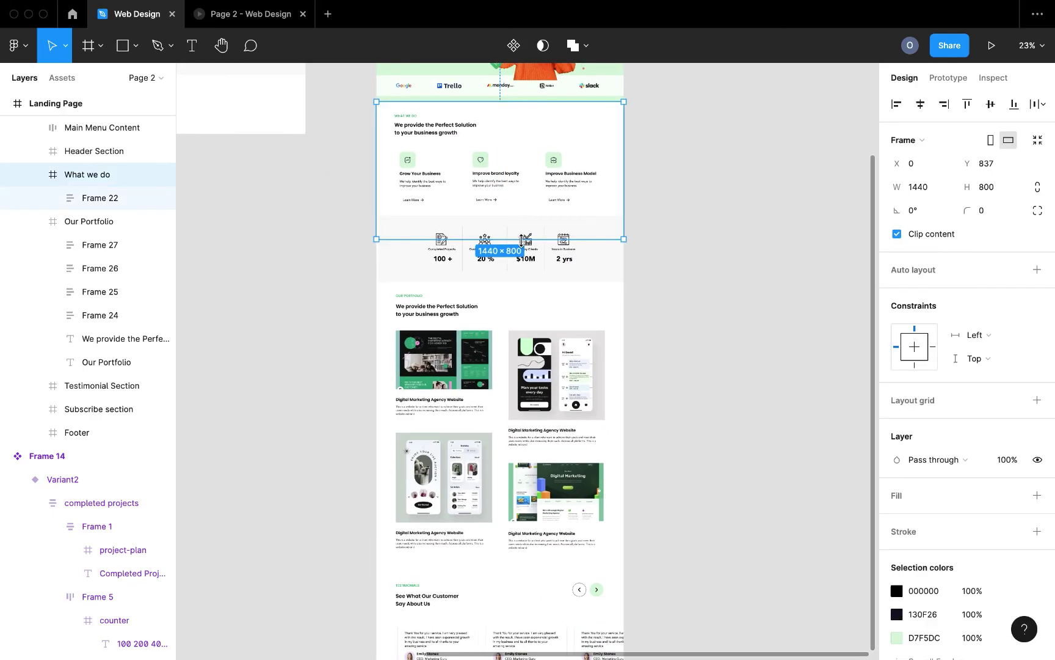
pyautogui.press('Escape')
# Step: Recolor all four counter values, including their symbols, in both variants of the Frame 14 component to the document's green
pyautogui.scroll(5, 416, 304)
pyautogui.hscroll(-7, 415, 304)
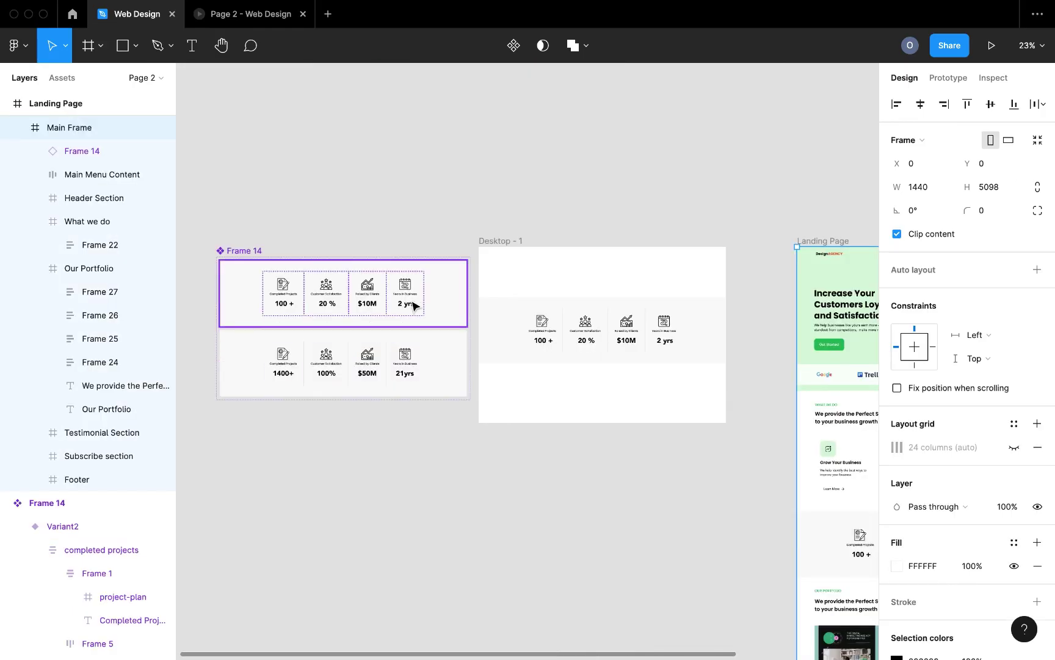
pyautogui.keyDown('super'); pyautogui.click(414, 305); pyautogui.keyUp('super')
pyautogui.press('Escape')
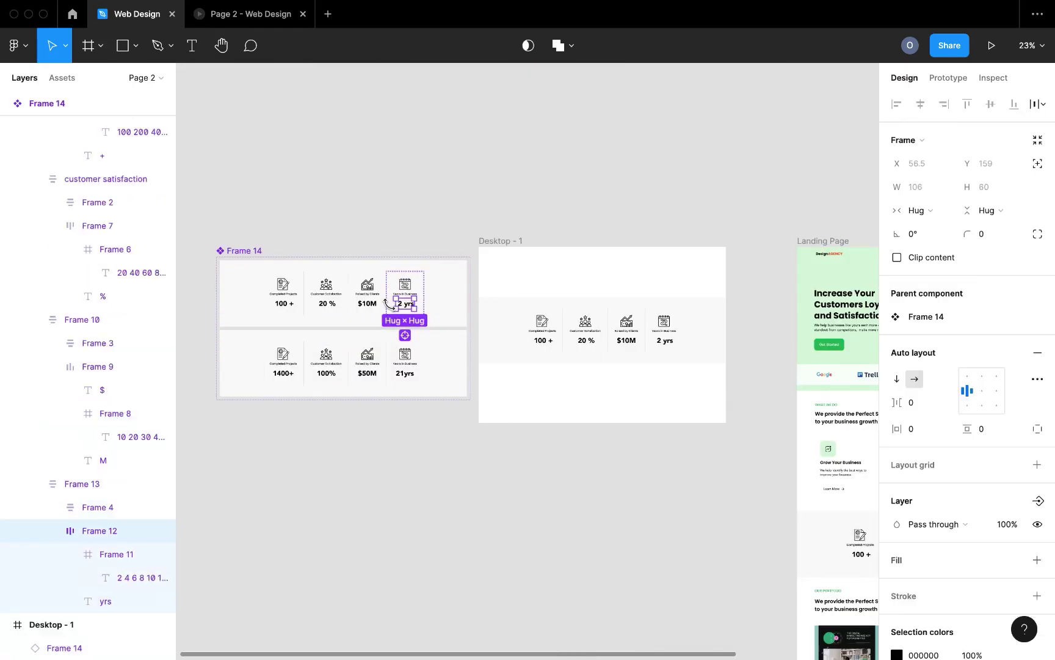
pyautogui.keyDown('shift'); pyautogui.click(371, 307); pyautogui.keyUp('shift')
pyautogui.keyDown('shift'); pyautogui.click(333, 309); pyautogui.keyUp('shift')
pyautogui.keyDown('shift'); pyautogui.click(289, 308); pyautogui.keyUp('shift')
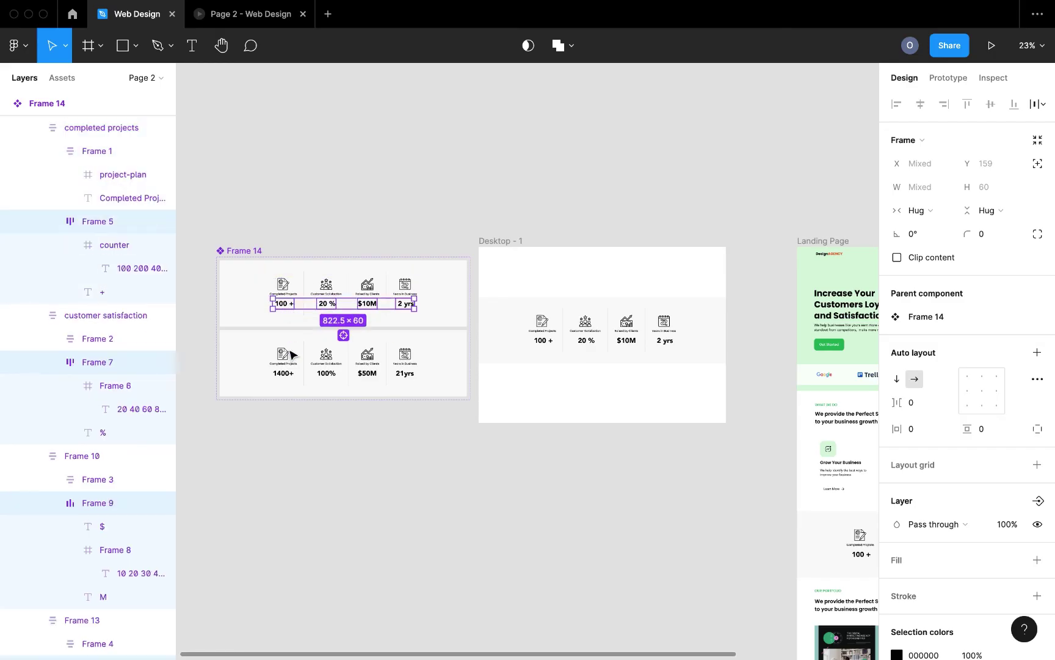
pyautogui.keyDown('shift'); pyautogui.click(287, 377); pyautogui.keyUp('shift')
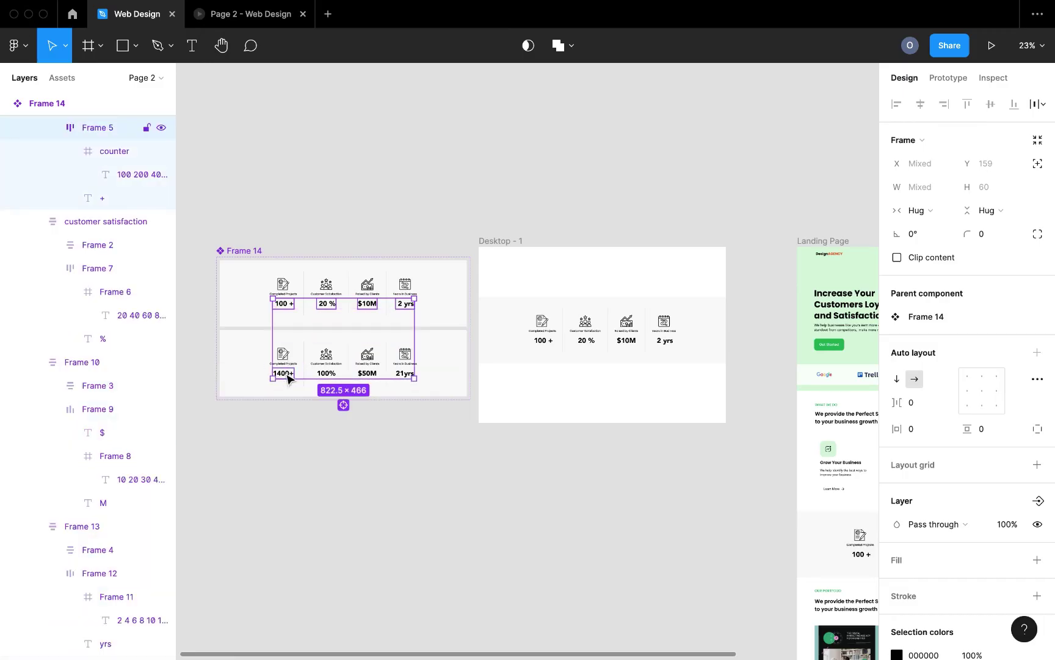
pyautogui.keyDown('shift'); pyautogui.click(328, 373); pyautogui.keyUp('shift')
pyautogui.keyDown('shift'); pyautogui.click(367, 374); pyautogui.keyUp('shift')
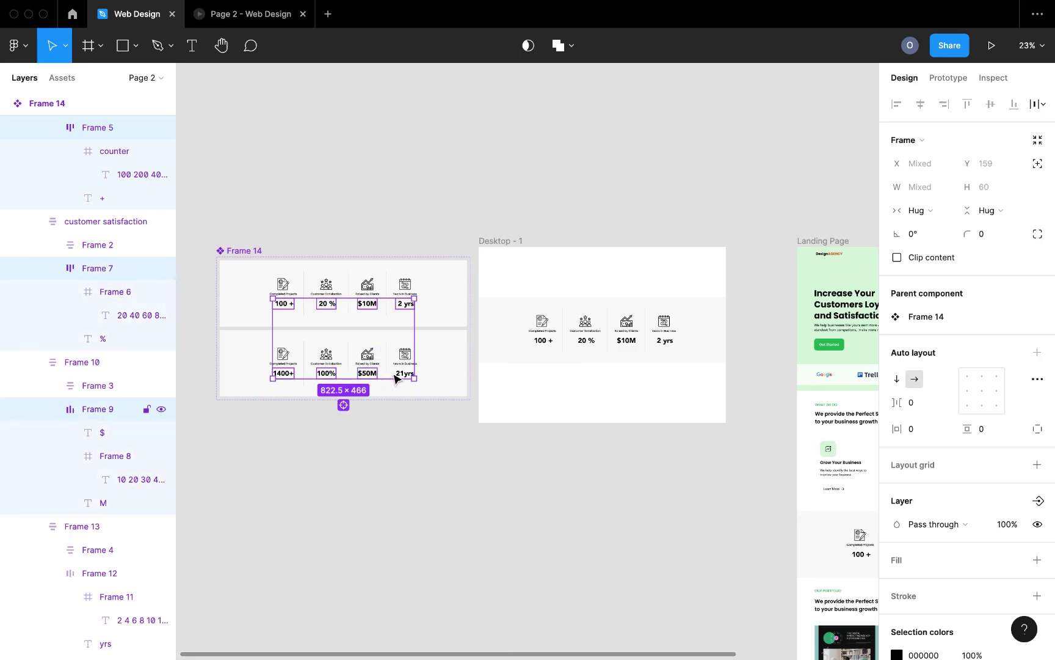
pyautogui.keyDown('shift'); pyautogui.click(408, 376); pyautogui.keyUp('shift')
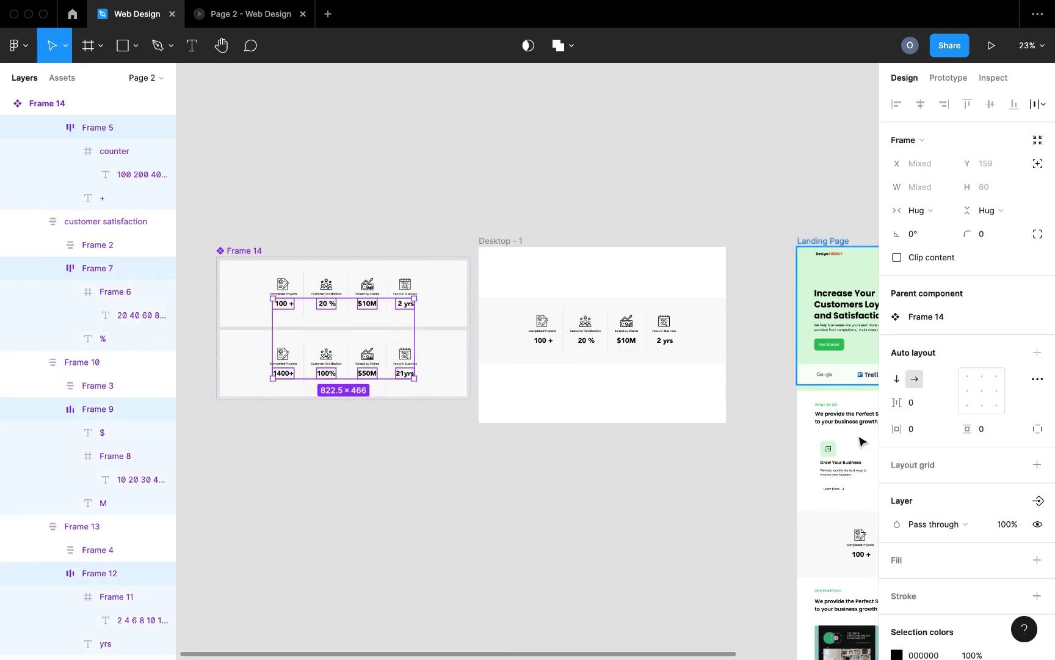
pyautogui.scroll(-3, 942, 482)
pyautogui.click(897, 533)
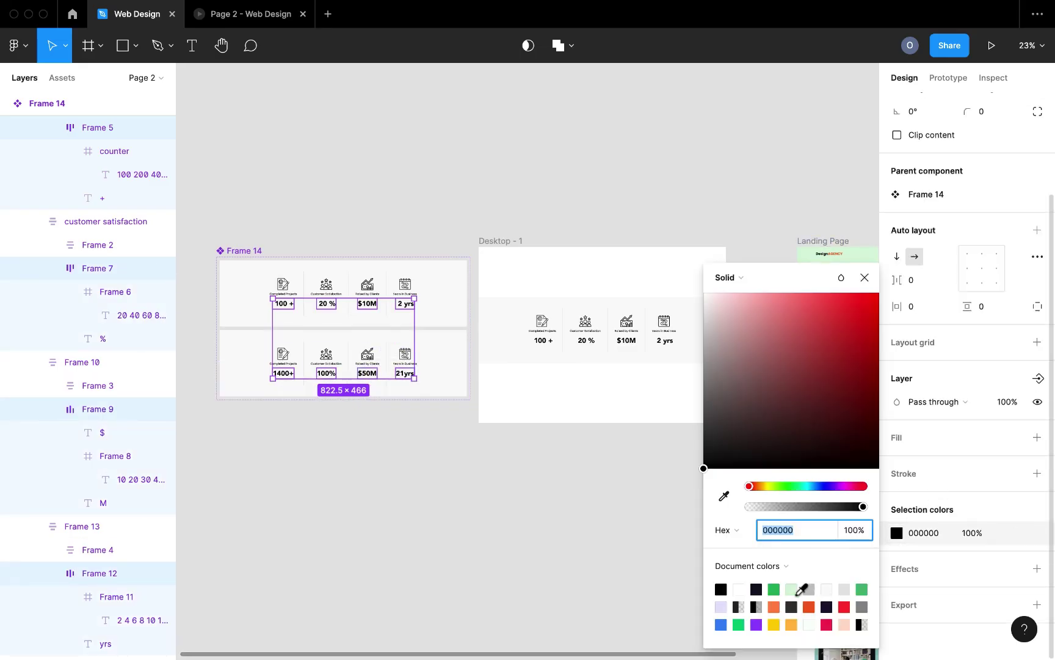
pyautogui.click(774, 590)
pyautogui.click(608, 527)
# Step: Preview the Landing Page as a prototype and examine the counter animation in the statistics section
pyautogui.hscroll(6, 609, 528)
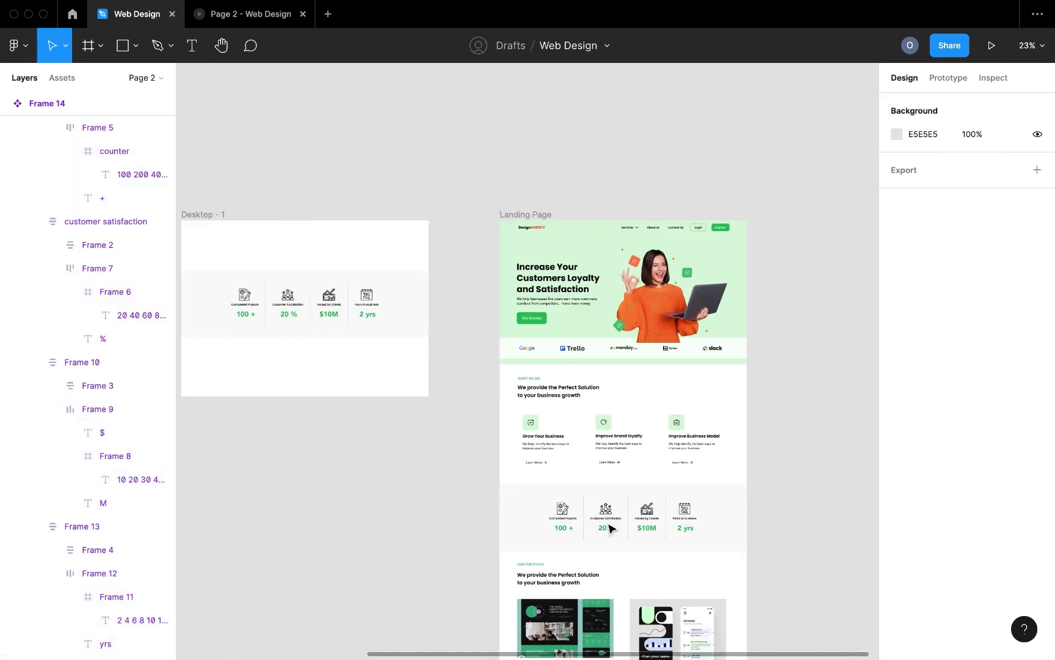
pyautogui.hscroll(1, 610, 527)
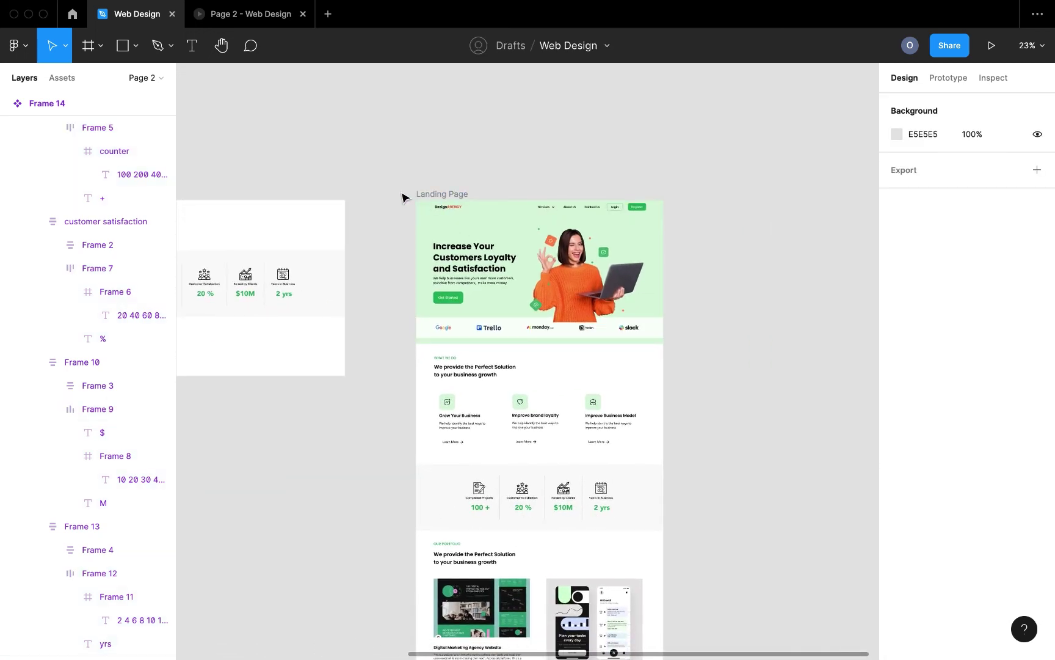
pyautogui.click(948, 84)
pyautogui.press('super+alt+Return')
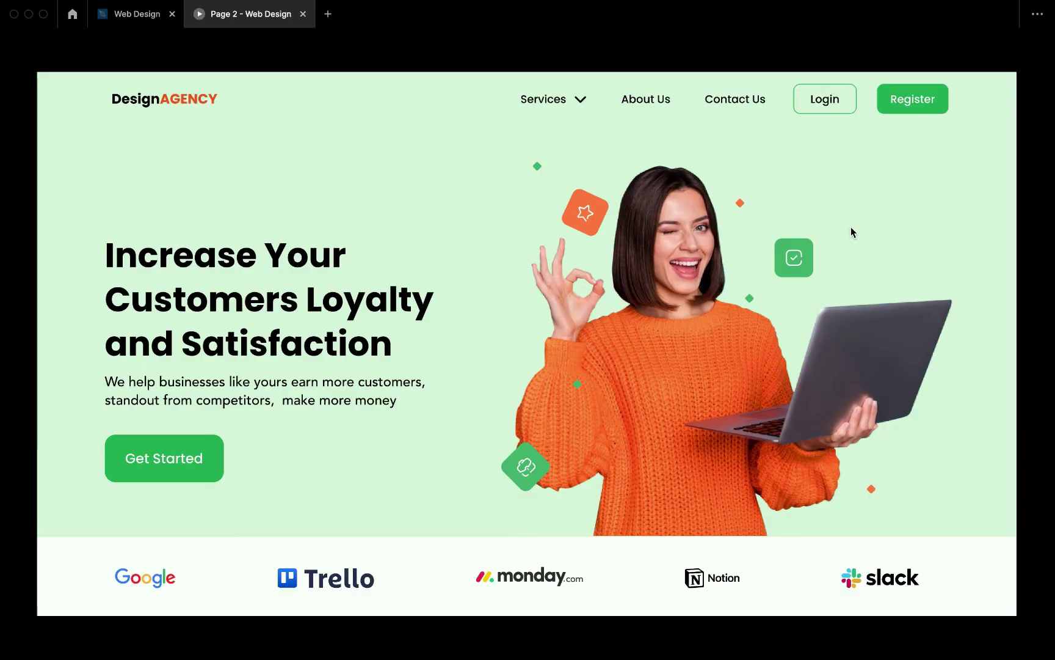
pyautogui.scroll(-6, 852, 231)
pyautogui.scroll(-4, 851, 232)
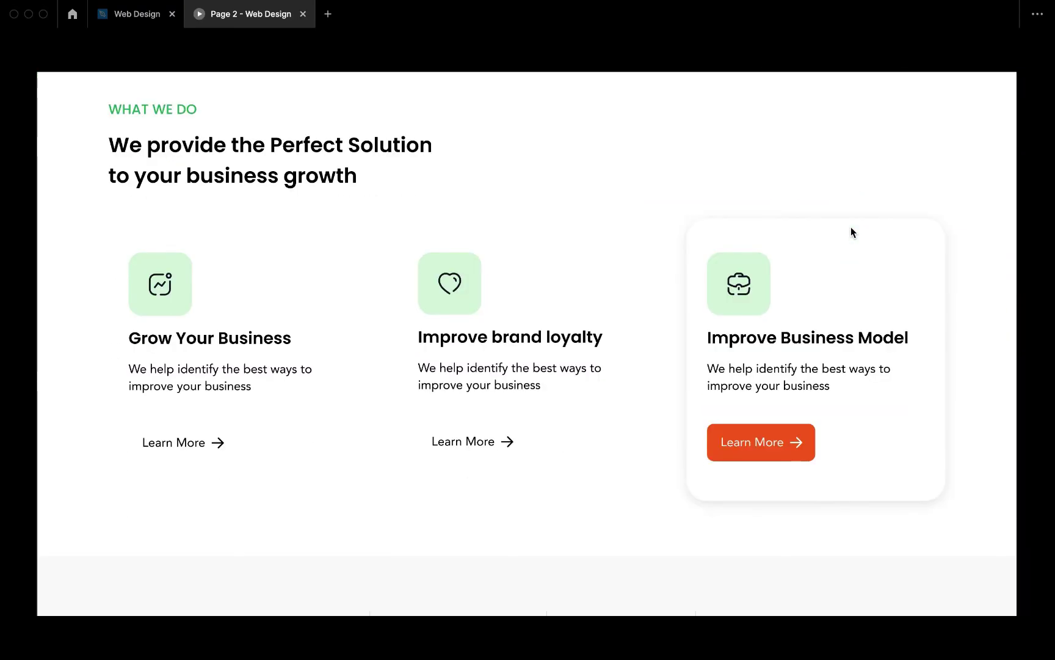
pyautogui.scroll(-6, 811, 367)
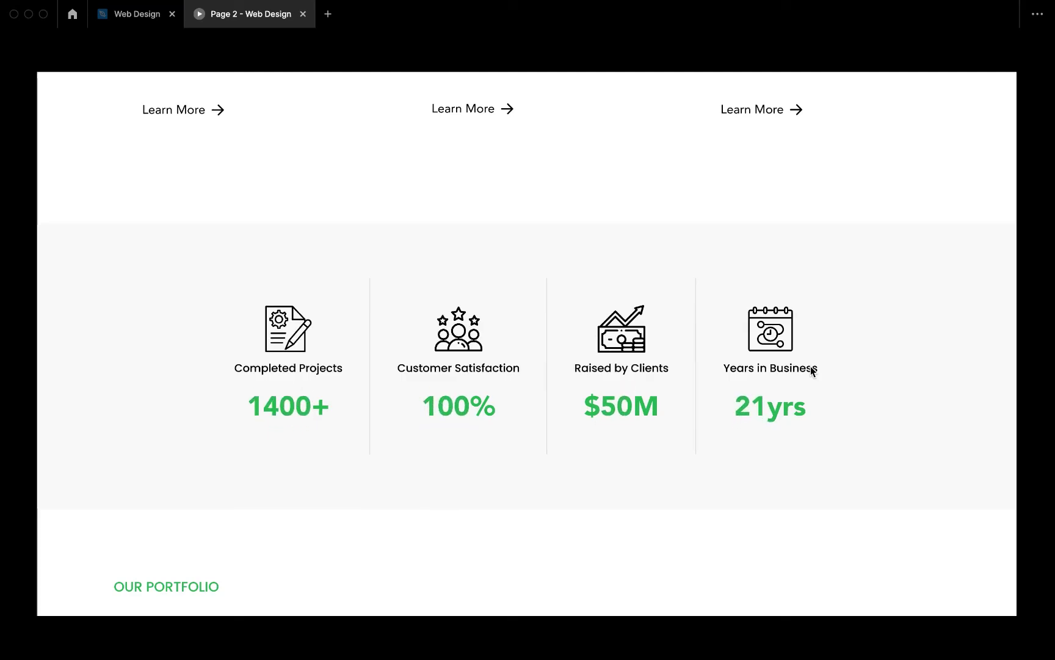
# Step: Replay the statistics section's counter animation twice, starting each time from the beginning of the landing page preview
pyautogui.scroll(15, 813, 371)
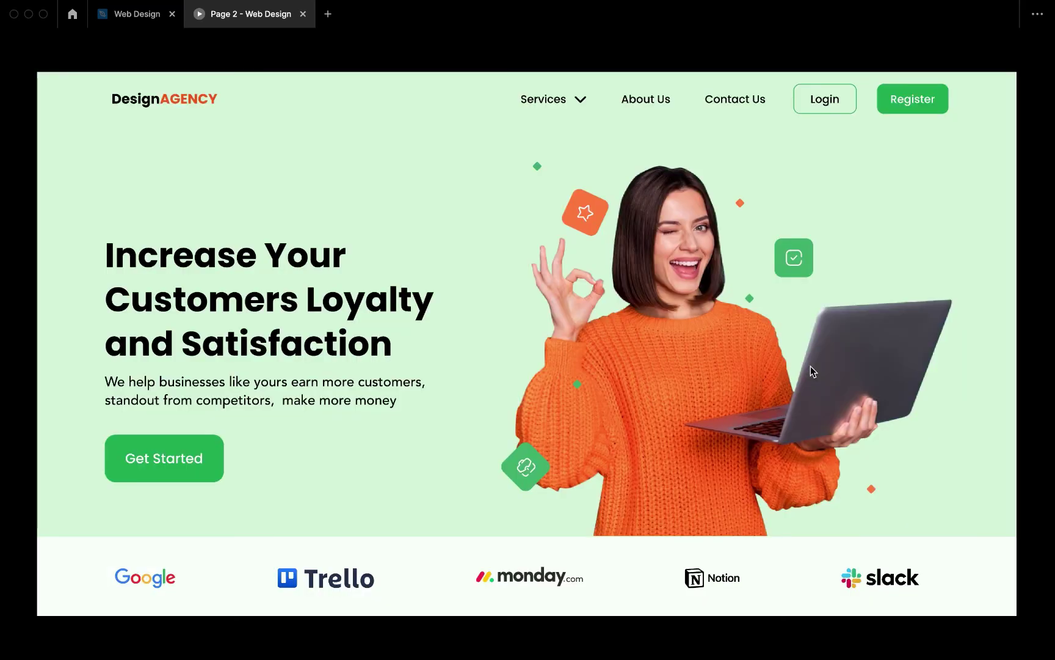
pyautogui.scroll(-8, 810, 367)
pyautogui.scroll(-5, 810, 371)
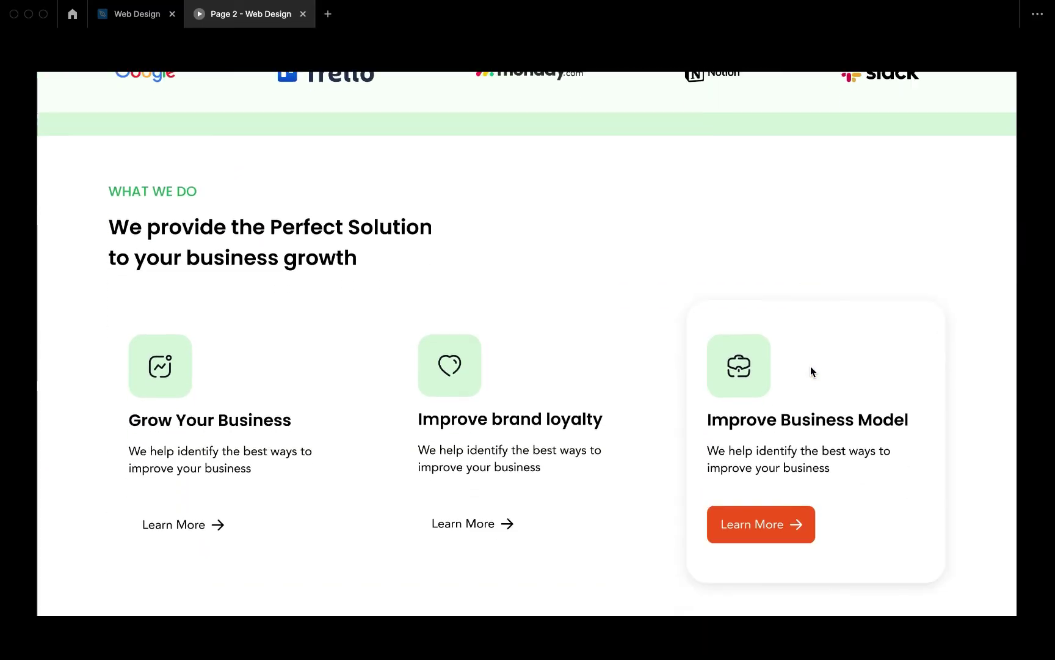
pyautogui.scroll(-2, 810, 367)
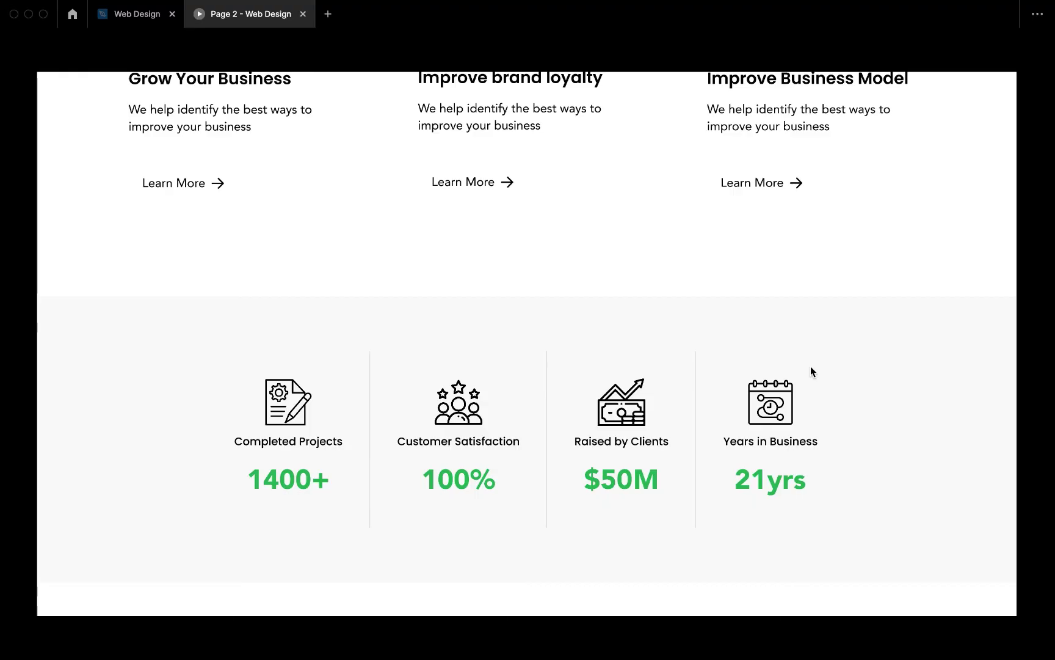
pyautogui.scroll(10, 811, 367)
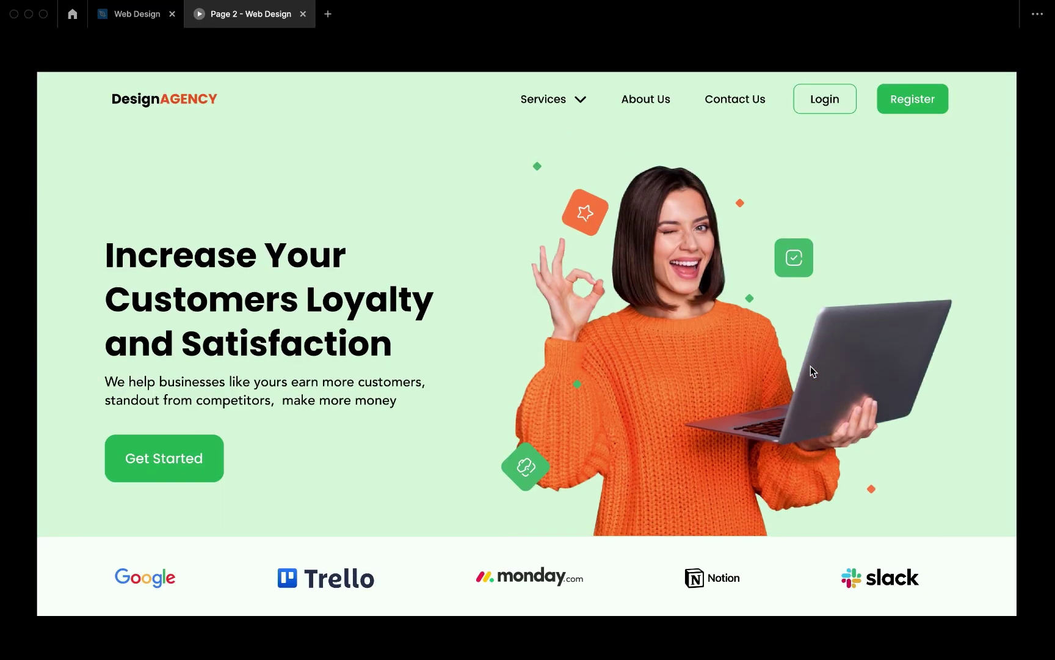
pyautogui.scroll(-10, 811, 367)
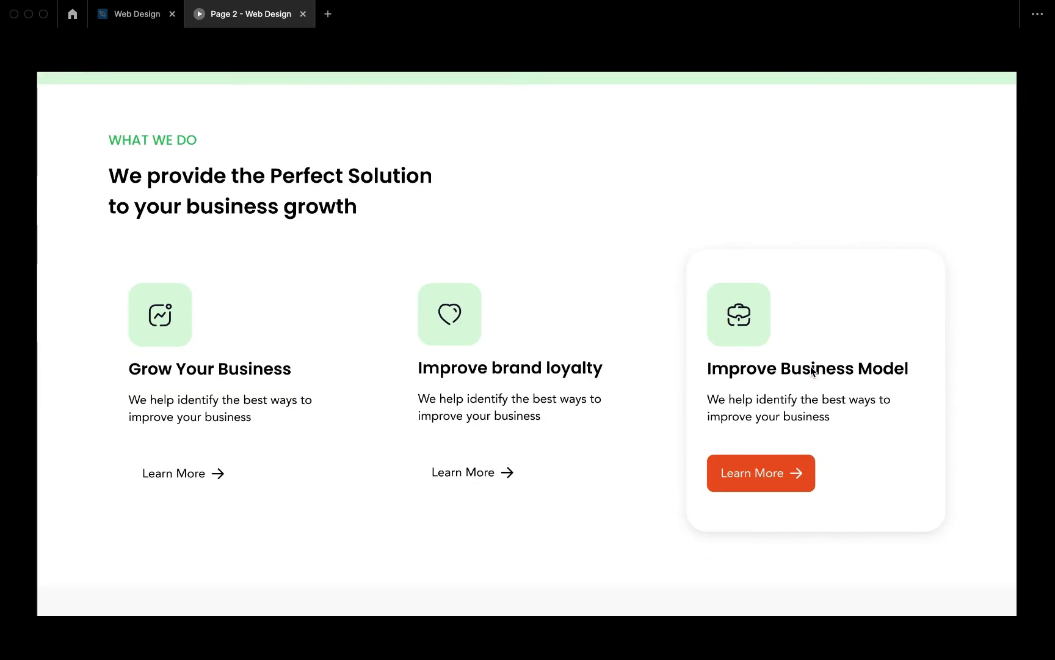
pyautogui.scroll(-3, 810, 366)
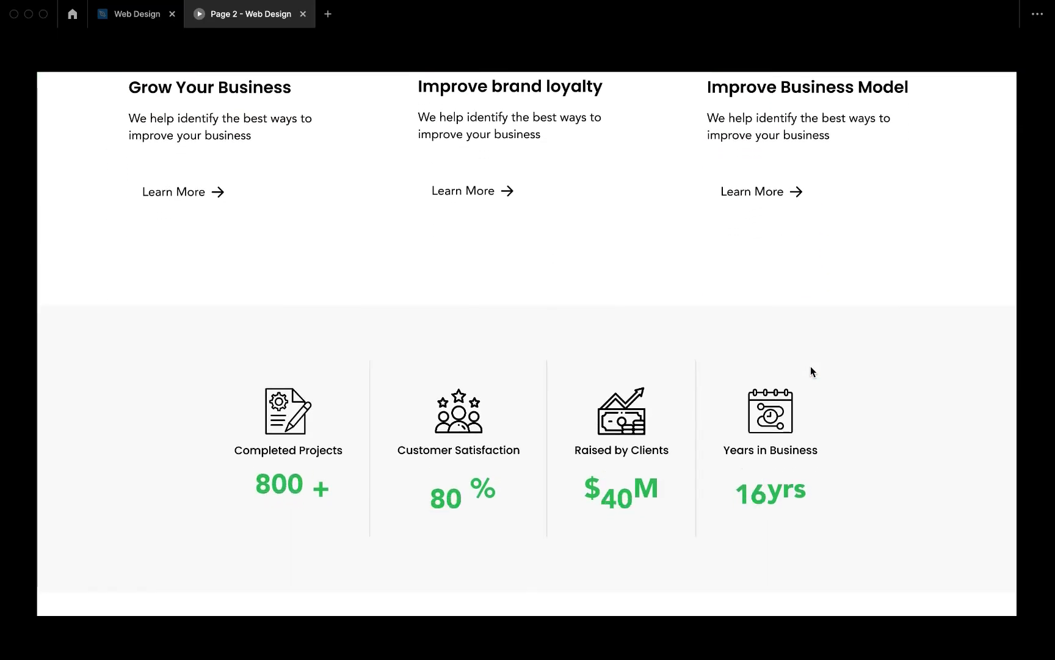